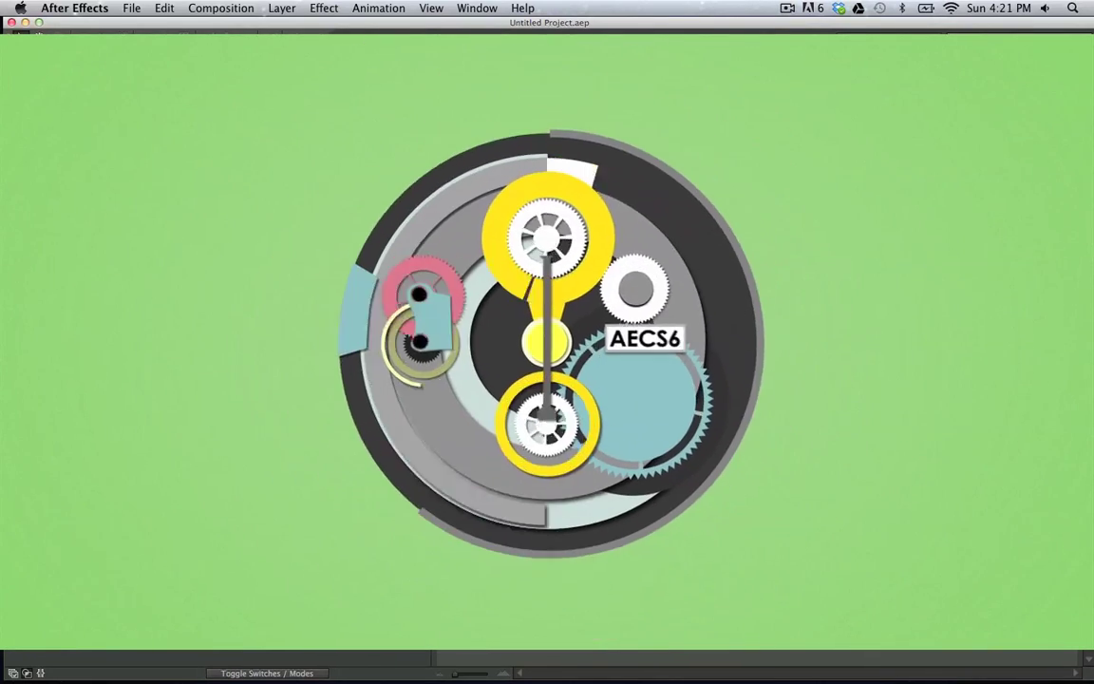
Reopen the recent 'Free Template (CS5.5).aep' project, accepting the conversion and missing-effect alerts
left_click(133, 8)
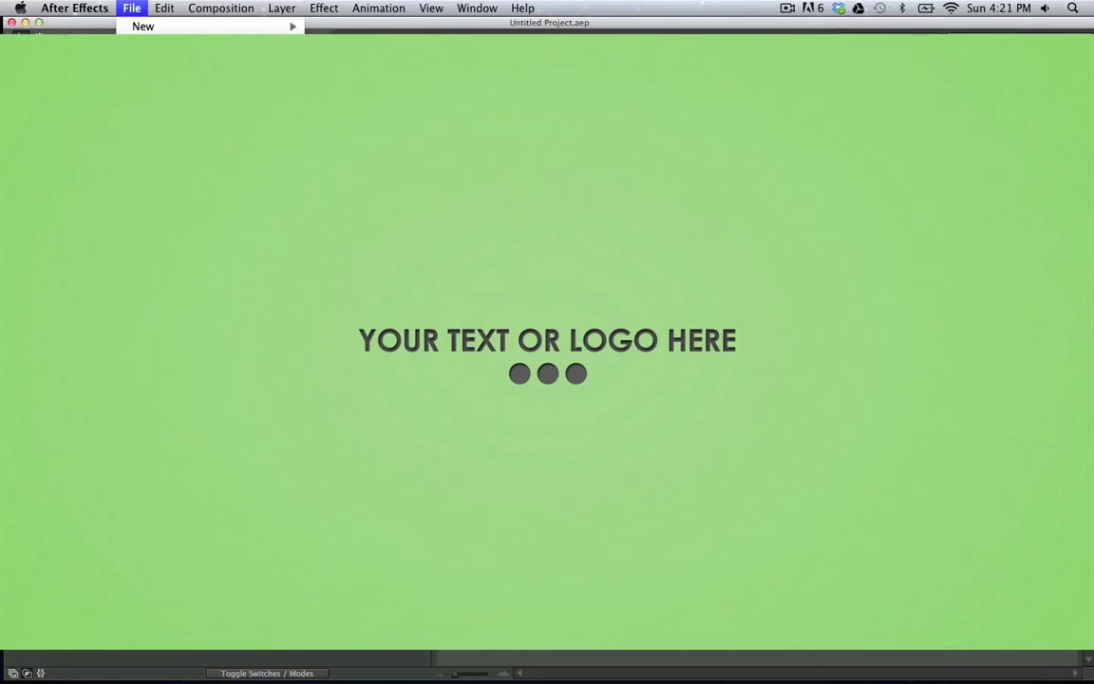
left_click(430, 65)
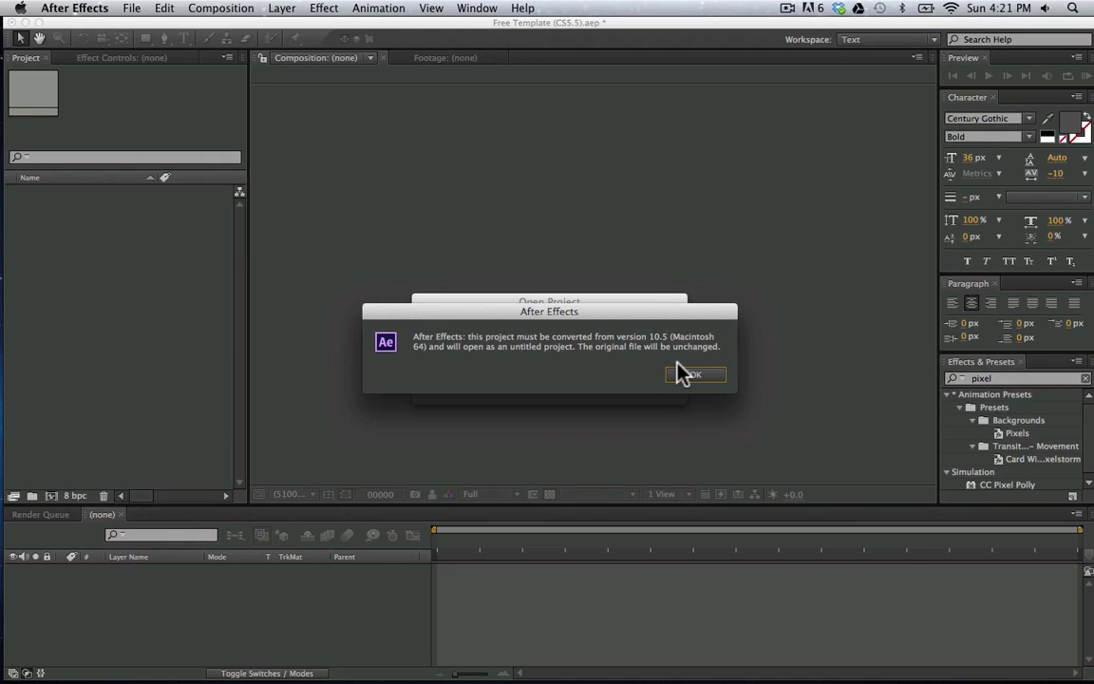
key("Return")
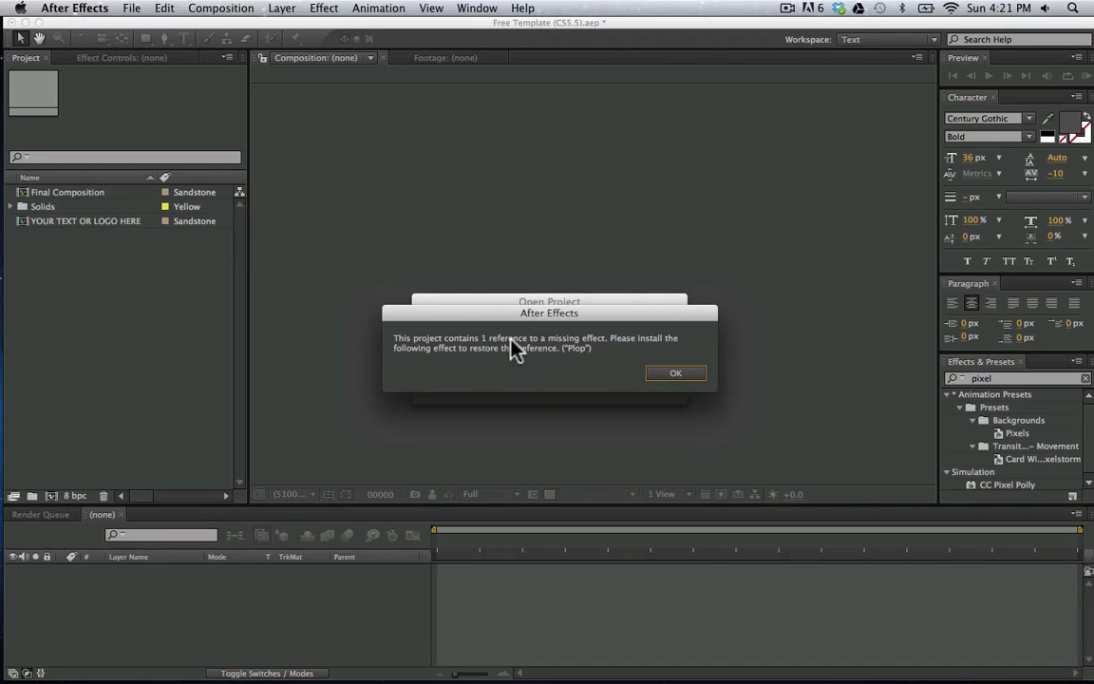
left_click(665, 372)
Dismiss the missing Plop effect warning and set the preview resolution to Quarter
left_click(668, 374)
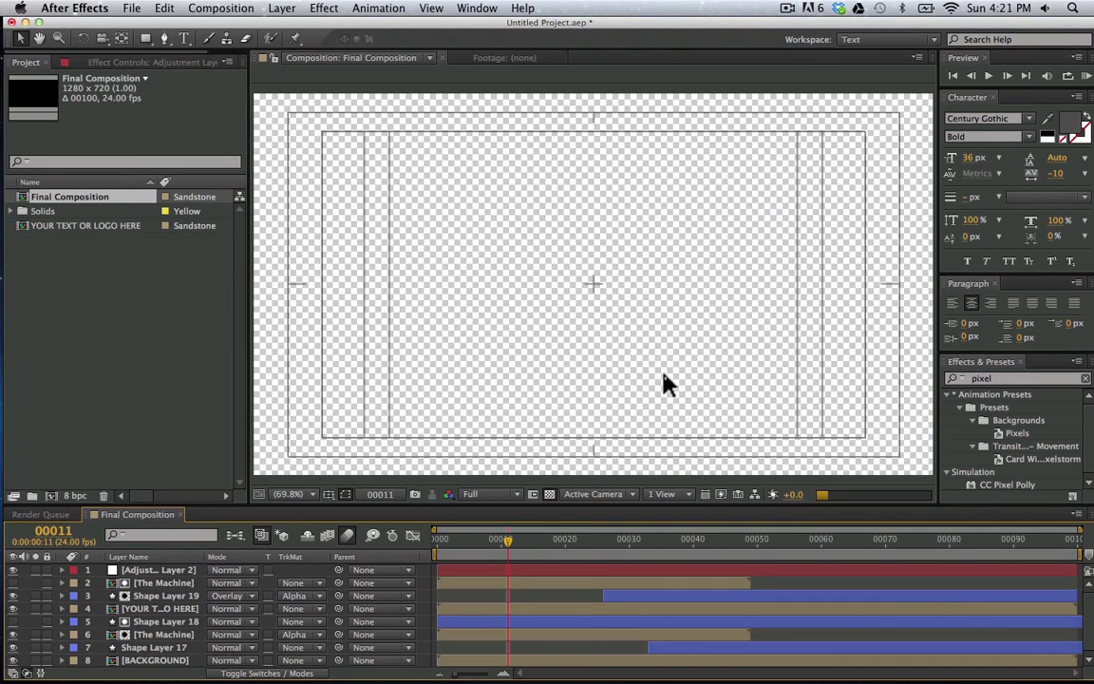
left_click(606, 549)
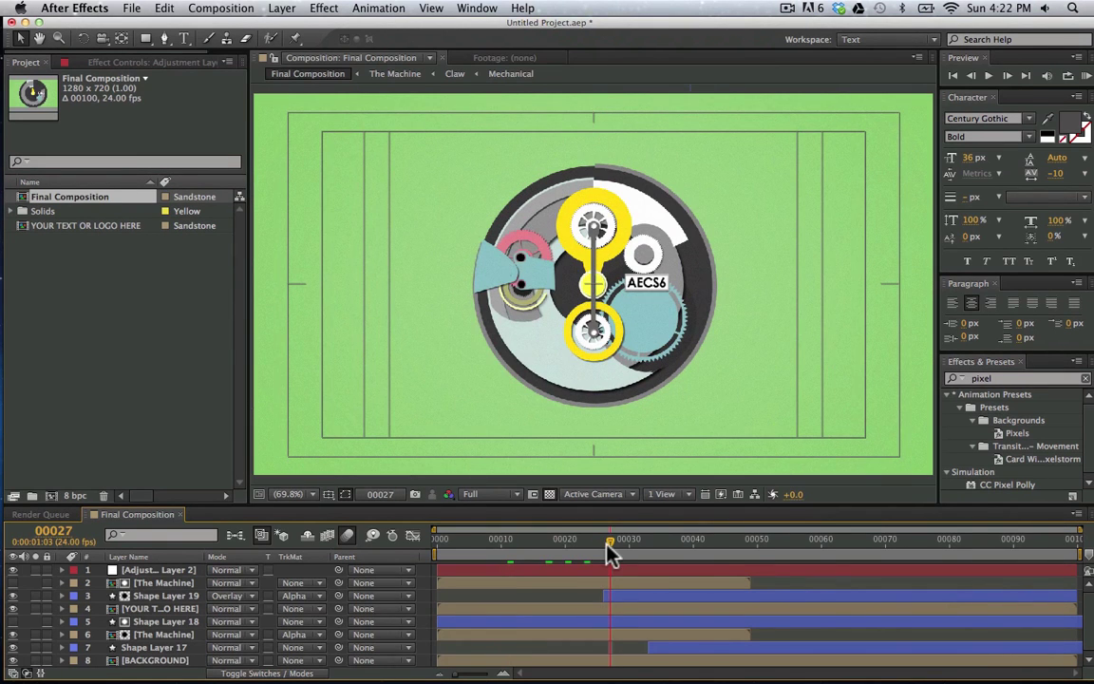
left_click(513, 503)
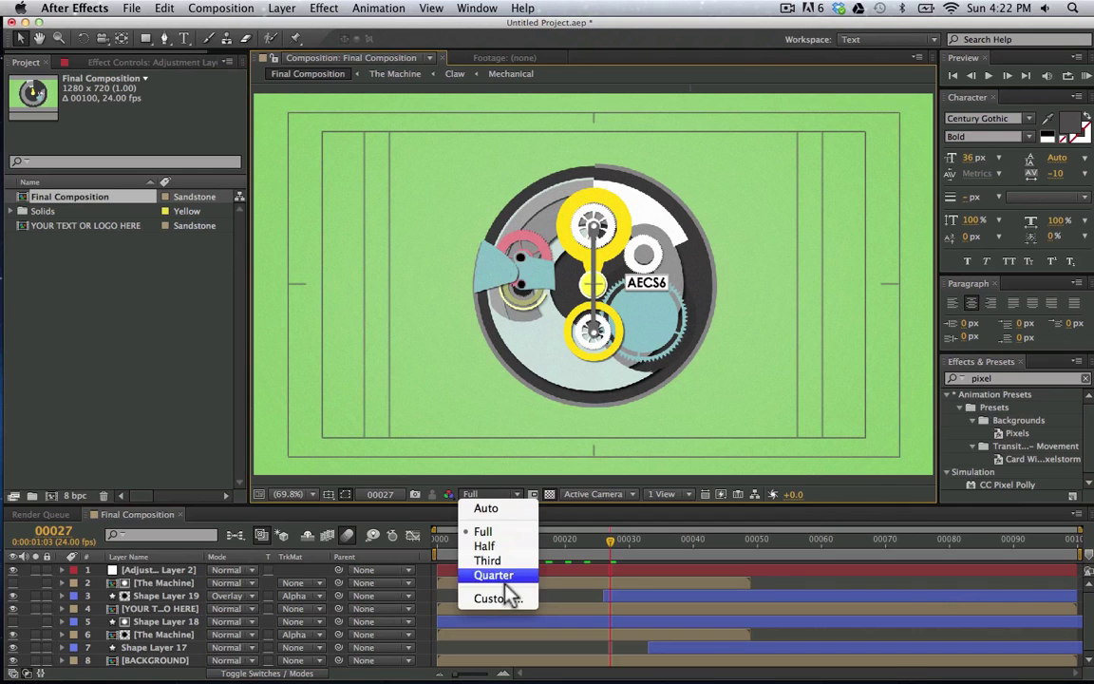
left_click(503, 582)
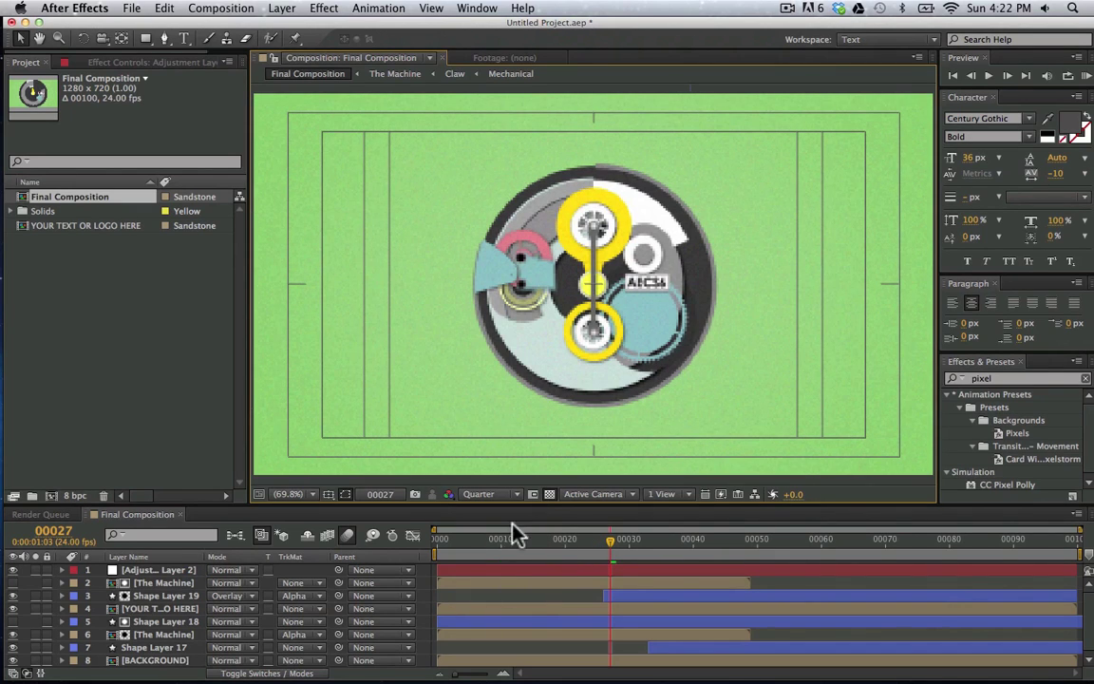
Scrub the animation between frames 6 and 21, then select the BACKGROUND layer
left_click_drag(495, 551, 595, 562)
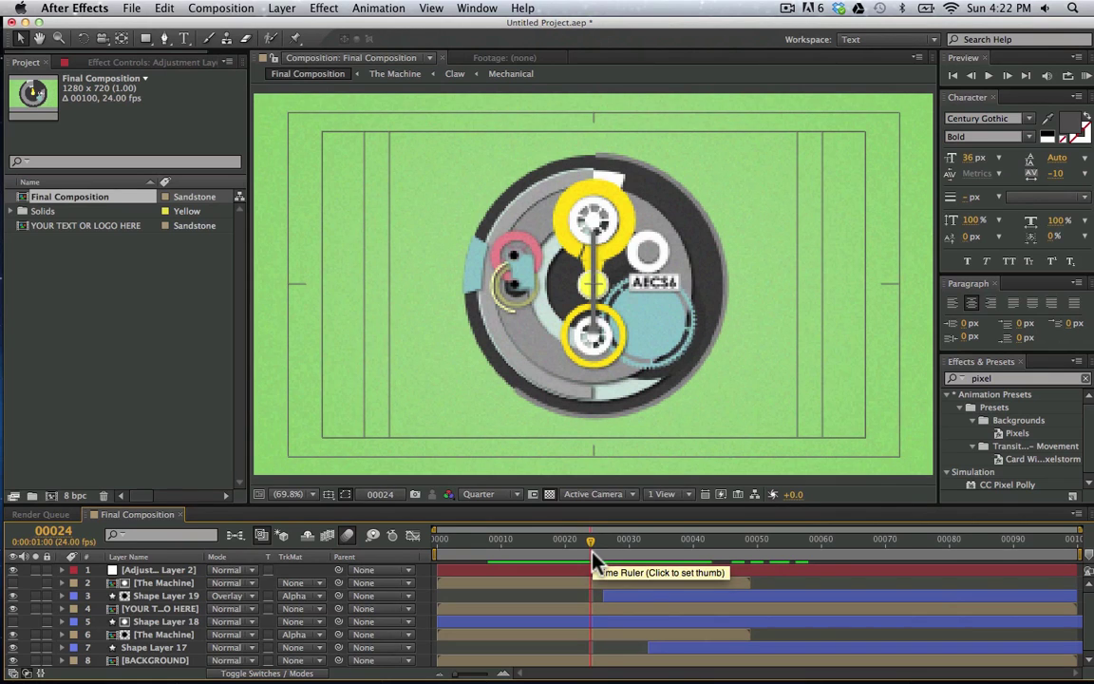
left_click(569, 543)
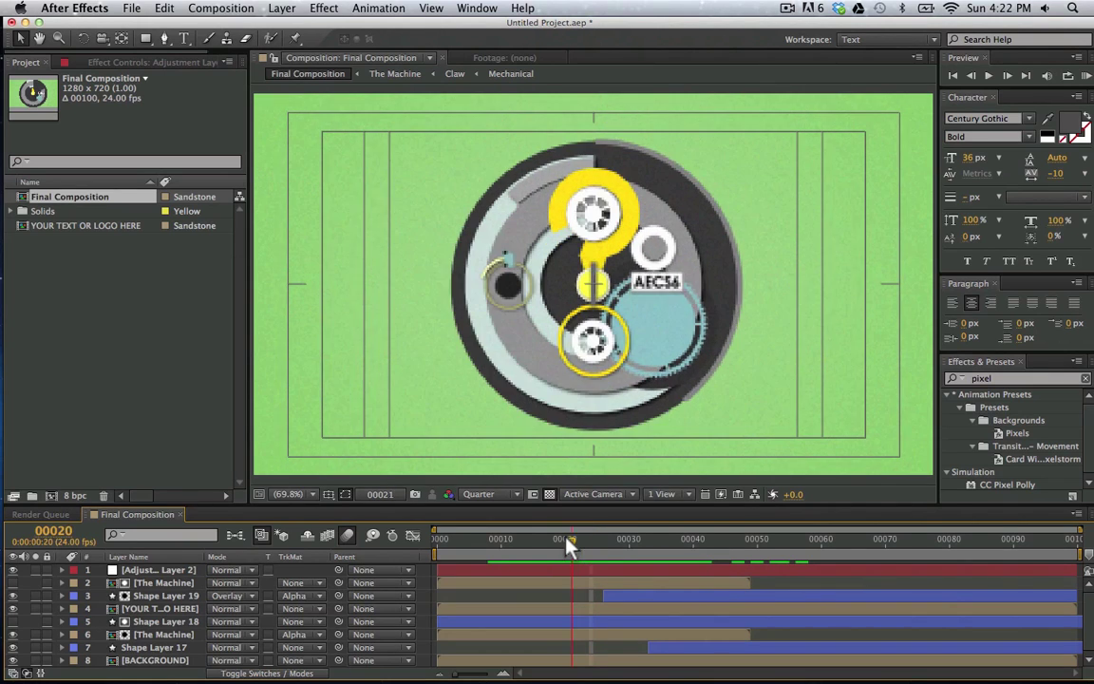
mouse_move(569, 543)
left_mouse_down()
mouse_move(475, 544)
mouse_move(623, 549)
mouse_move(552, 549)
left_mouse_up()
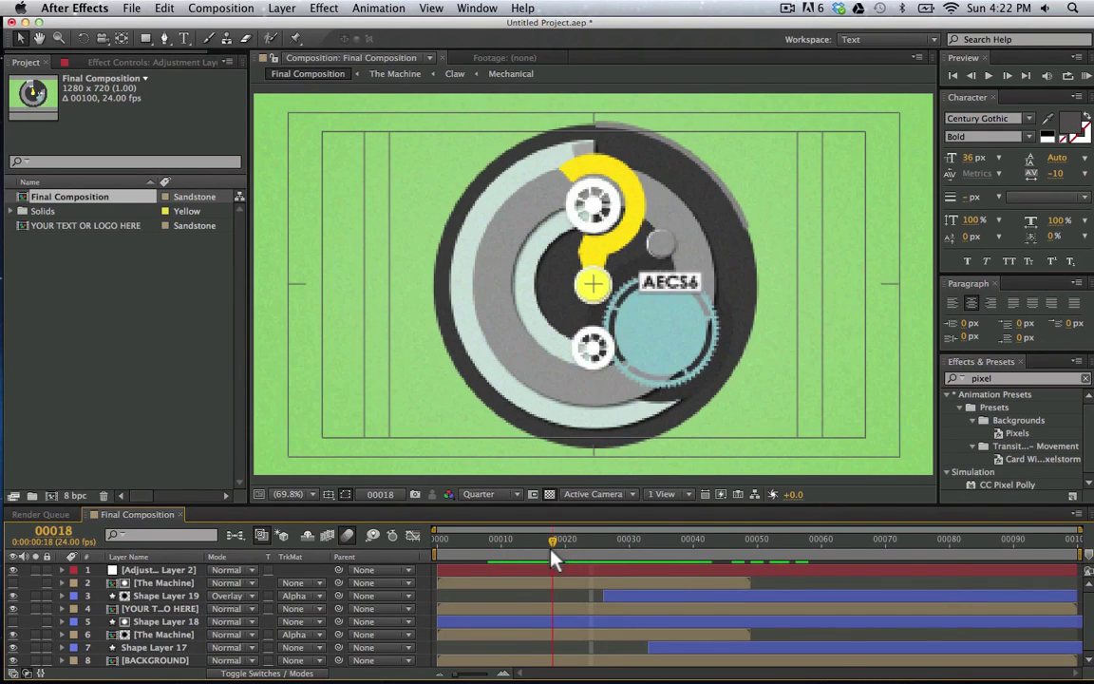
left_click(126, 596)
key("super")
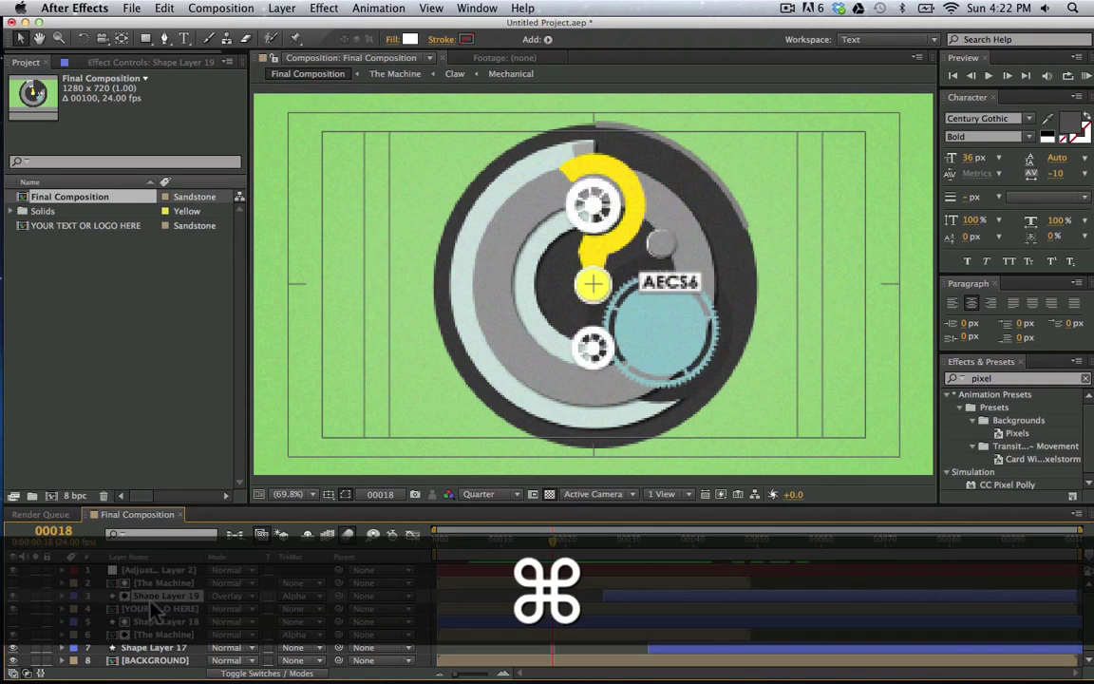
left_click(152, 659, "super")
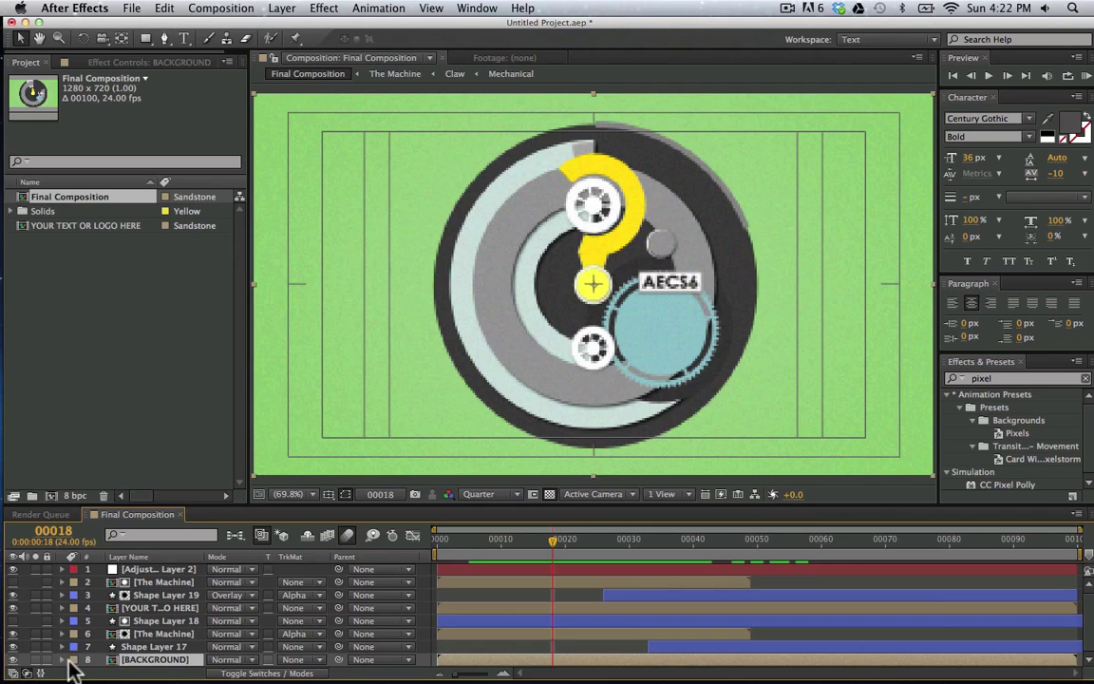
Open the BACKGROUND precomp, hide both existing solids, and add a new paler yellow solid
double_click(152, 659)
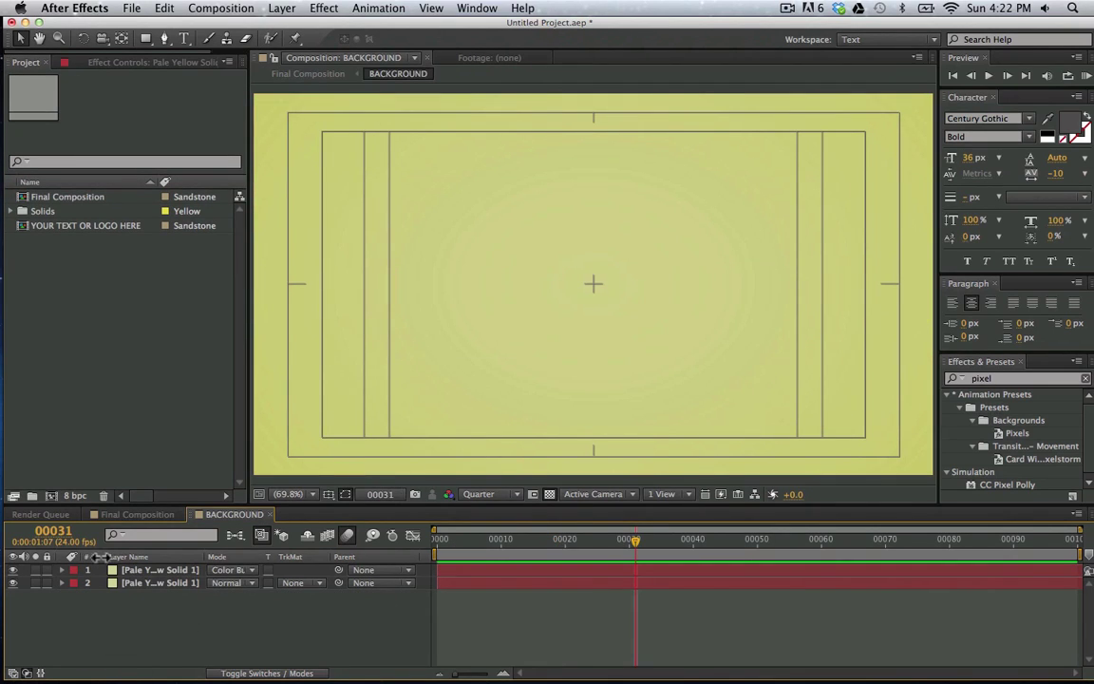
left_click(13, 583)
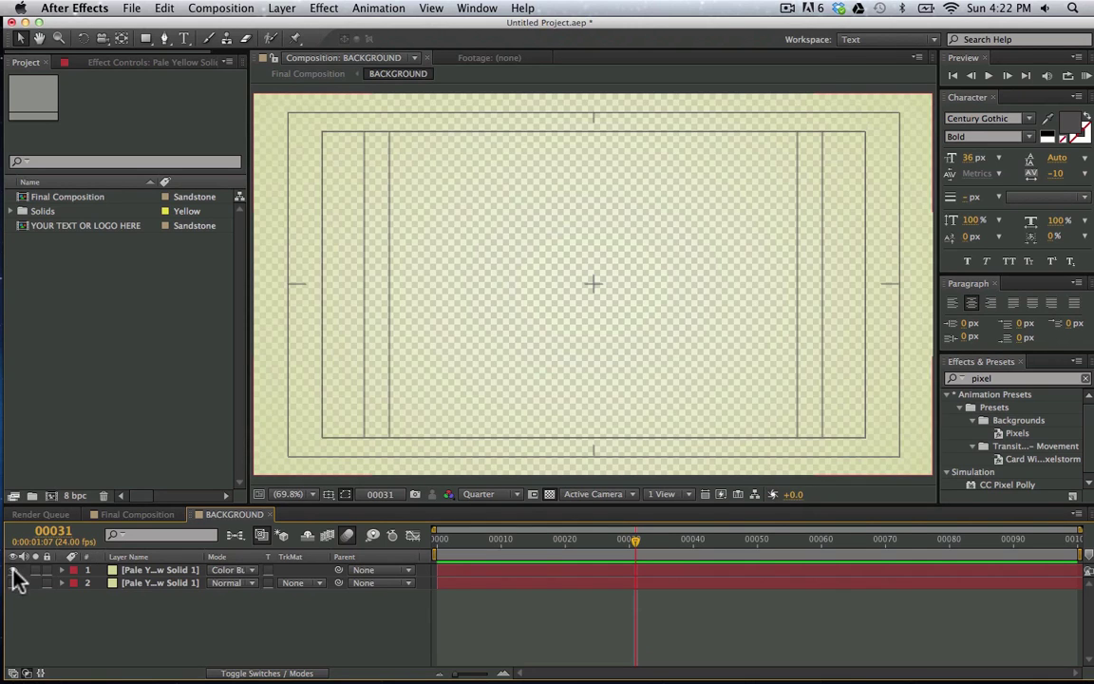
left_click(12, 570)
key("super+y")
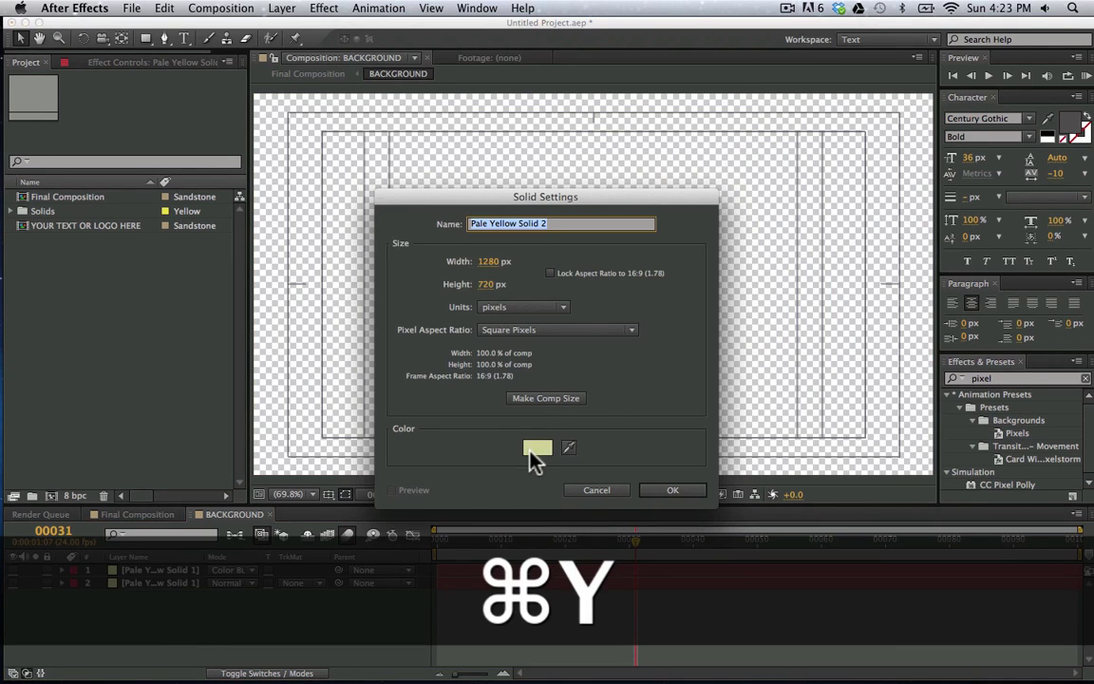
left_click(537, 448)
left_click(711, 261)
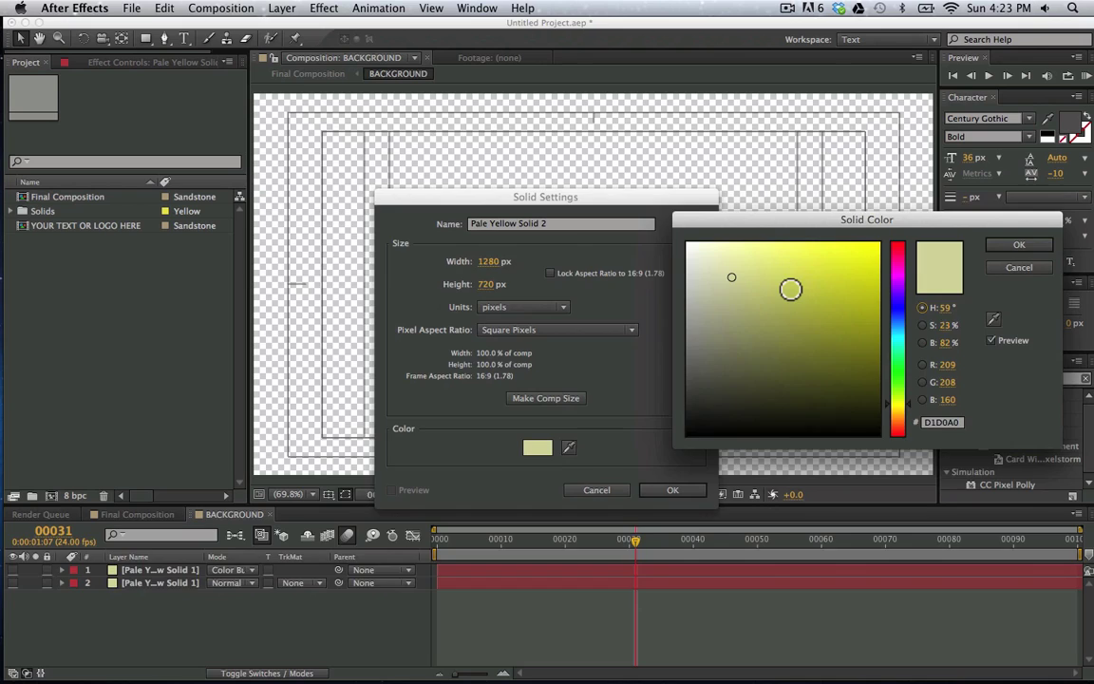
key("Return")
key("Return")
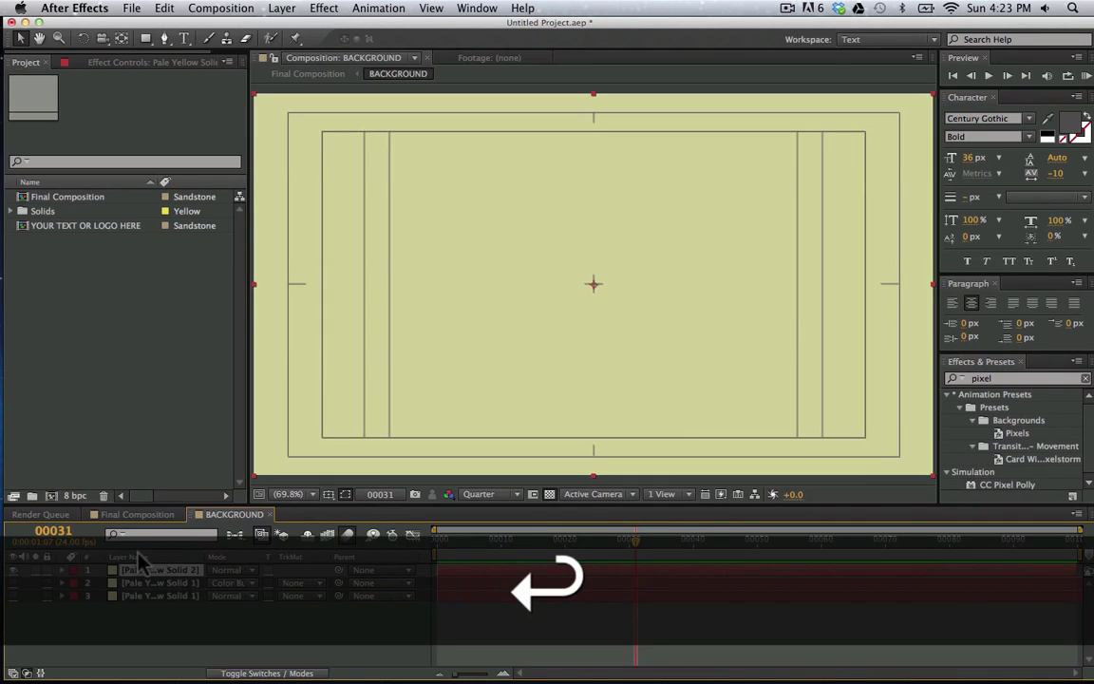
Duplicate the solid and give the top copy a full-layer Subtract oval mask in Color Burn mode
key("super+d")
key("q")
key("q")
key("q")
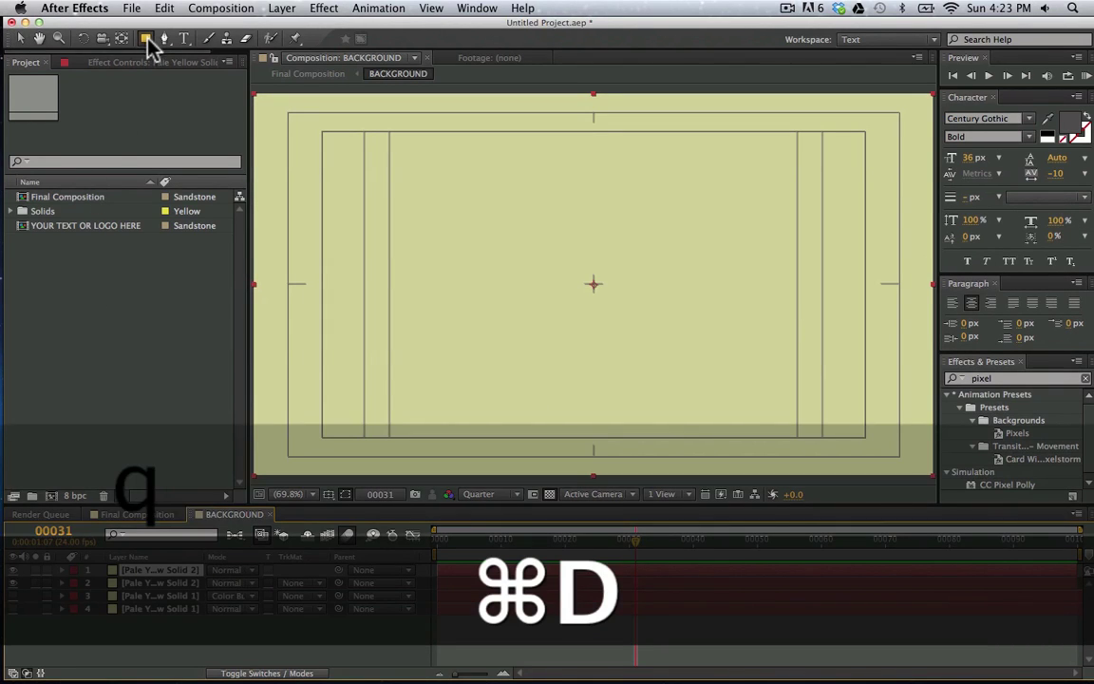
double_click(147, 39)
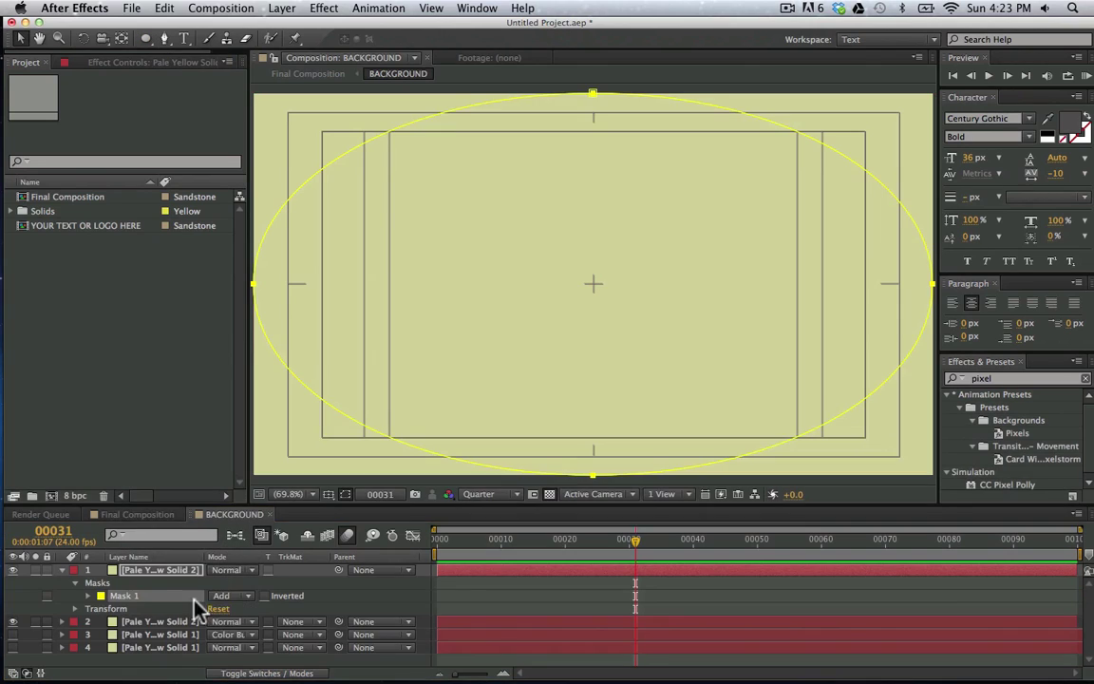
left_click(236, 598)
left_click(249, 609)
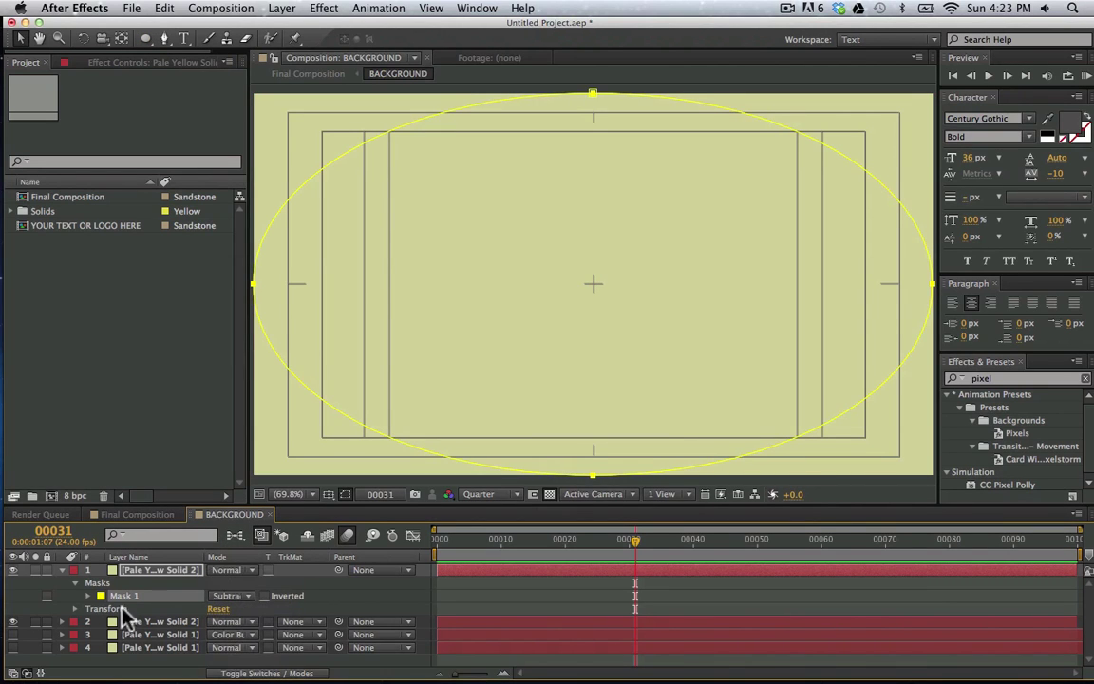
left_click(245, 570)
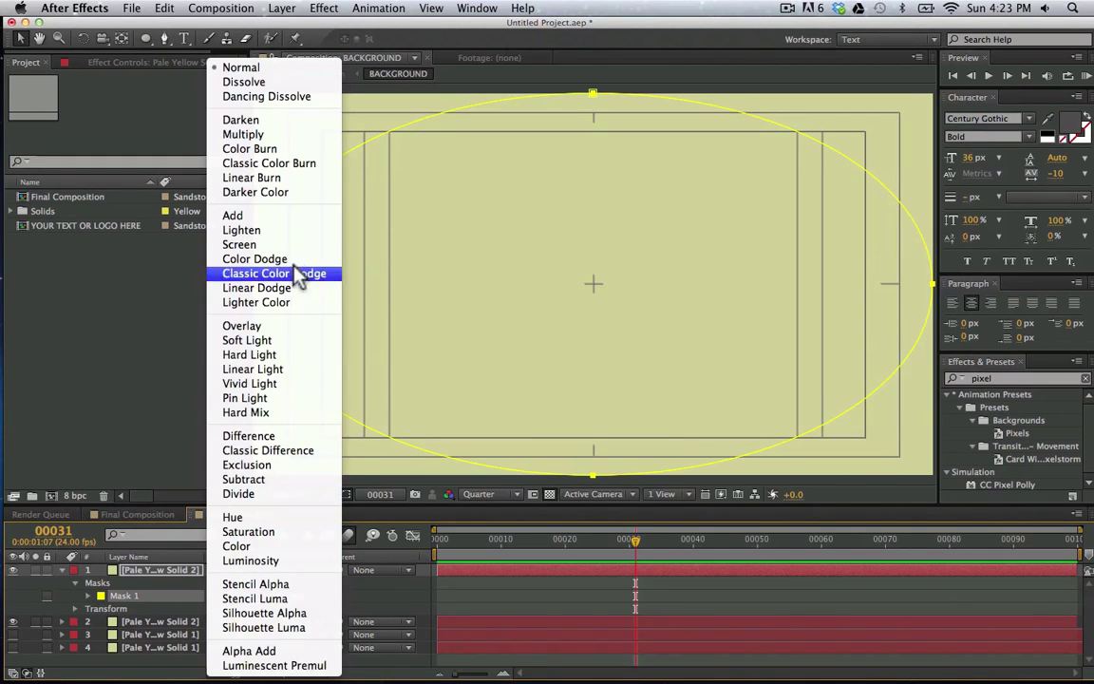
left_click(283, 152)
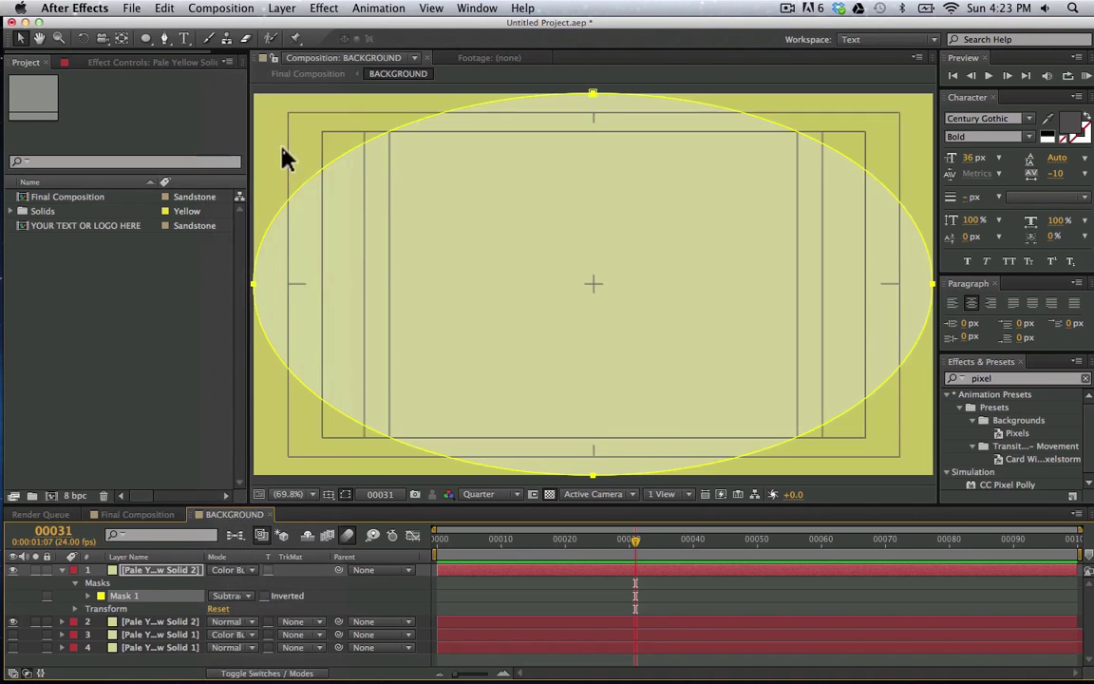
Feather the oval mask by 531 pixels and collapse the layer's properties
key("m")
key("m")
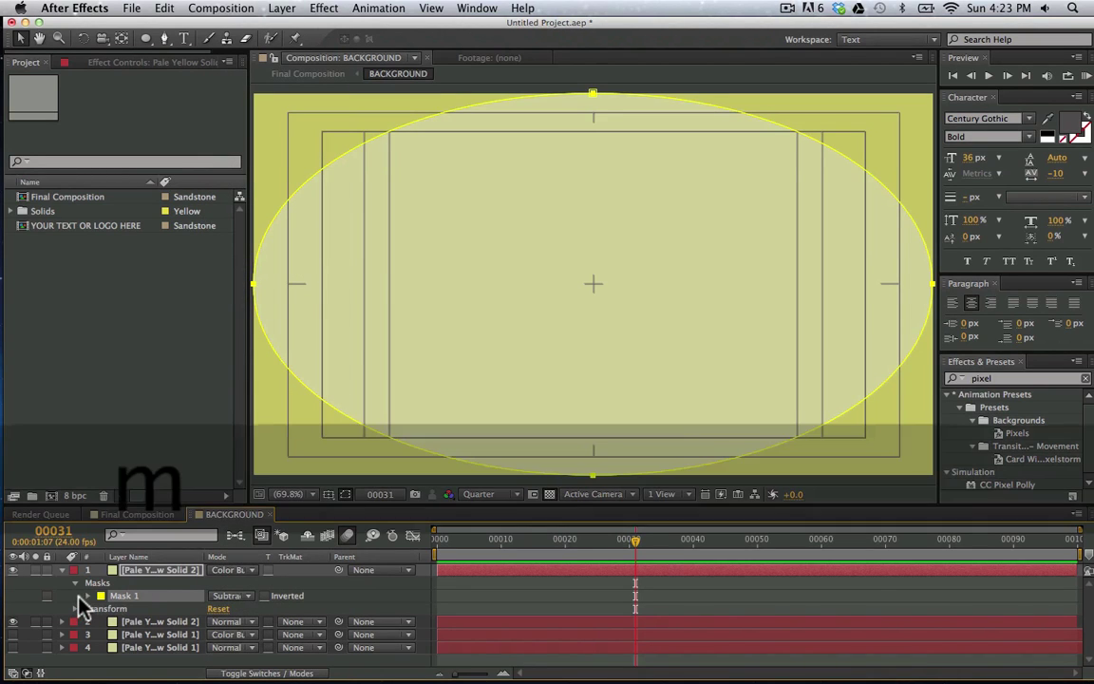
key("m")
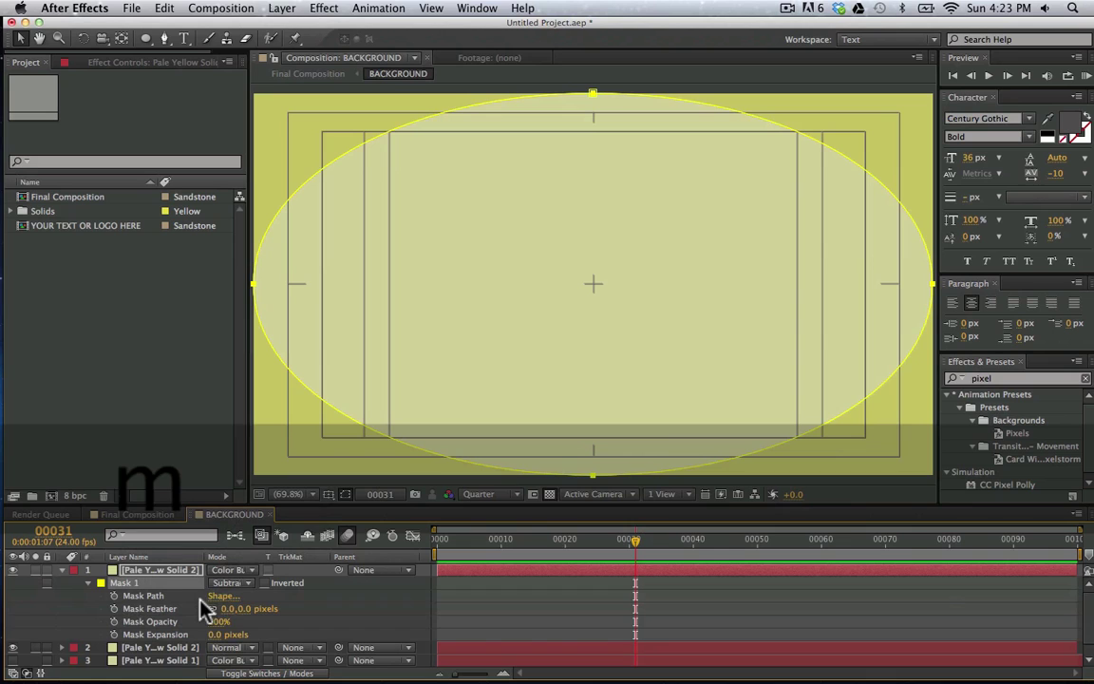
left_click_drag(231, 606, 340, 607)
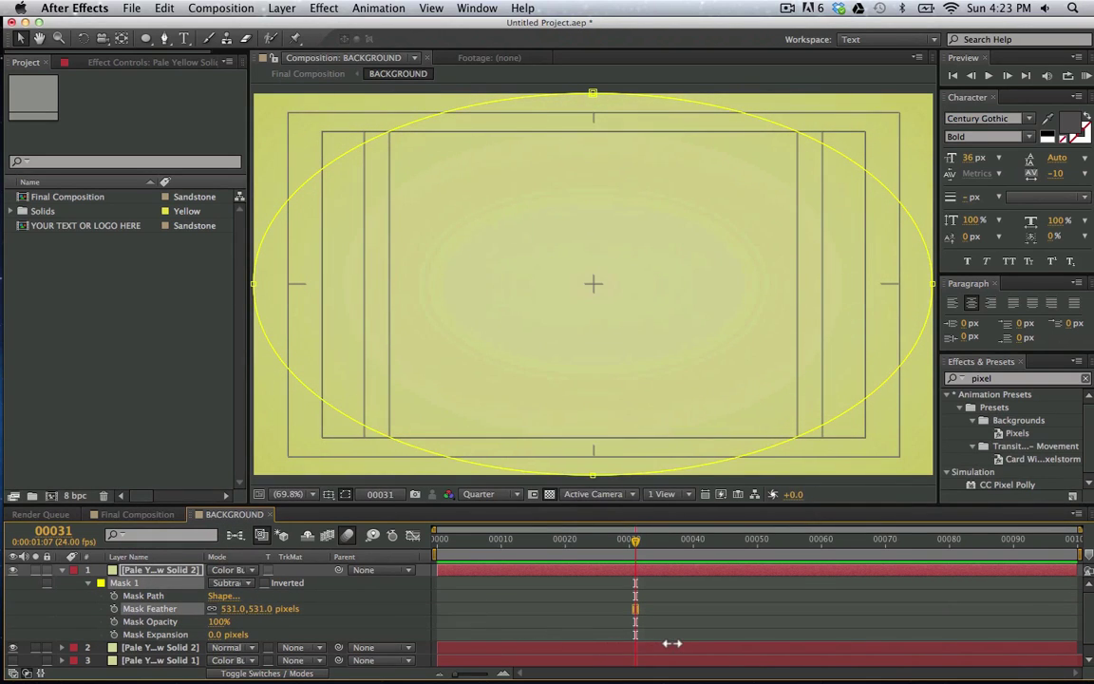
left_click(62, 570)
left_click(168, 637)
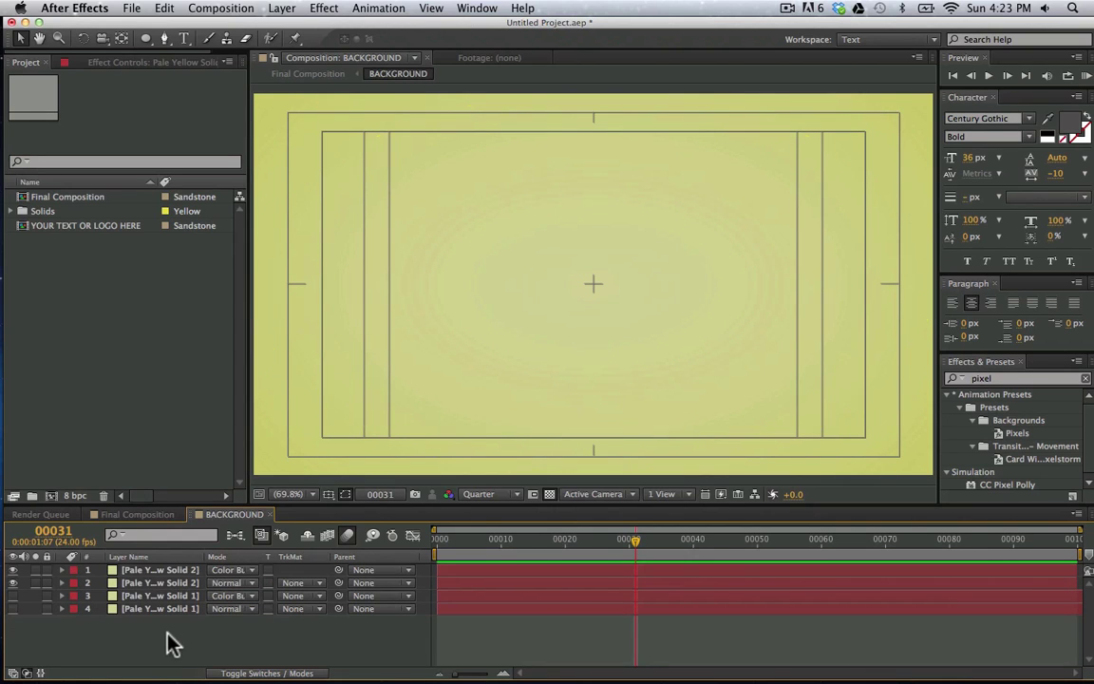
Tint the Final Composition background pink with Hue/Saturation Master Hue 2x+278°, then select The Machine layer
left_click(288, 74)
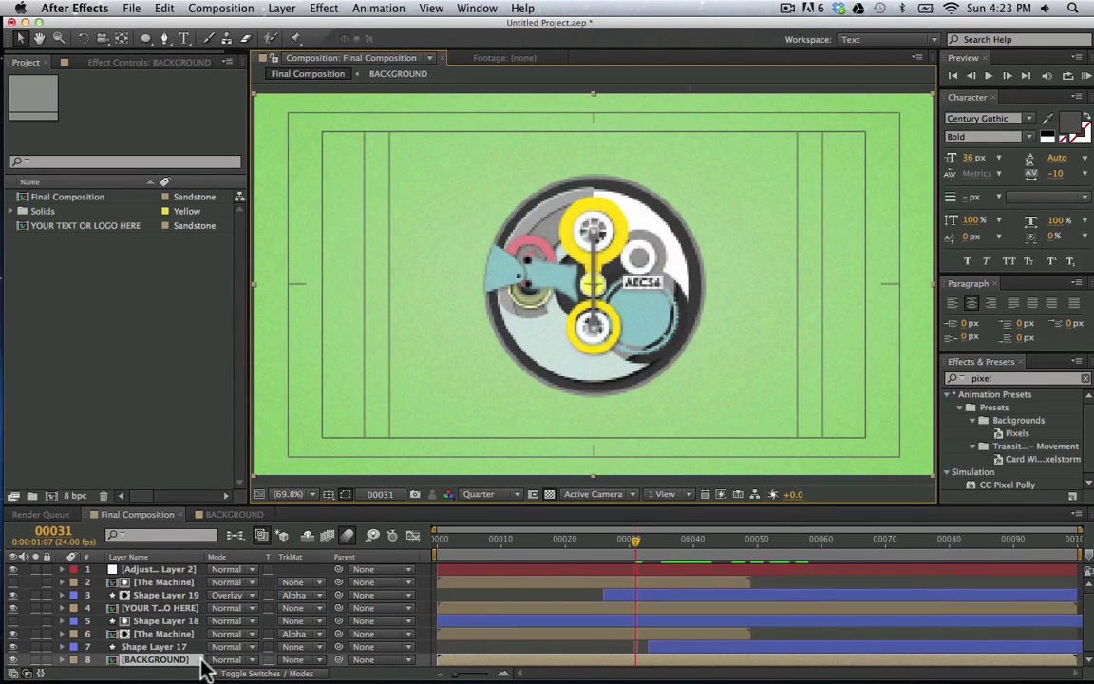
left_click(133, 57)
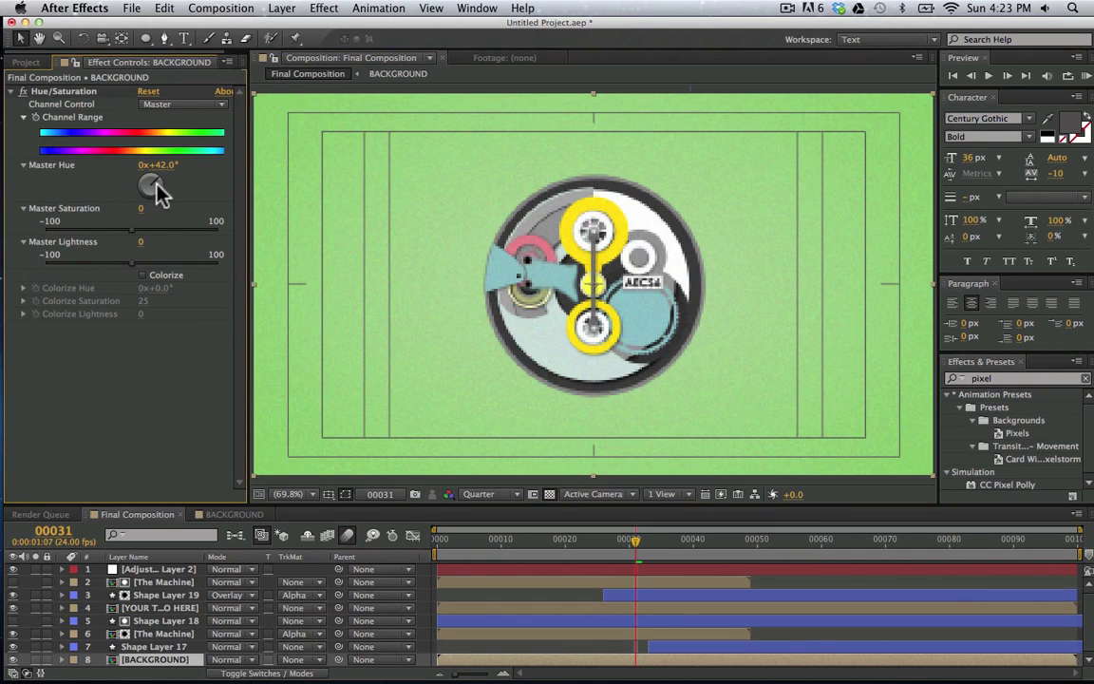
mouse_move(157, 184)
left_mouse_down()
mouse_move(146, 180)
mouse_move(157, 202)
mouse_move(139, 190)
mouse_move(146, 166)
mouse_move(179, 183)
mouse_move(157, 201)
mouse_move(147, 171)
mouse_move(162, 167)
mouse_move(166, 194)
mouse_move(150, 203)
mouse_move(140, 194)
mouse_move(149, 191)
left_mouse_up()
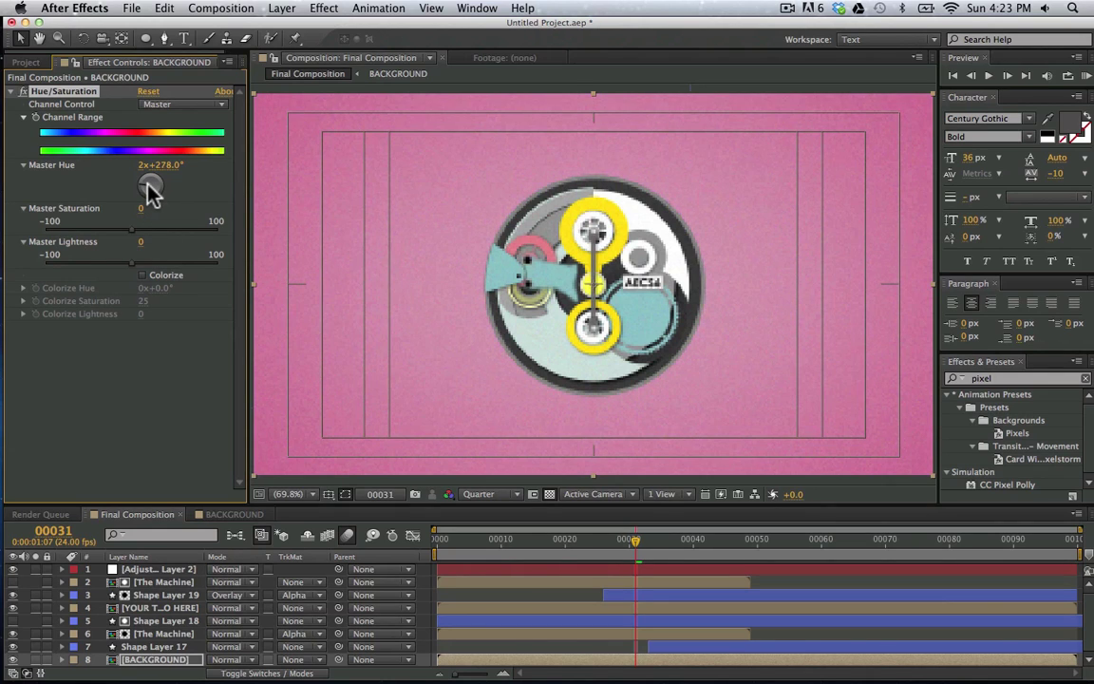
left_click(173, 646)
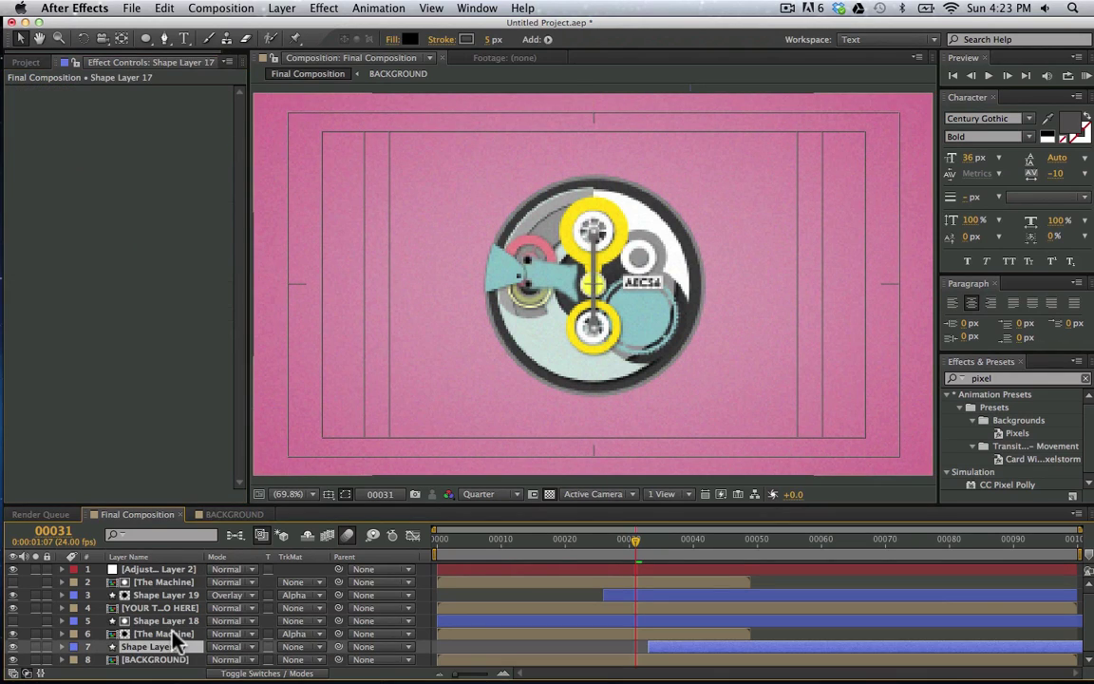
left_click(169, 634)
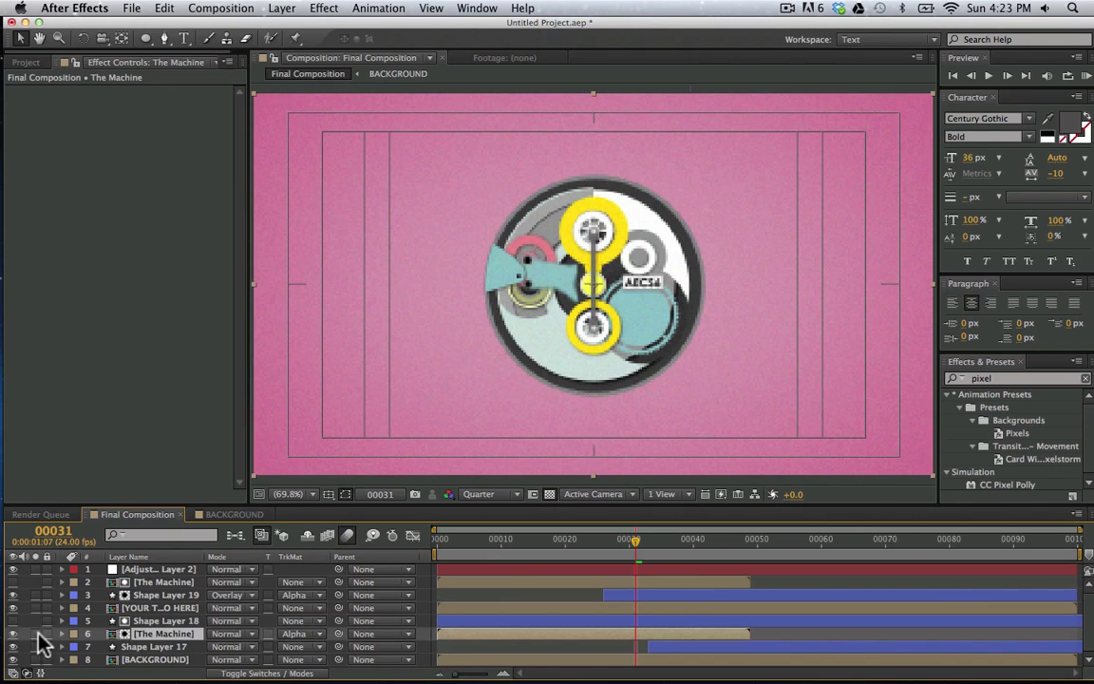
Open The Machine precomp, scrub to frame 00017, and select all its layers
double_click(167, 635)
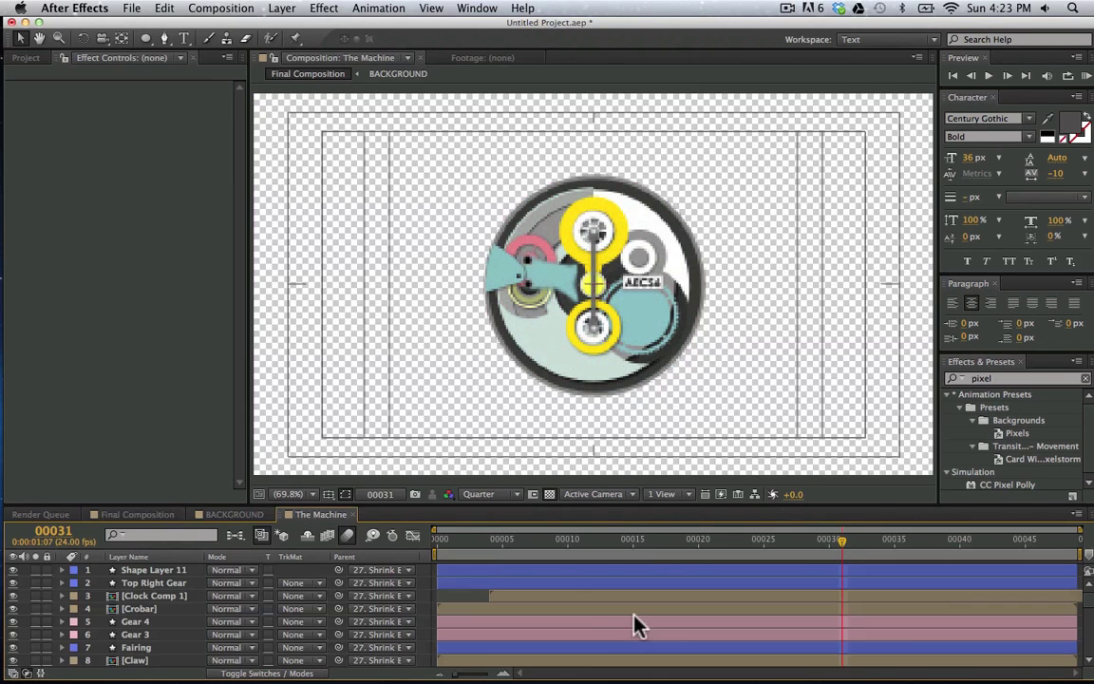
left_click(491, 541)
left_click_drag(493, 539, 659, 539)
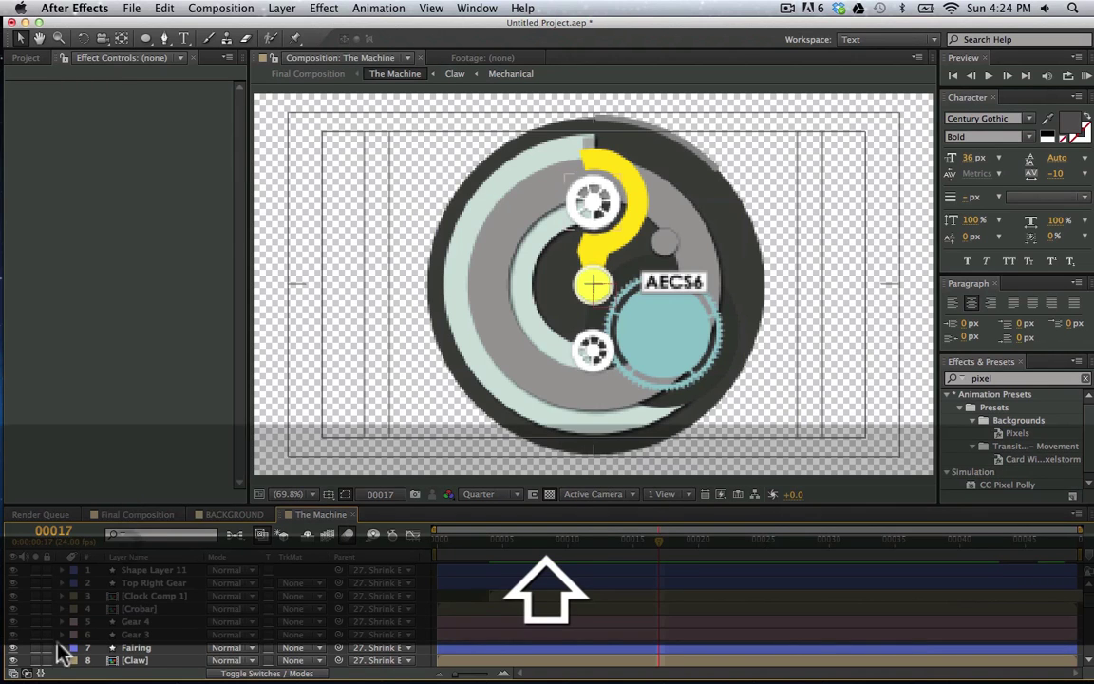
key("super+a")
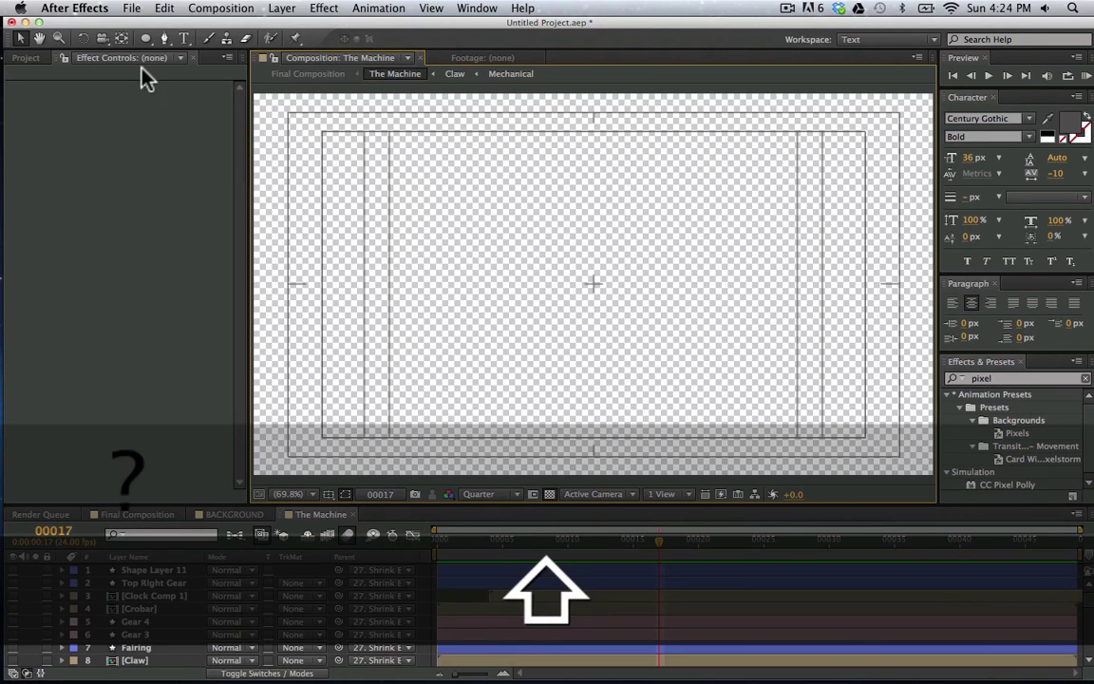
Draw a large centred circle with no fill and a solid 75 px grey stroke
left_click(146, 38)
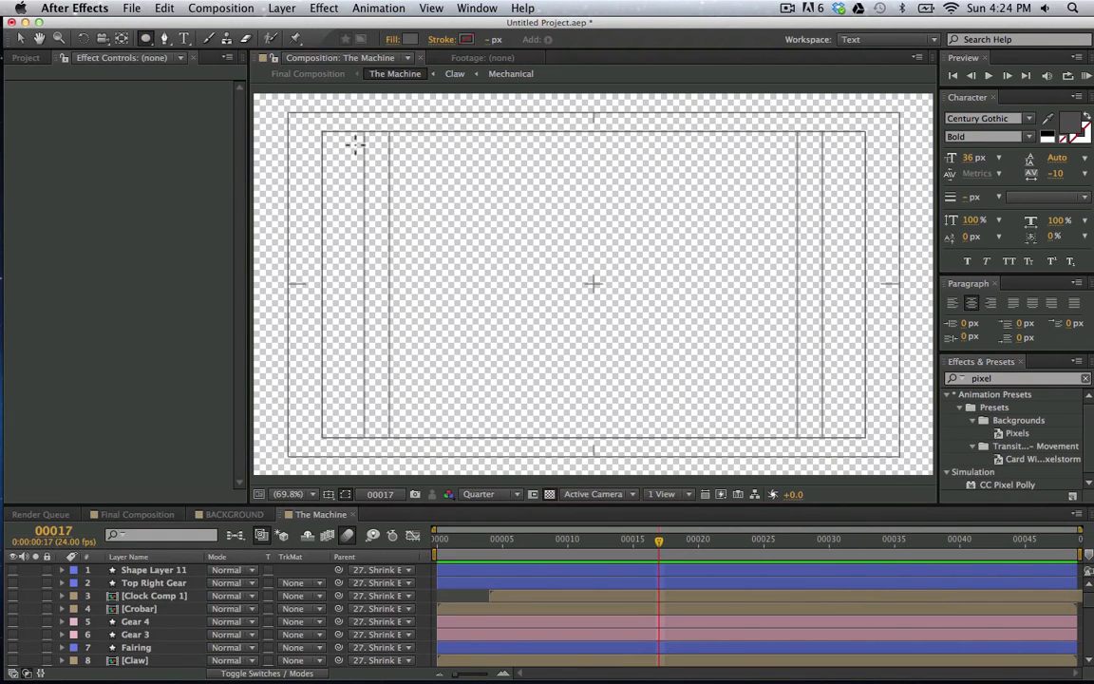
mouse_move(395, 134)
left_mouse_down()
mouse_move(665, 350)
mouse_move(696, 369)
mouse_move(777, 372)
mouse_move(743, 370)
left_mouse_up()
key("space")
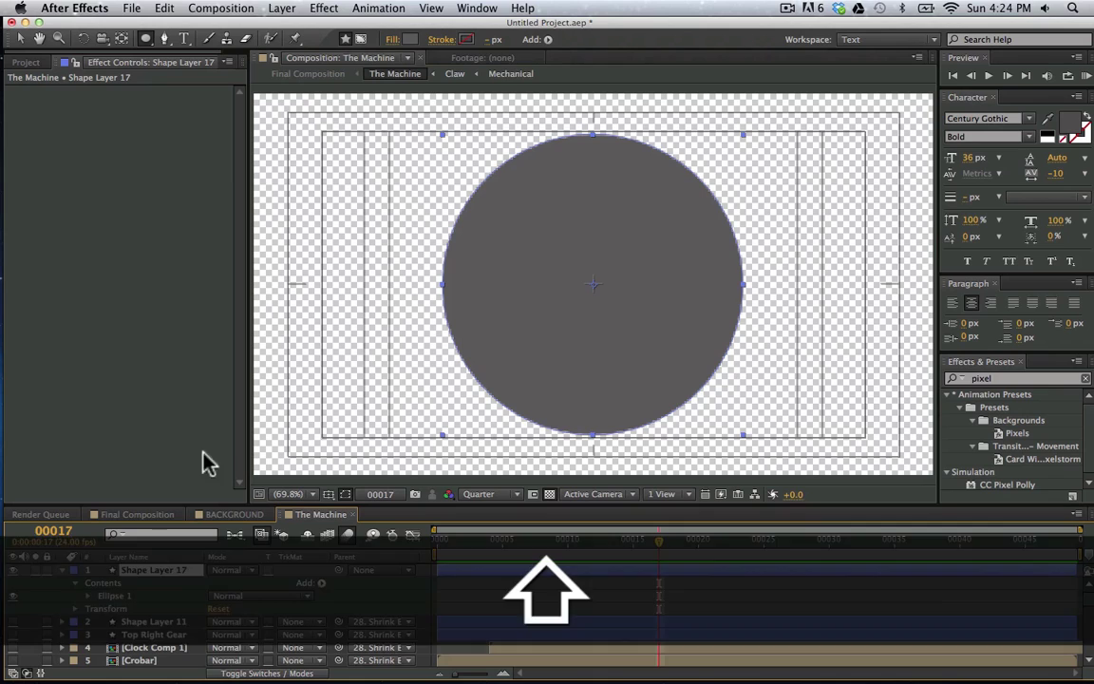
left_click(393, 39)
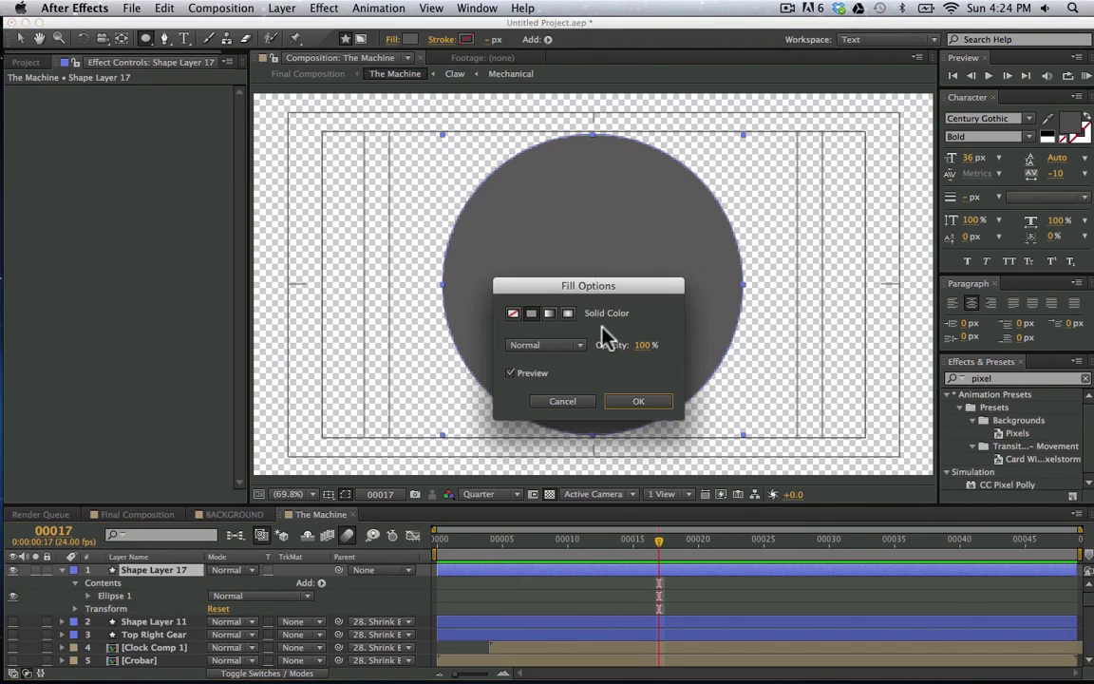
left_click(517, 314)
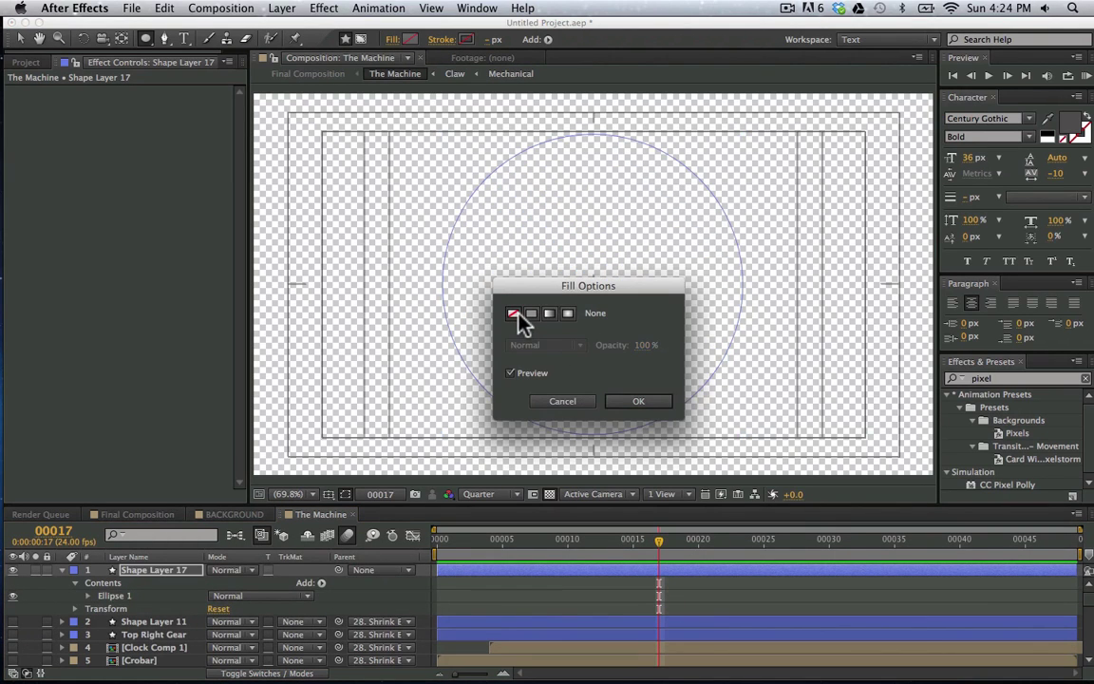
key("Return")
left_click(441, 41)
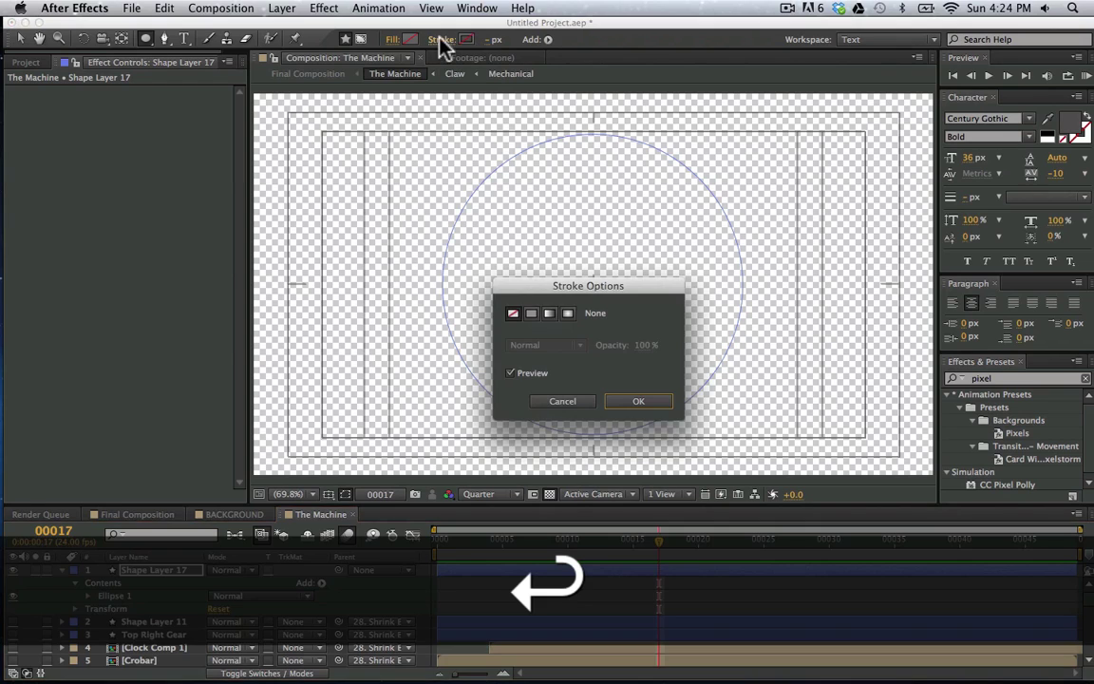
left_click(532, 314)
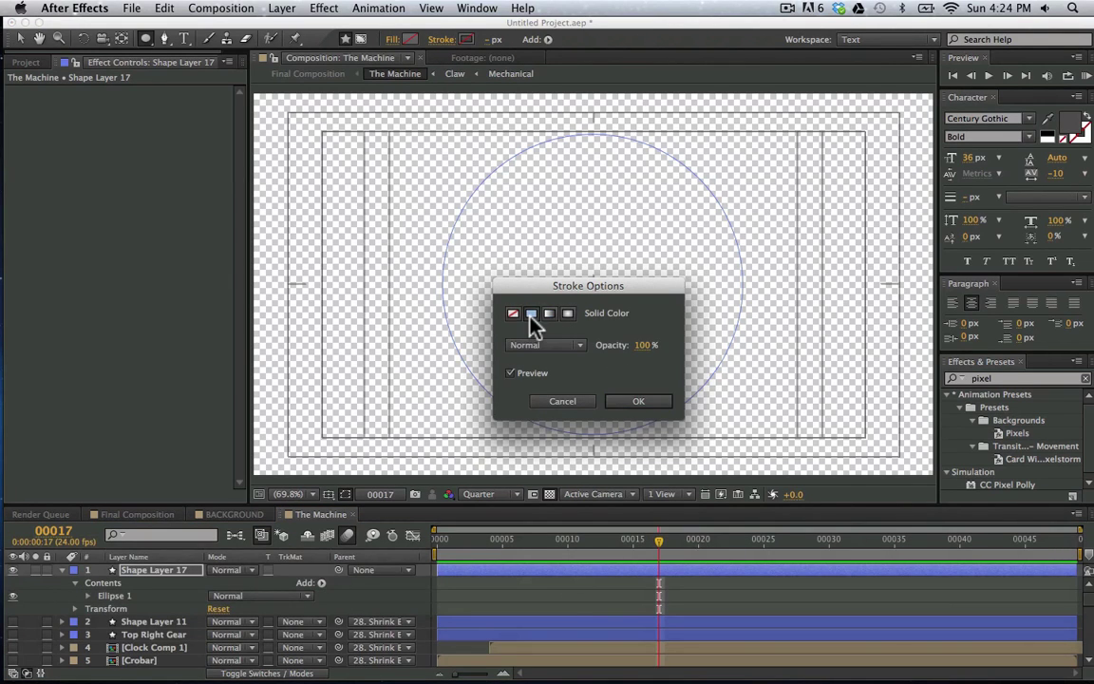
key("Return")
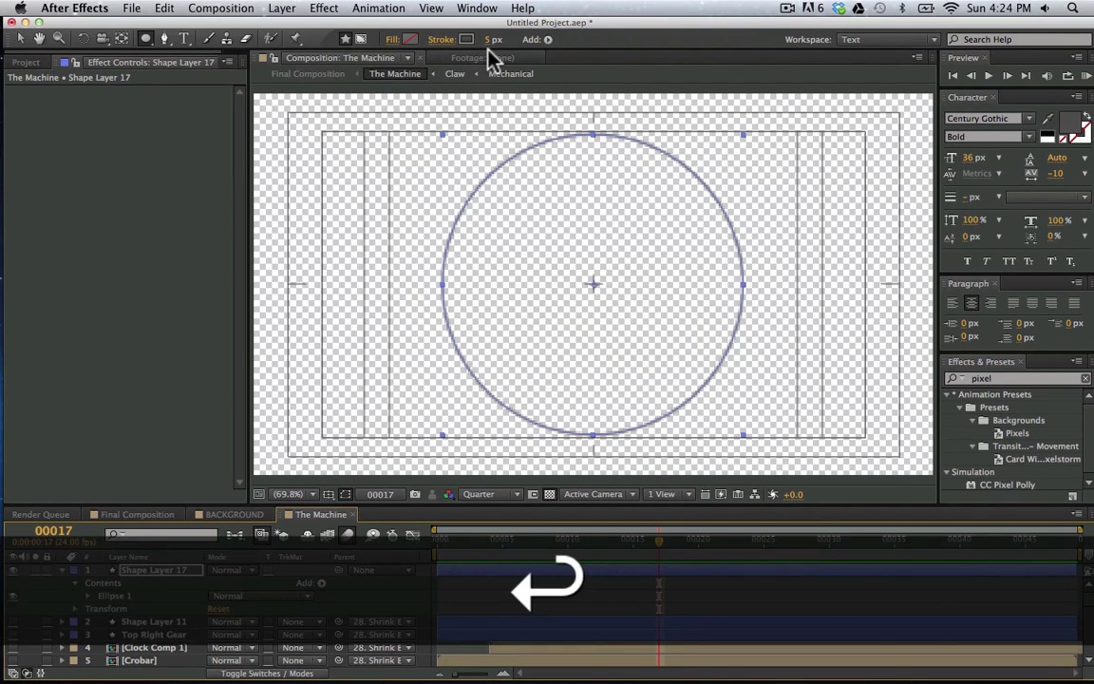
mouse_move(494, 40)
left_mouse_down()
mouse_move(556, 40)
mouse_move(534, 44)
mouse_move(561, 56)
mouse_move(509, 58)
left_mouse_up()
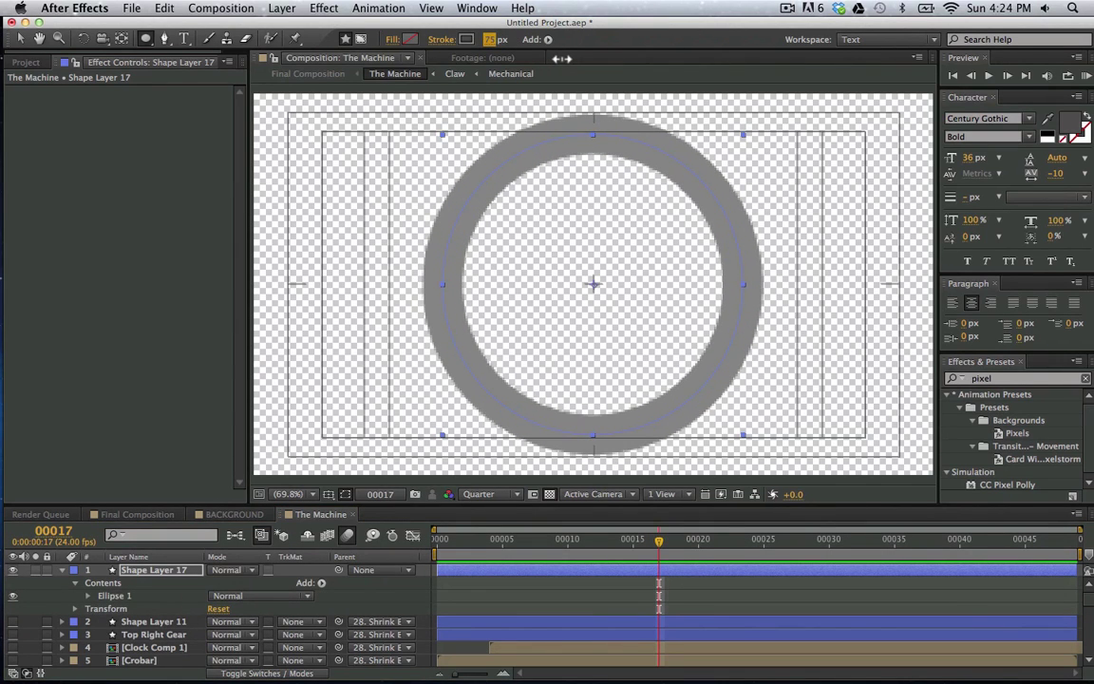
left_click(321, 587)
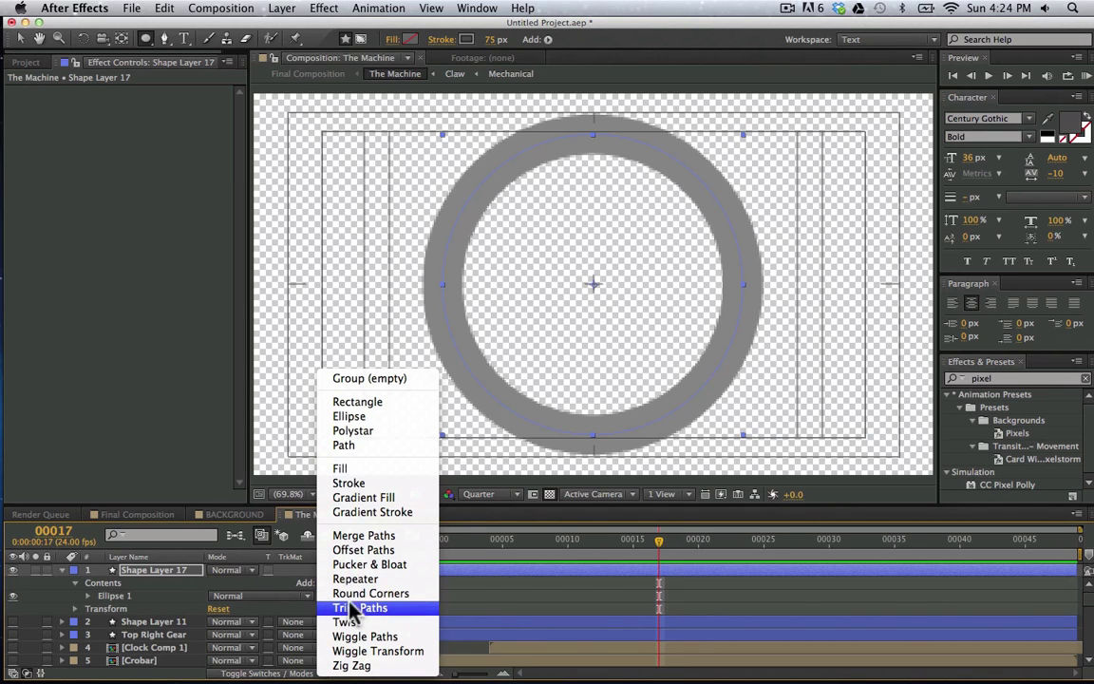
Add Trim Paths to the ring, keying Start from 100% at 00017 to 0% at 00034
left_click(353, 608)
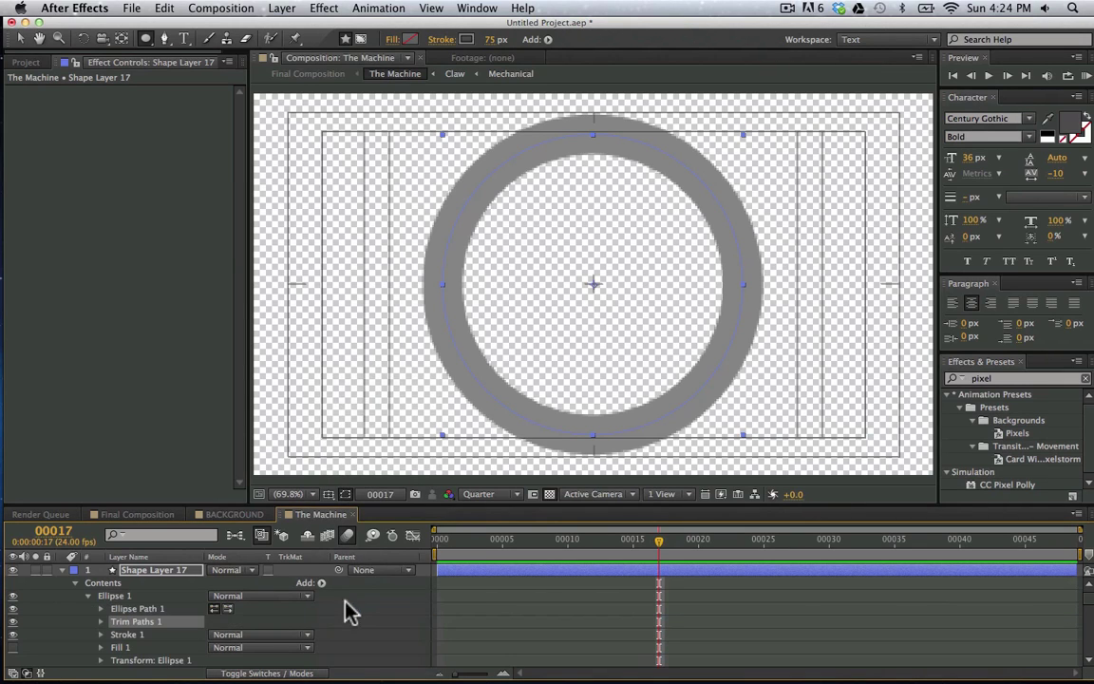
left_click(101, 621)
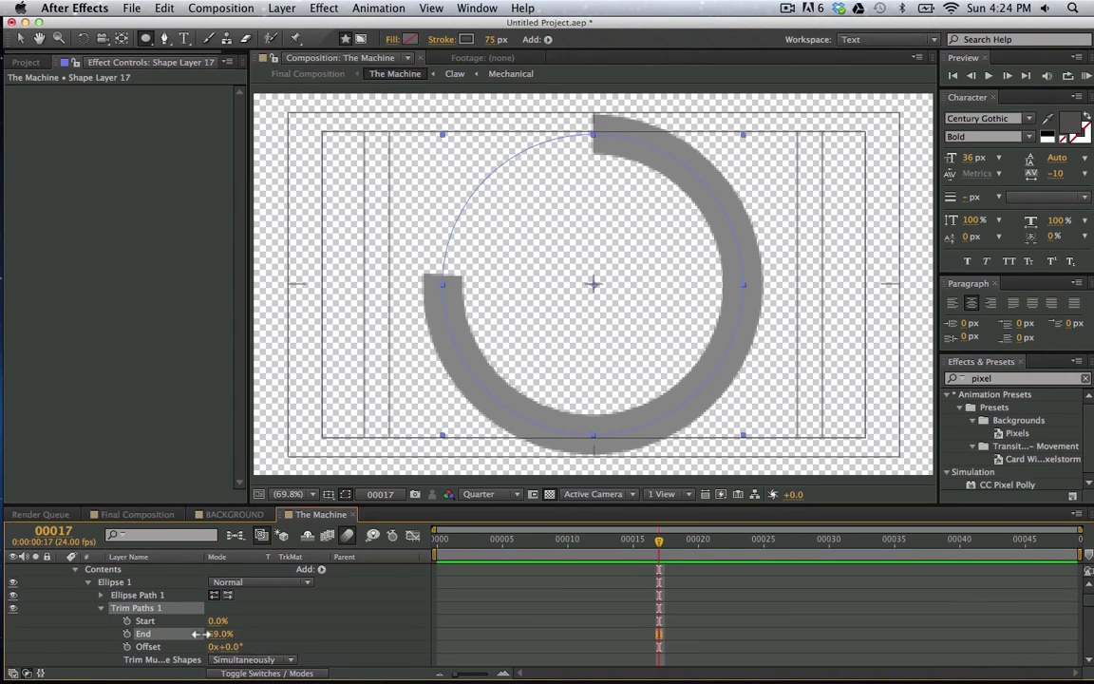
left_click_drag(199, 634, 309, 620)
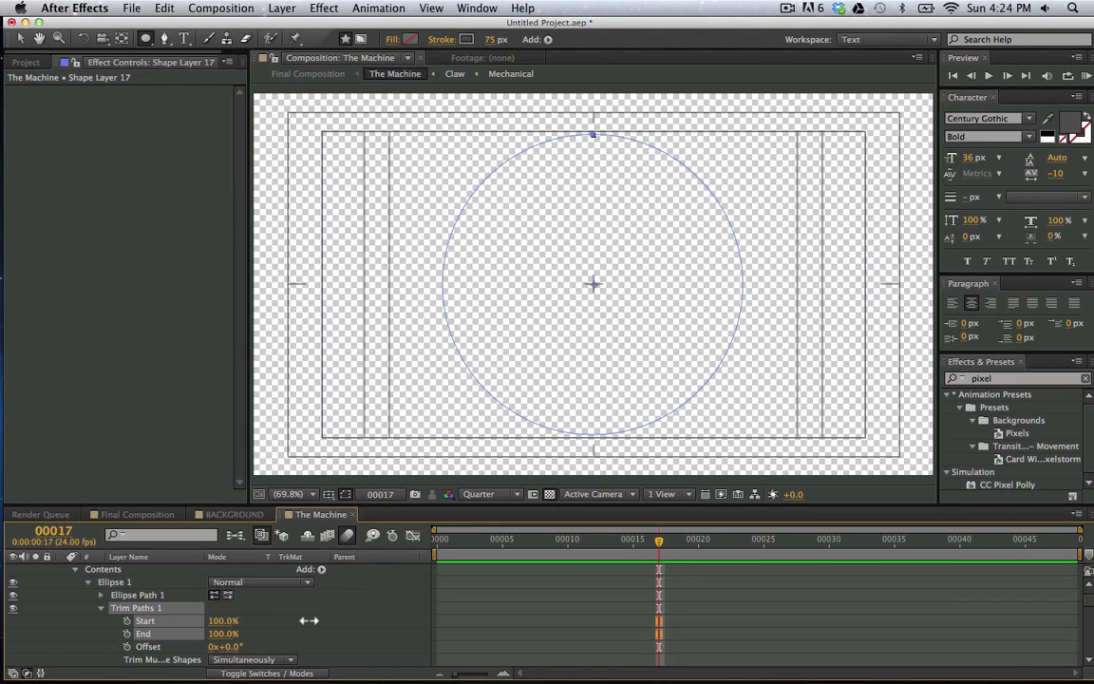
left_click(125, 620)
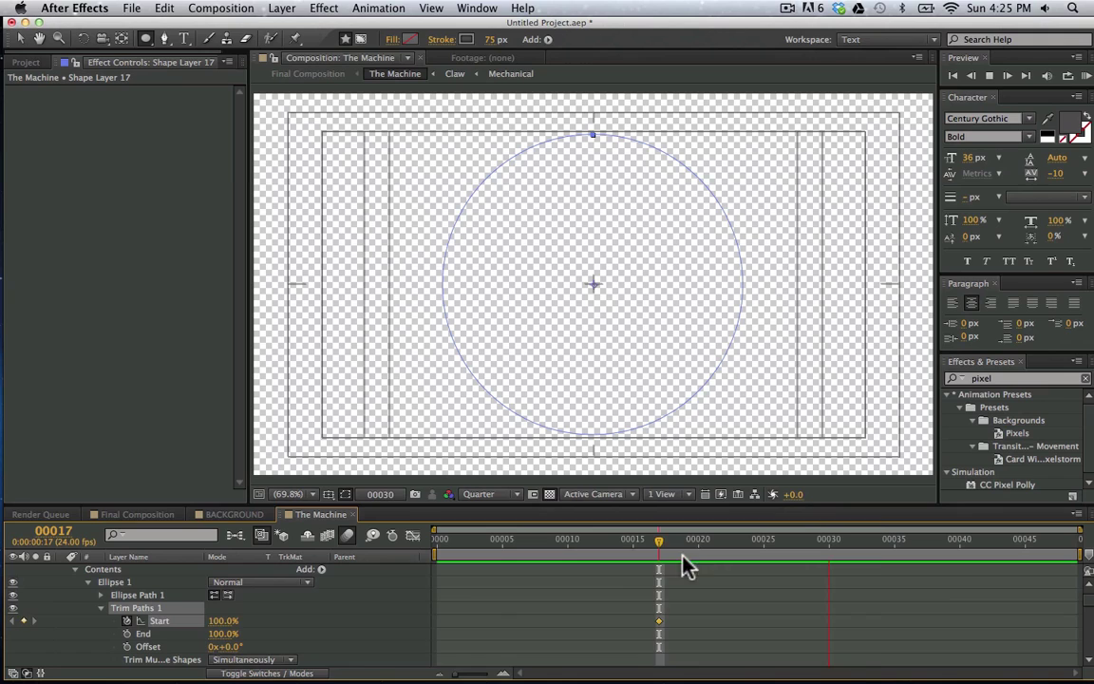
key("space")
left_click_drag(231, 624, 187, 621)
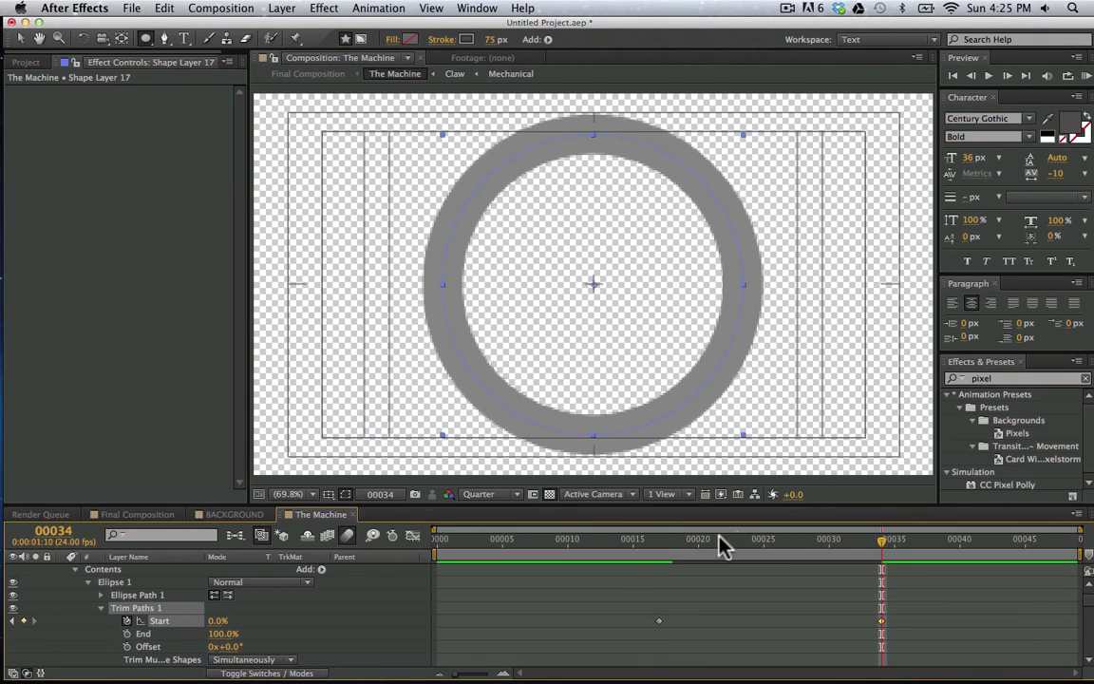
Preview the draw-on from frame 00017, collapse the shape layer, and select all layers
left_click(659, 542)
key("space")
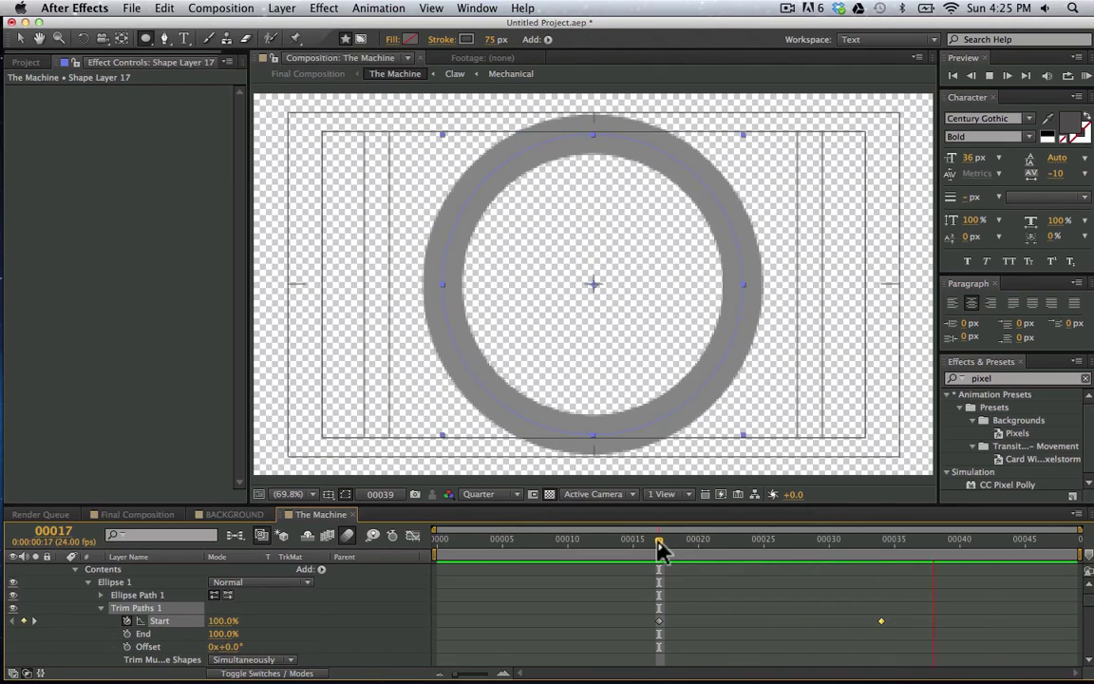
key("space")
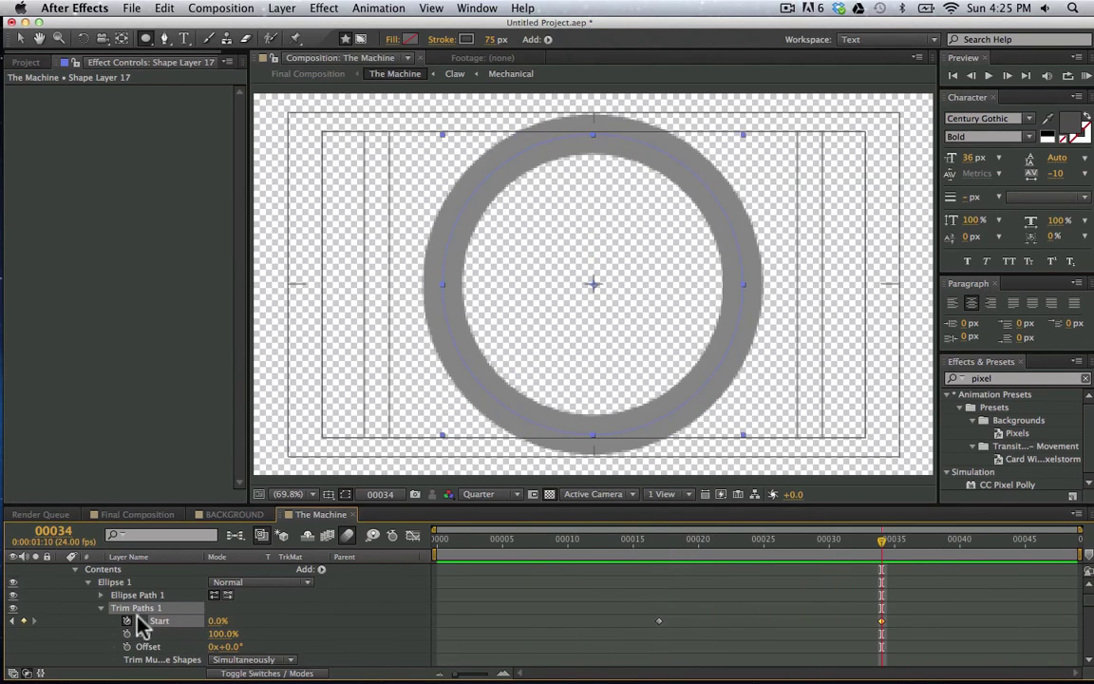
scroll(42, 625, "up", 1)
left_click(63, 570)
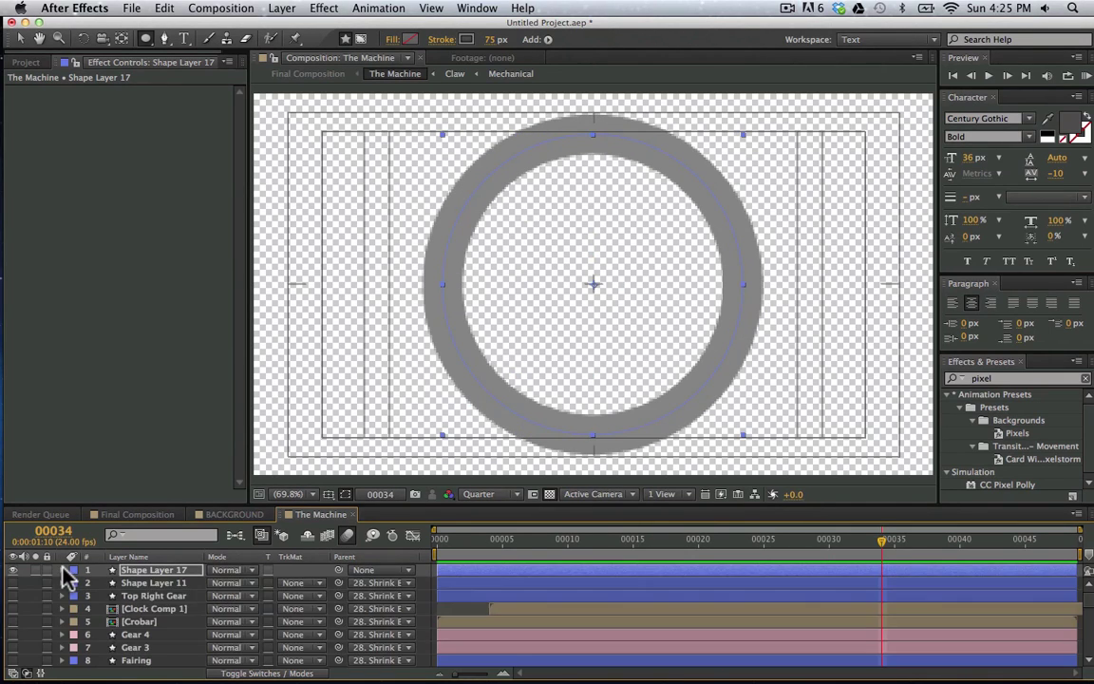
key("super+a")
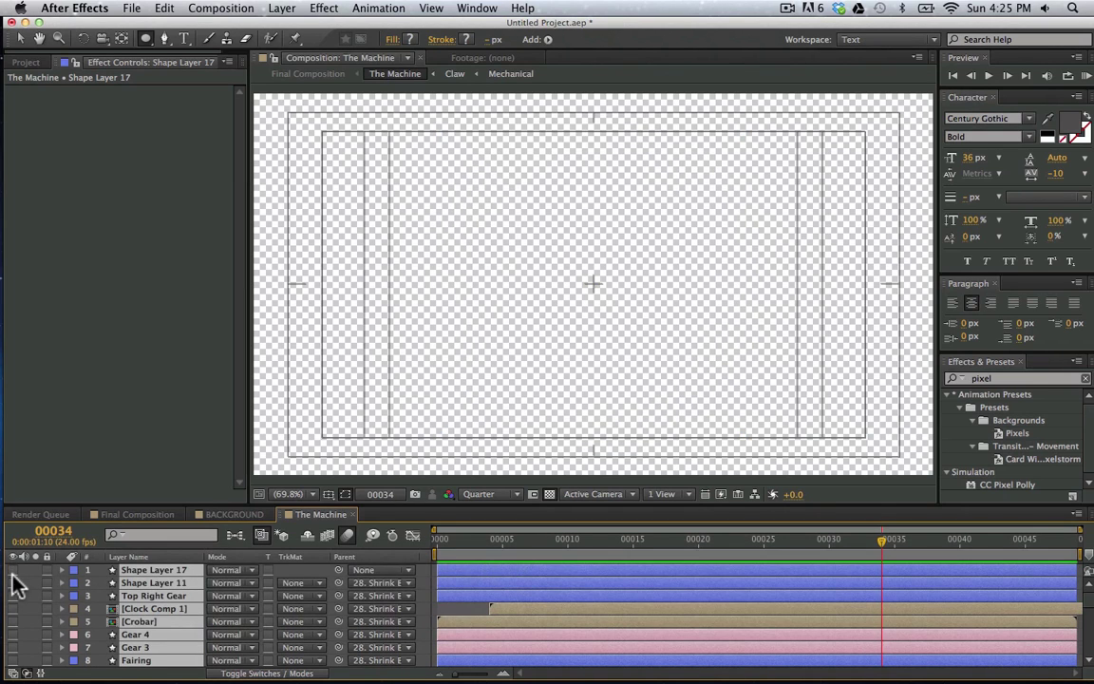
Undo the practice ring layer, fit the comp in the viewer, and scrub the opening frames
left_click(12, 596)
left_click_drag(582, 542, 555, 543)
key("super+z")
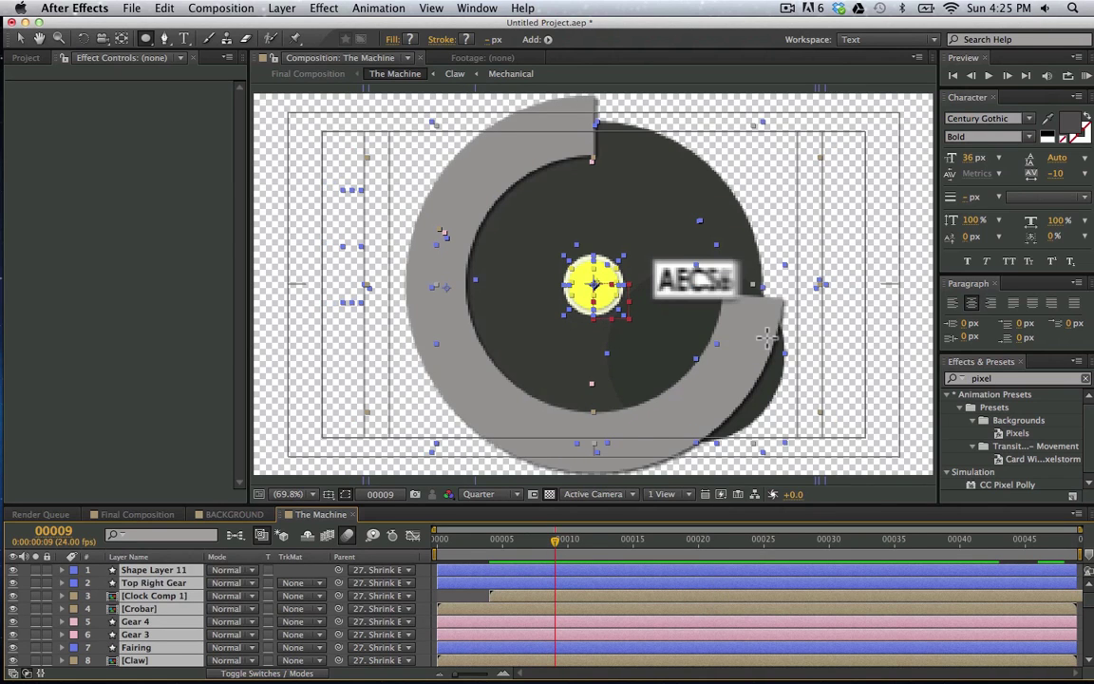
scroll(767, 337, "down", 4)
key("v")
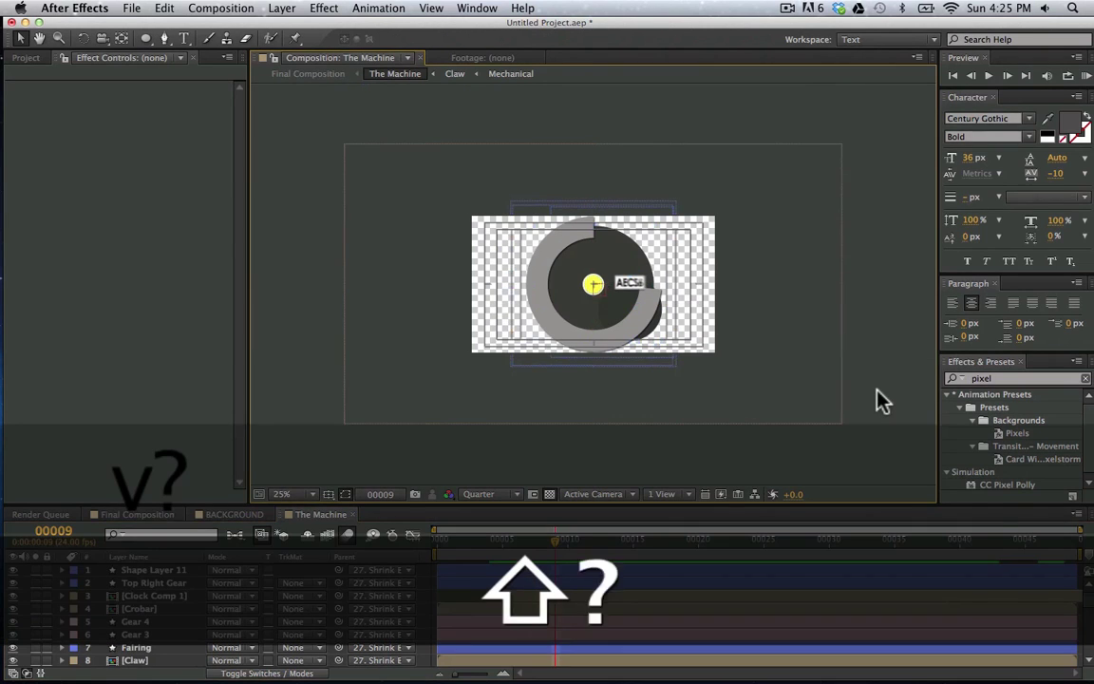
key("shift+slash")
left_click(477, 541, "shift")
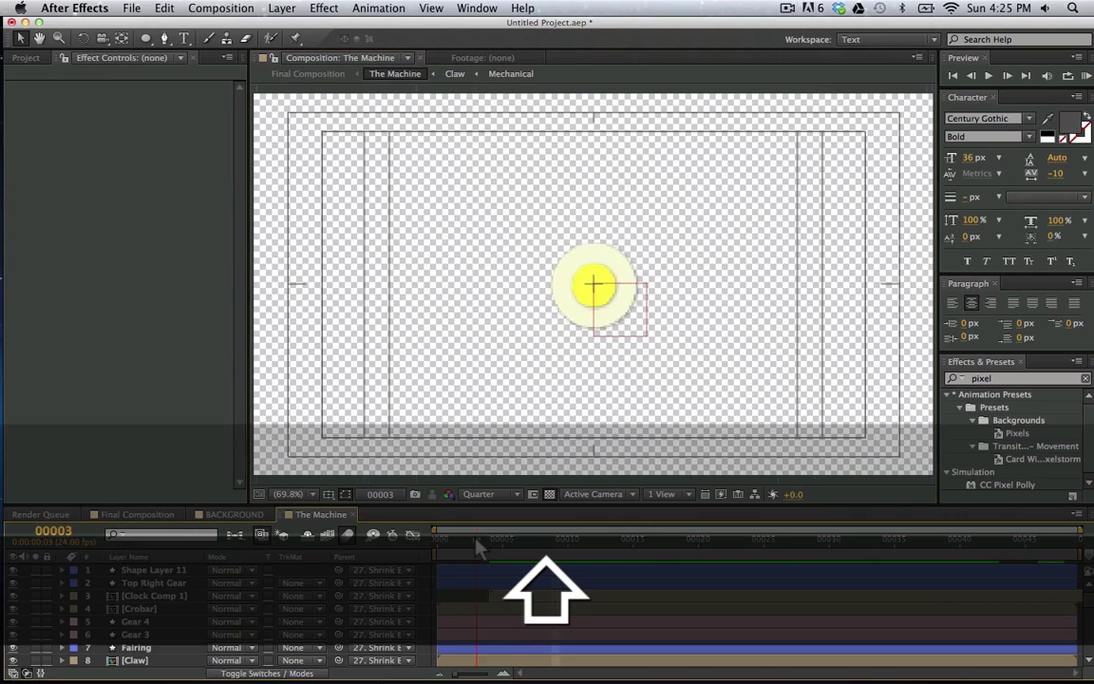
left_click_drag(476, 539, 659, 555)
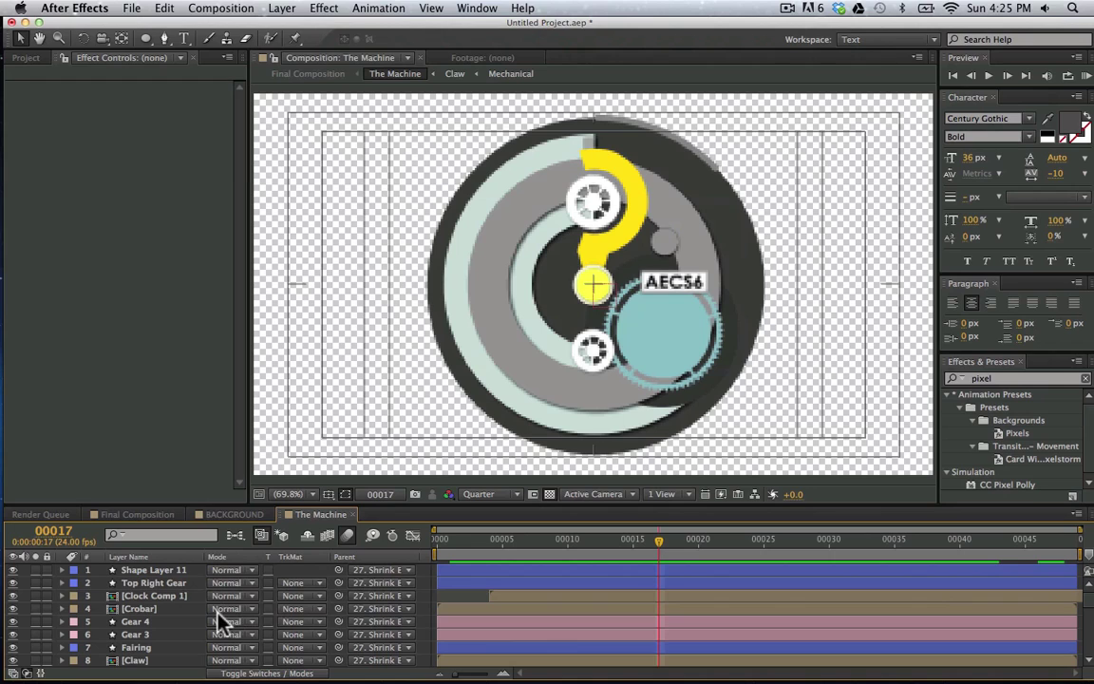
scroll(371, 646, "down", 10)
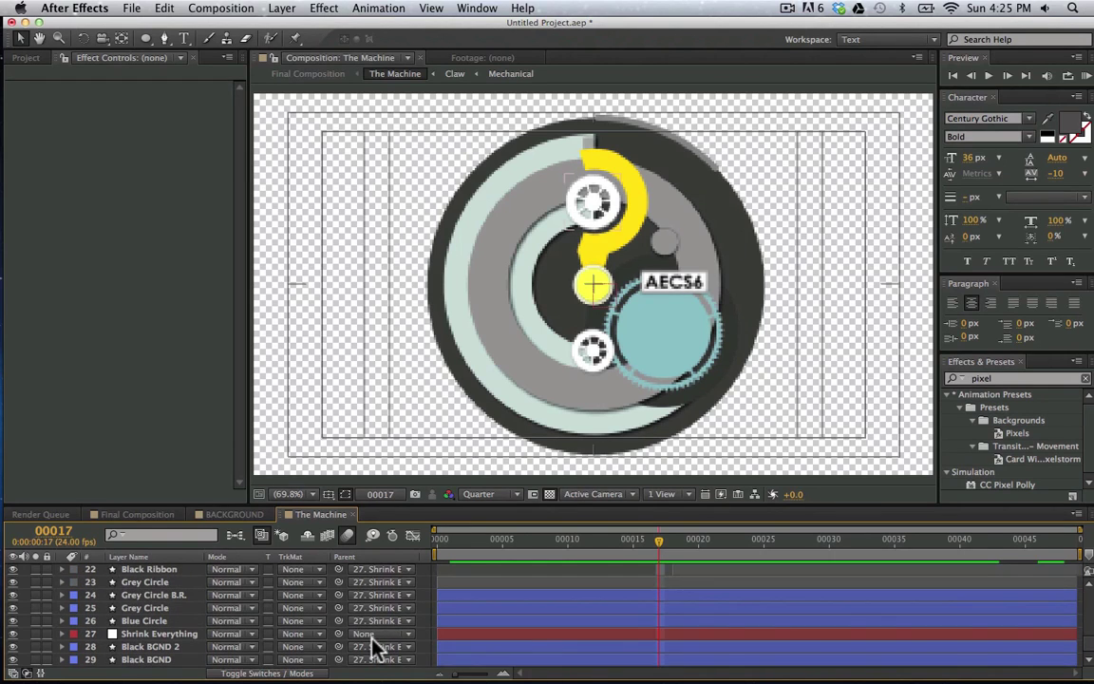
Reveal Shrink Everything's Scale, scrub and preview the shrink animation, then undo a stray change
left_click(156, 633)
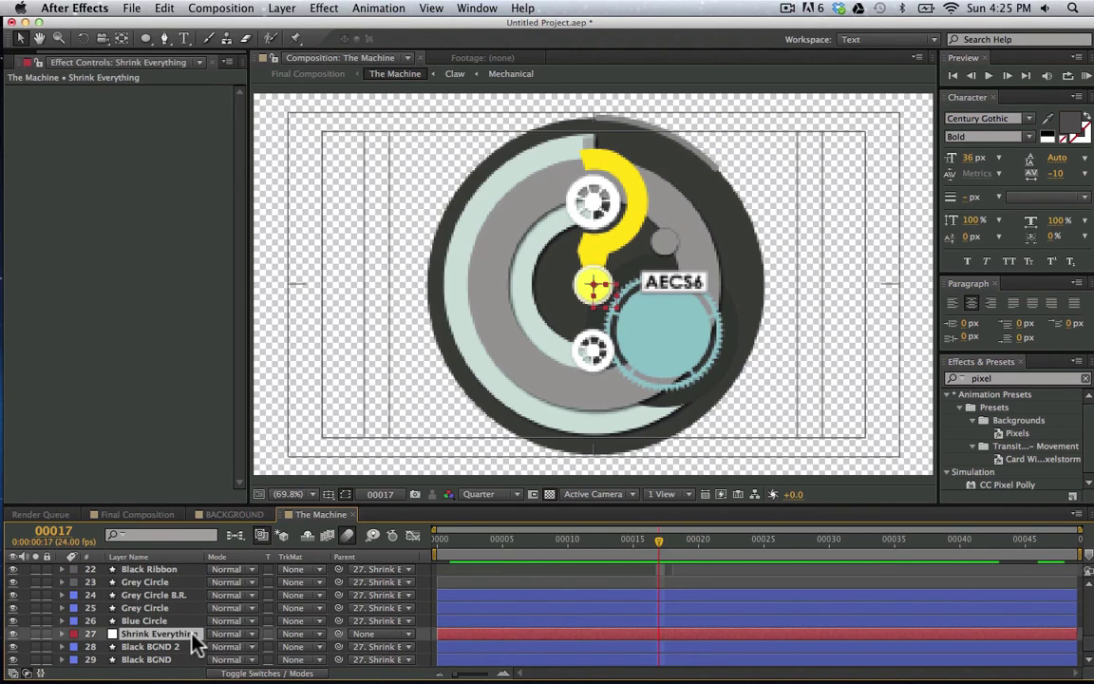
key("s")
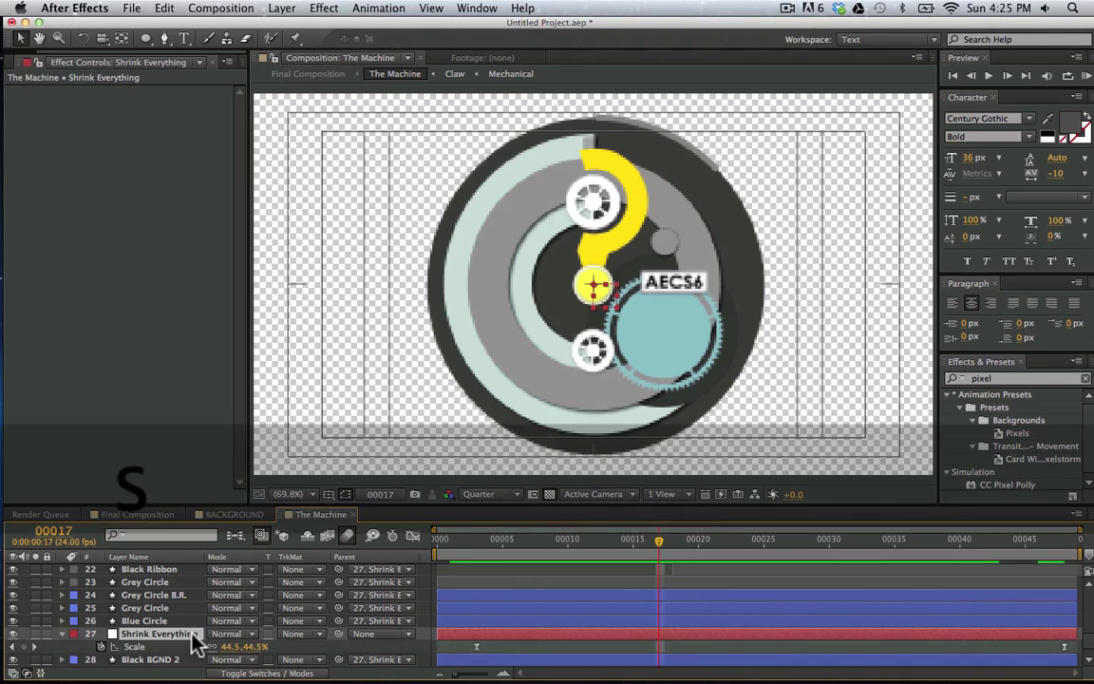
left_click(479, 541)
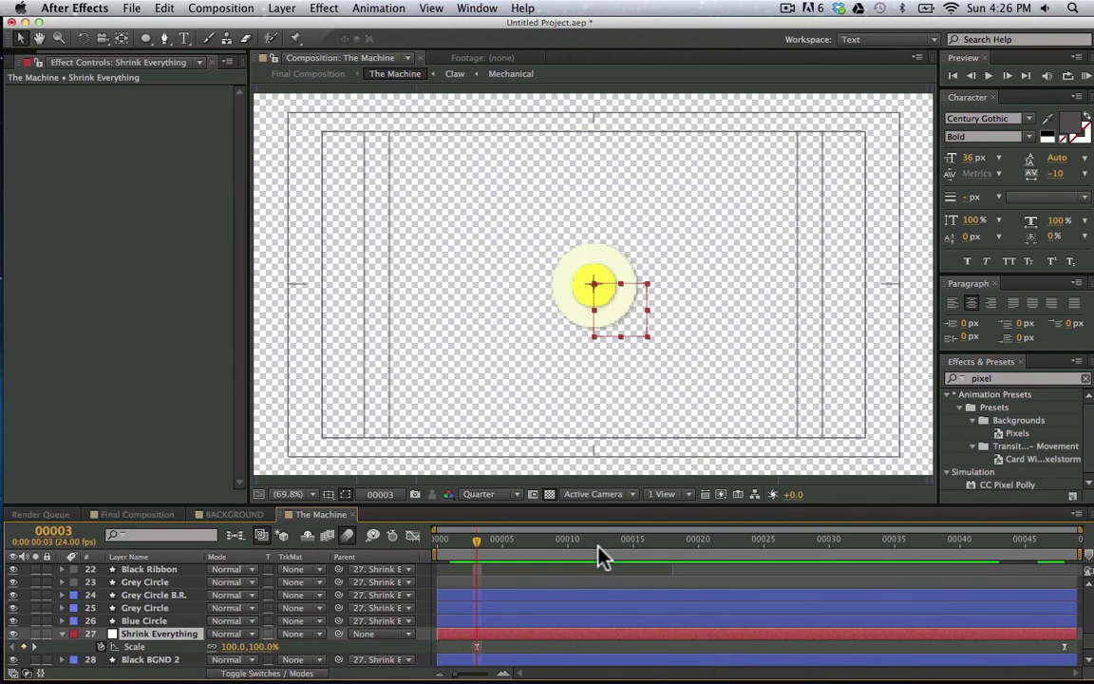
left_click_drag(598, 556, 542, 644)
key("y")
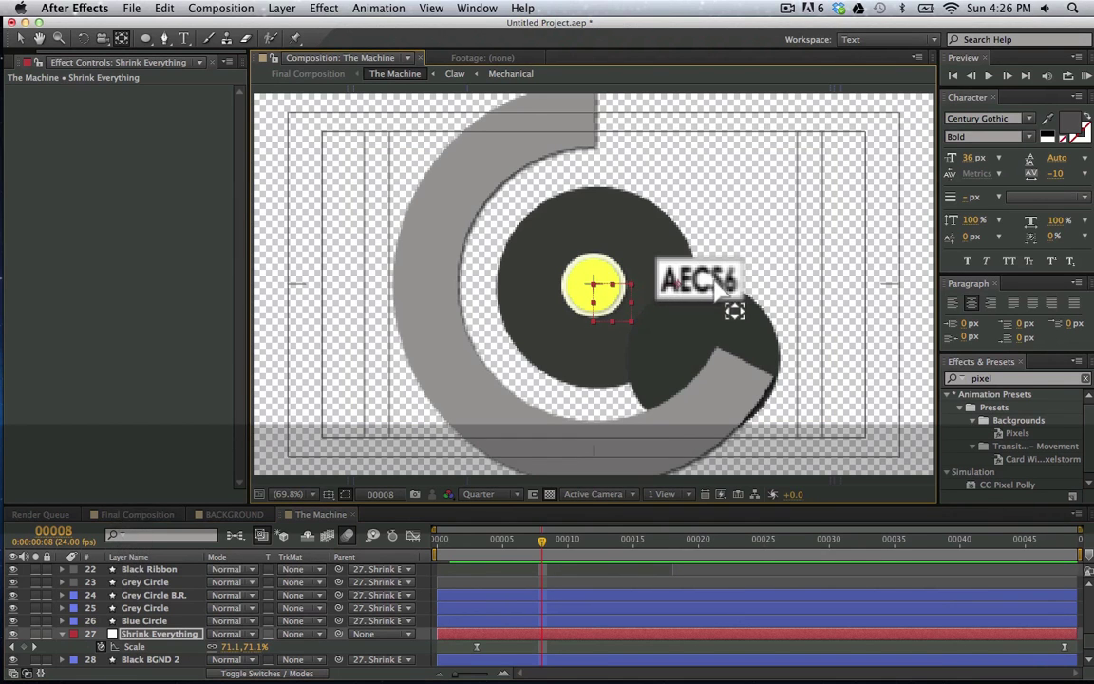
key("space")
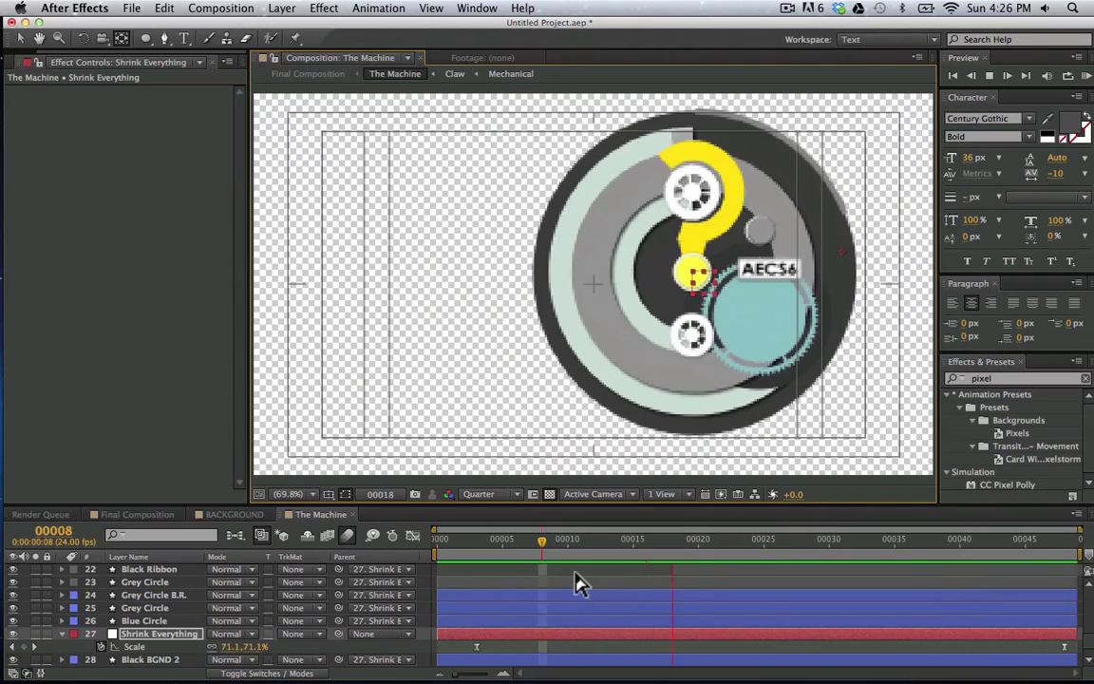
key("super+z")
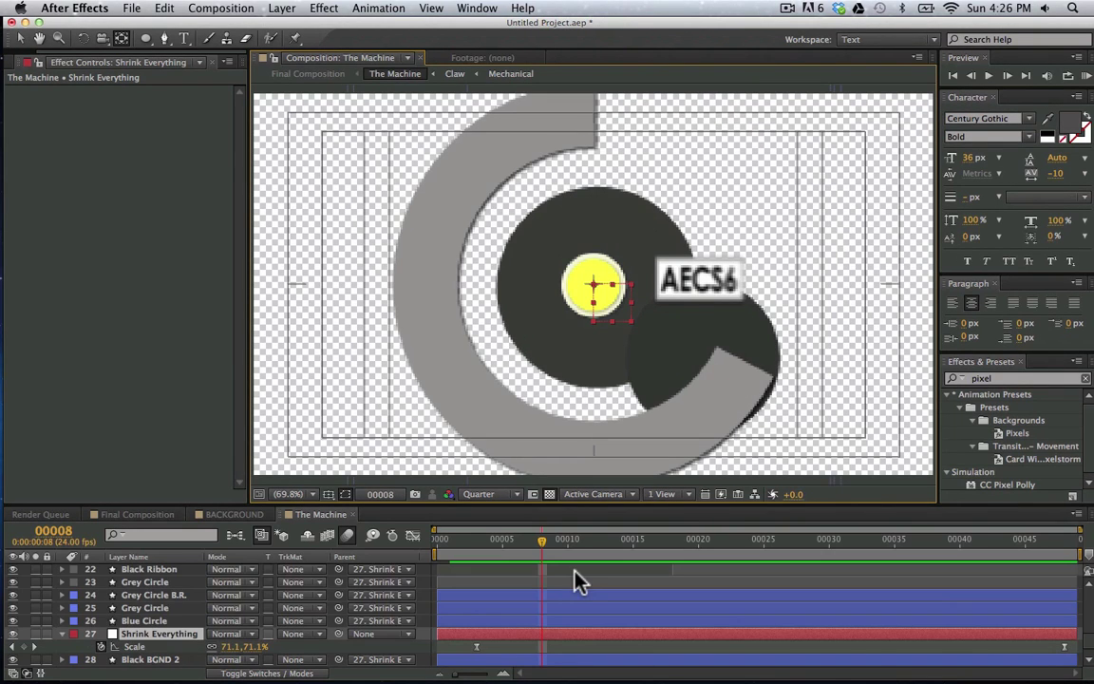
left_click_drag(543, 539, 654, 558)
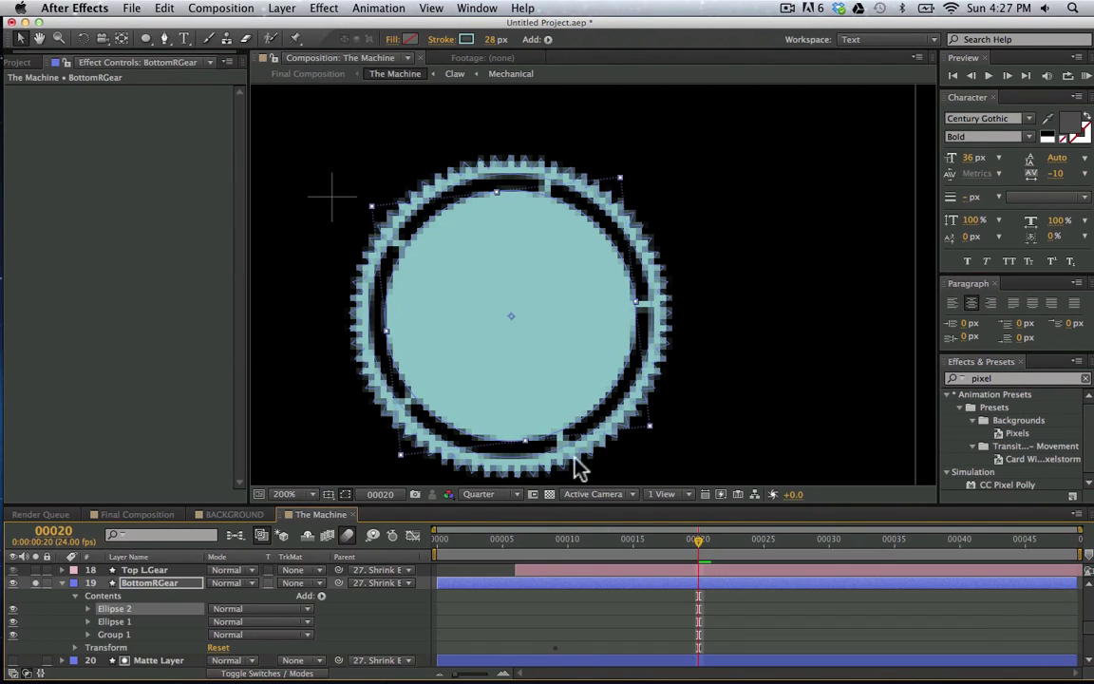
Fit the comp in the viewer and draw a new circle over the bottom-right gear
left_click(163, 572)
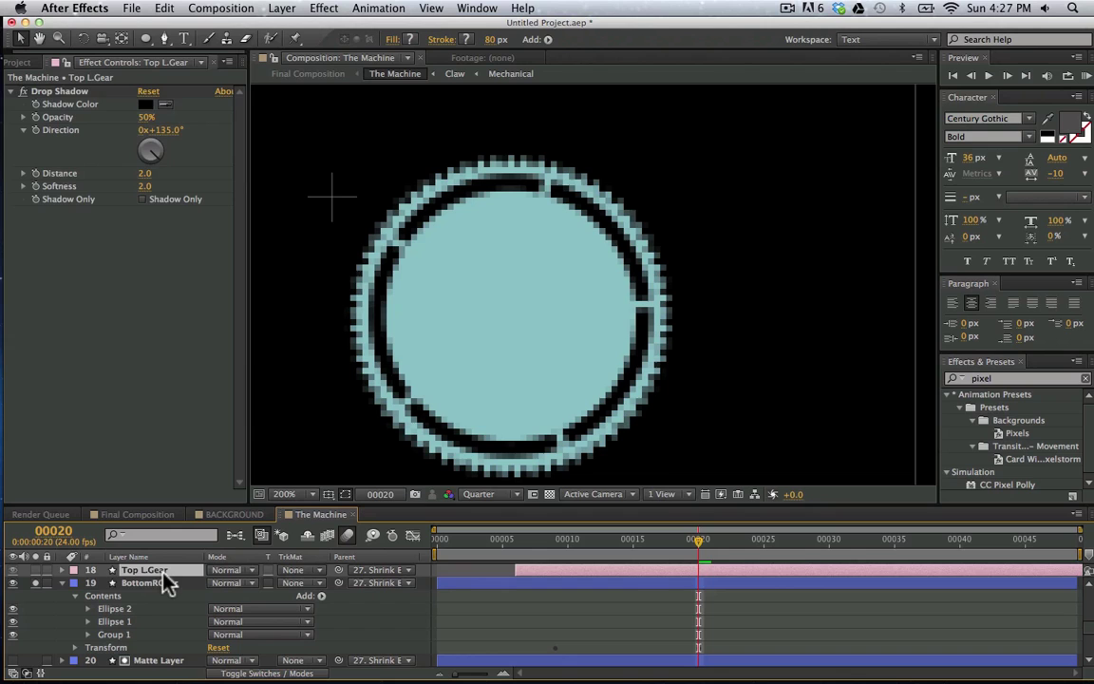
left_click(280, 583)
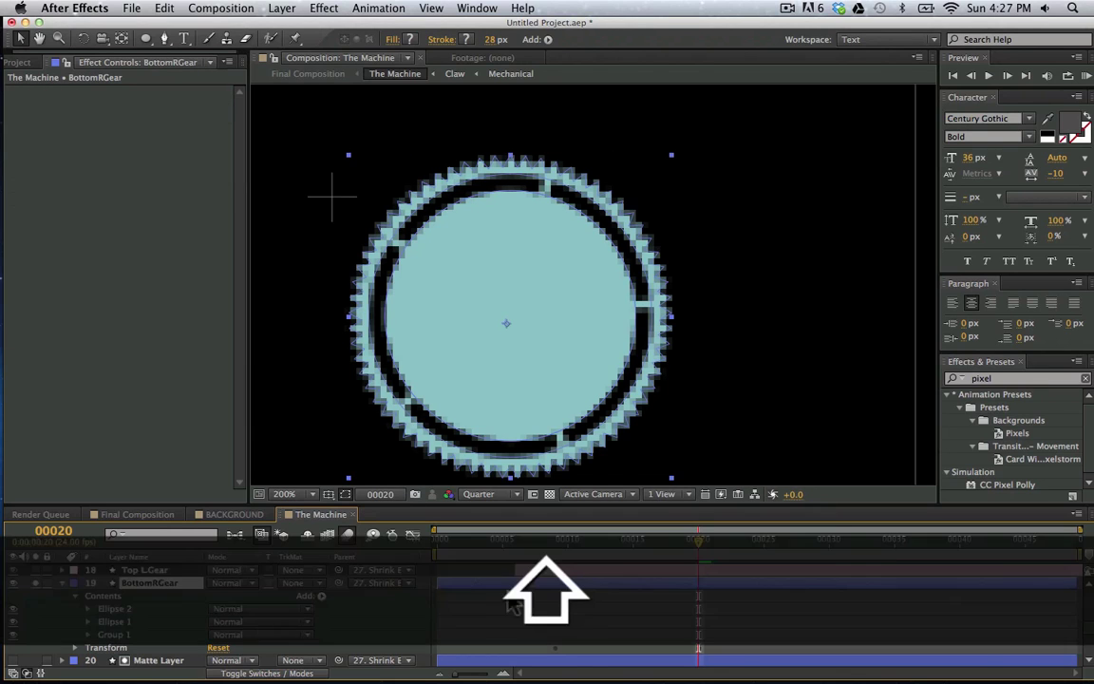
key("shift+slash")
left_click(336, 420)
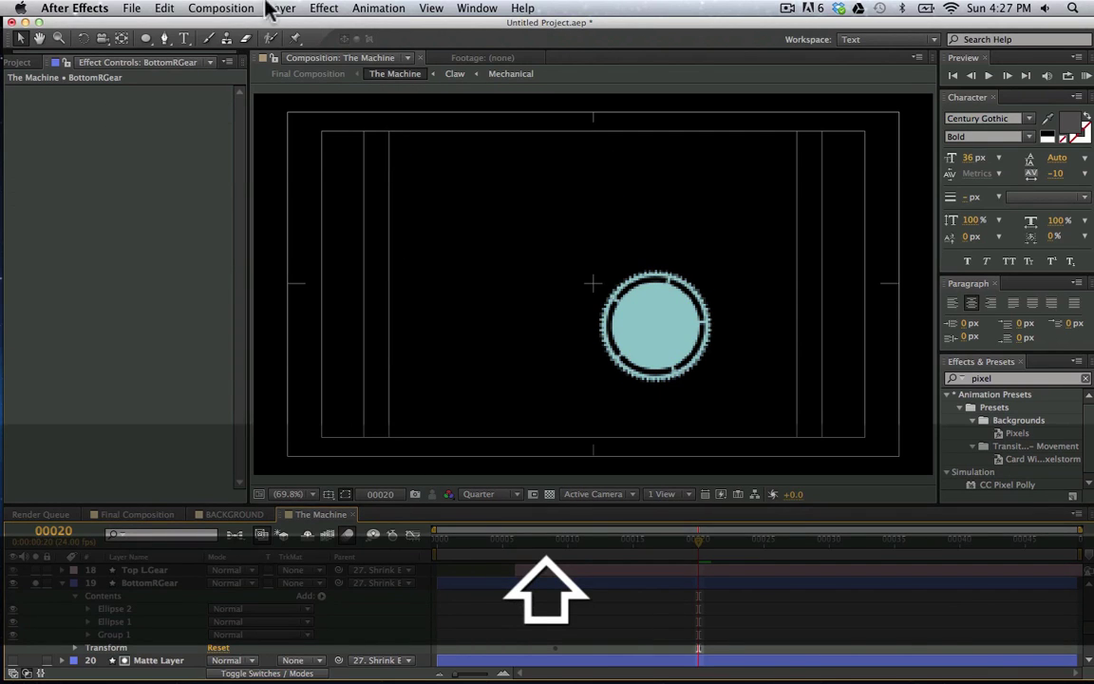
left_click(145, 38)
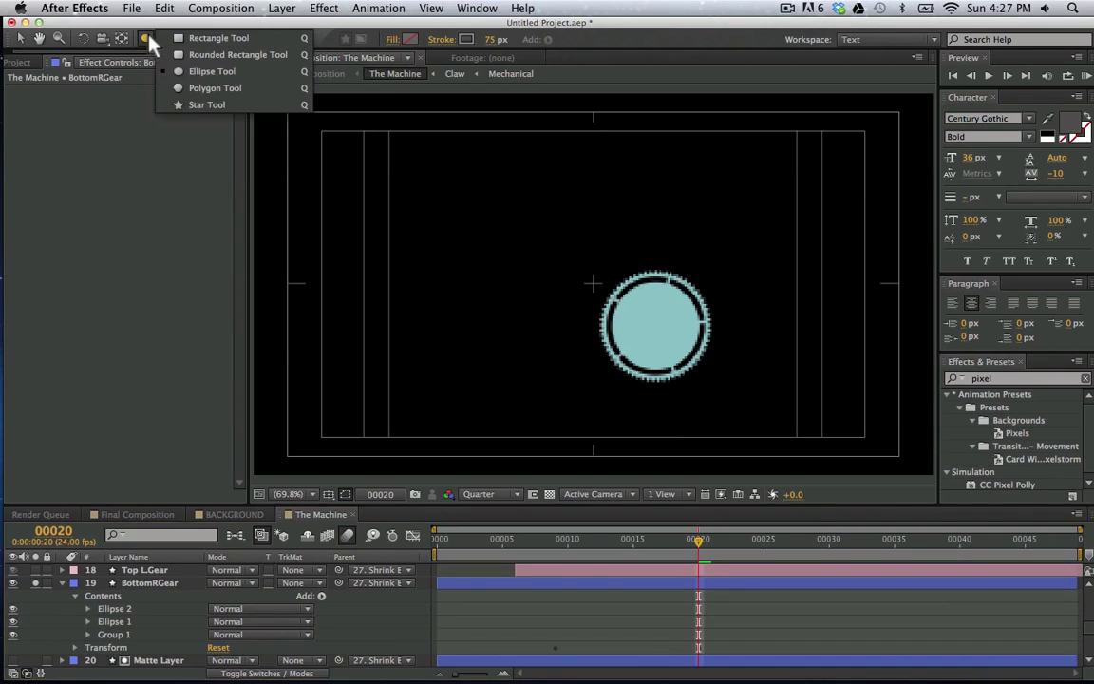
left_click(212, 72)
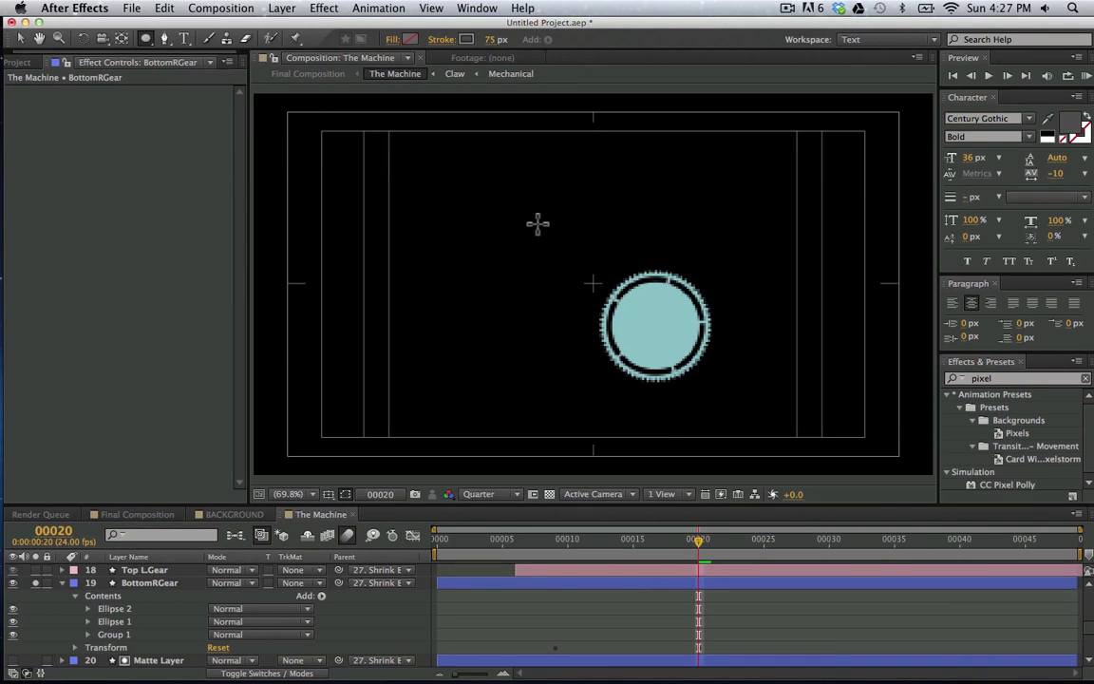
mouse_move(501, 211)
left_mouse_down()
mouse_move(622, 335)
mouse_move(669, 327)
left_mouse_up()
key("shift+space")
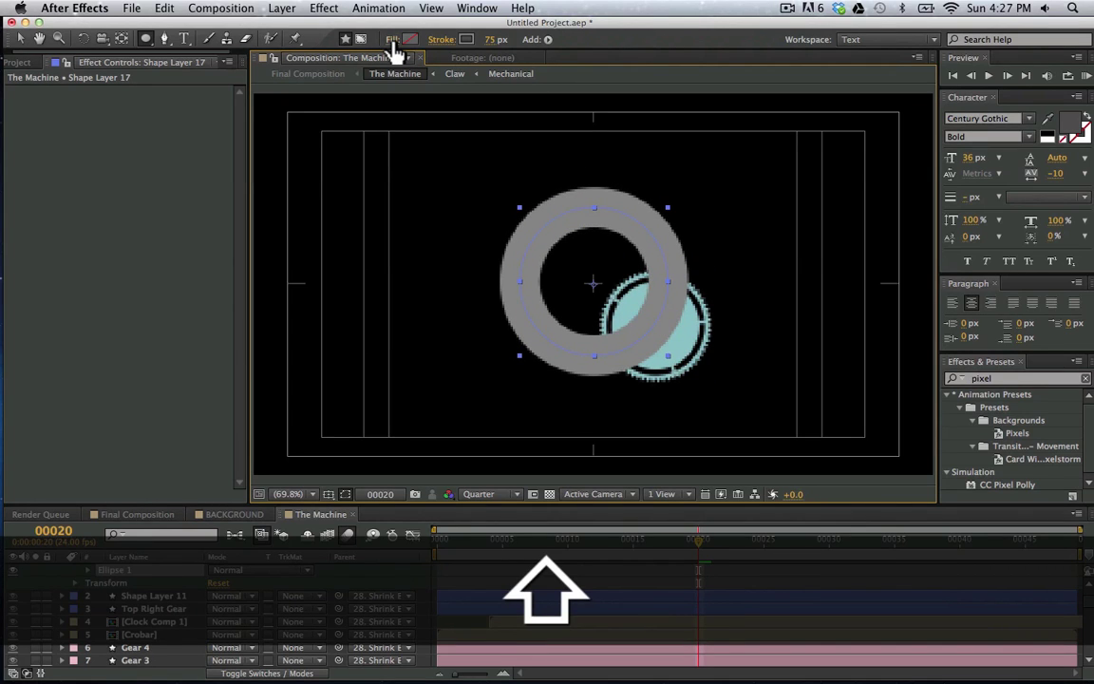
Give the circle a solid fill sampled from the gear's cyan and no stroke
left_click(392, 42)
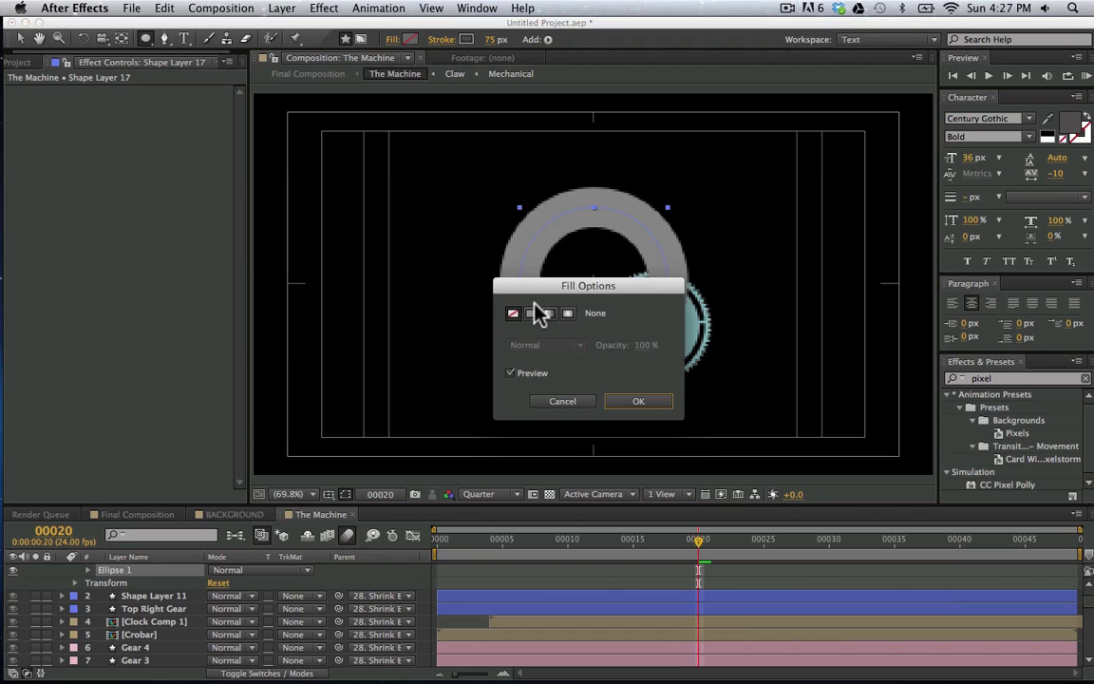
left_click(532, 315)
key("Return")
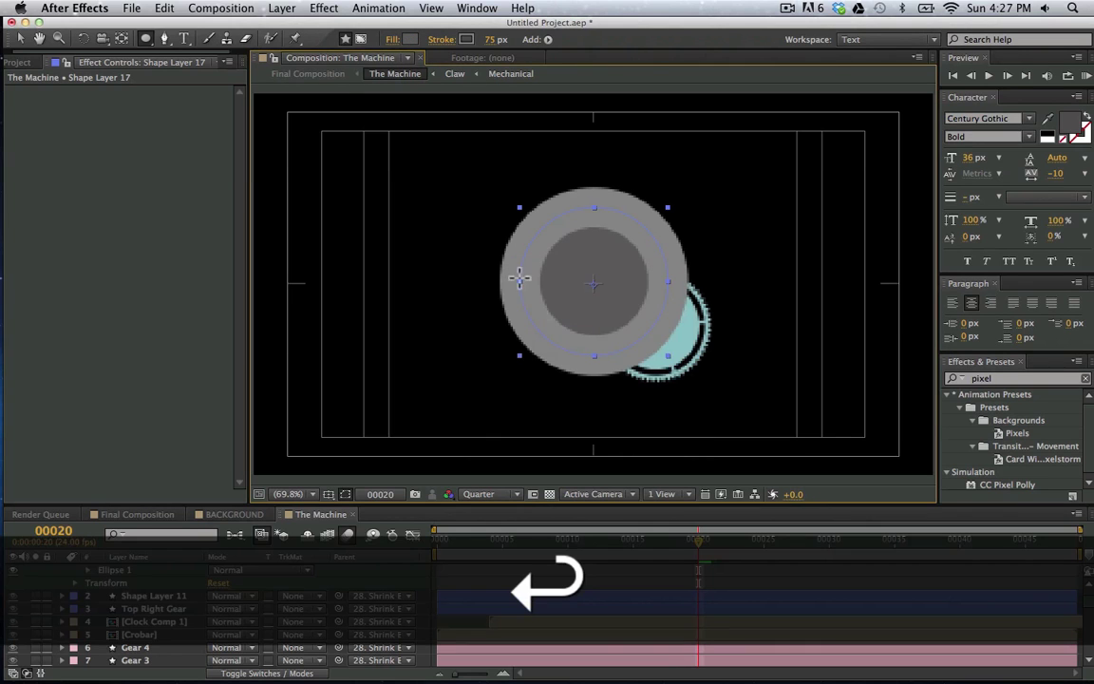
left_click(444, 41)
left_click(514, 314)
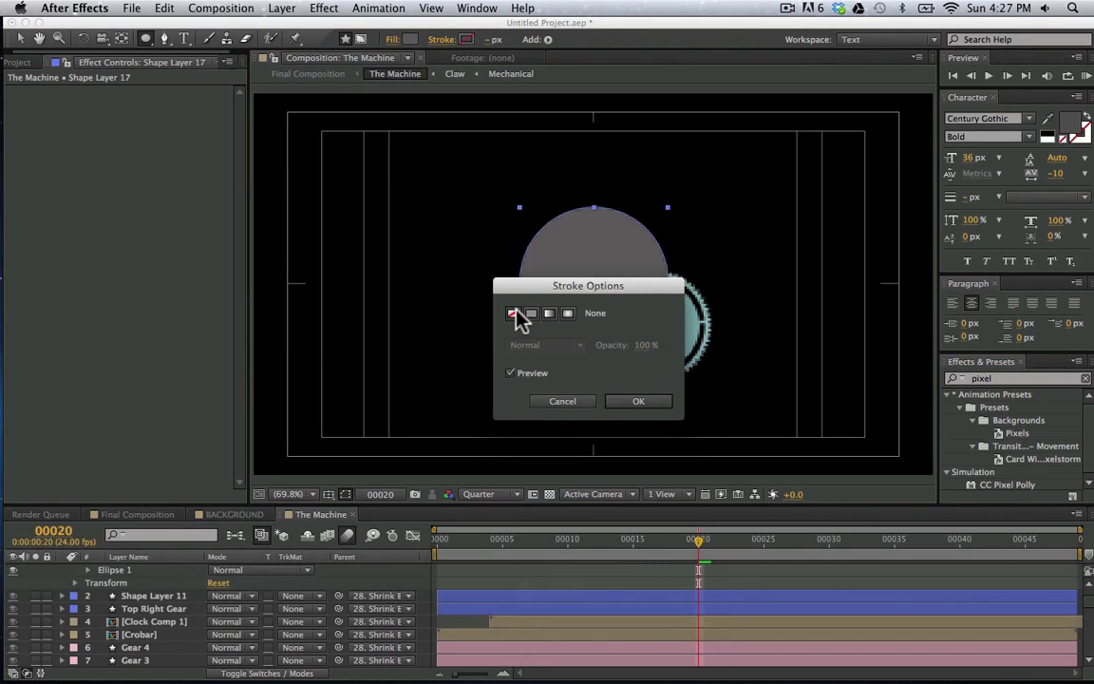
key("Return")
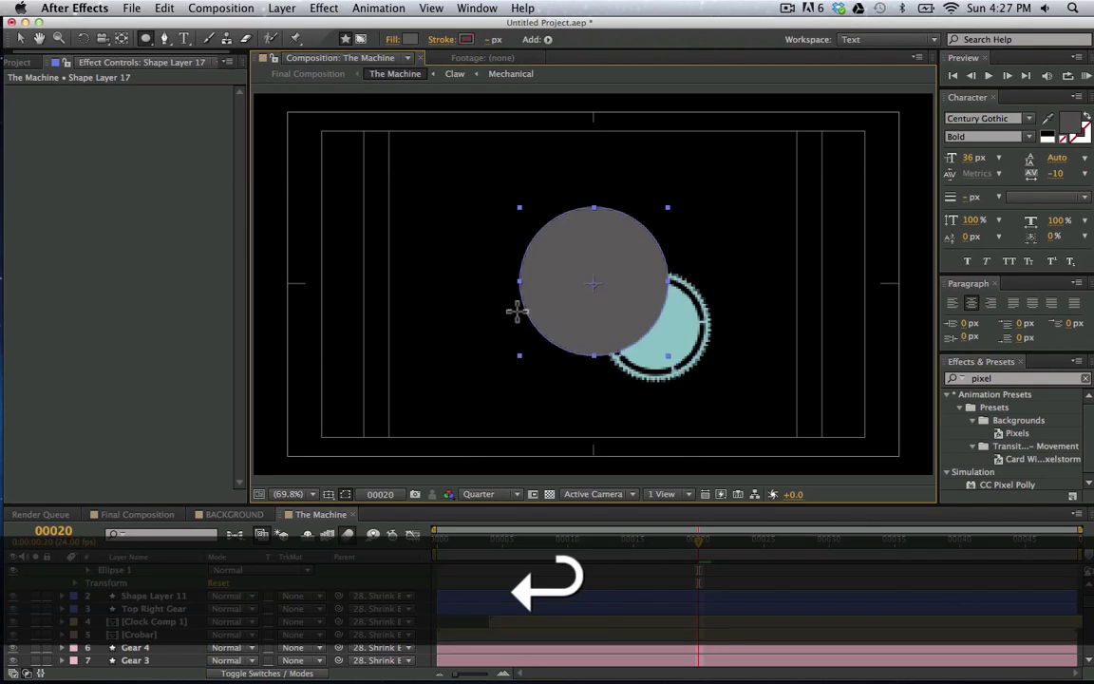
left_click(410, 40)
left_click(995, 326)
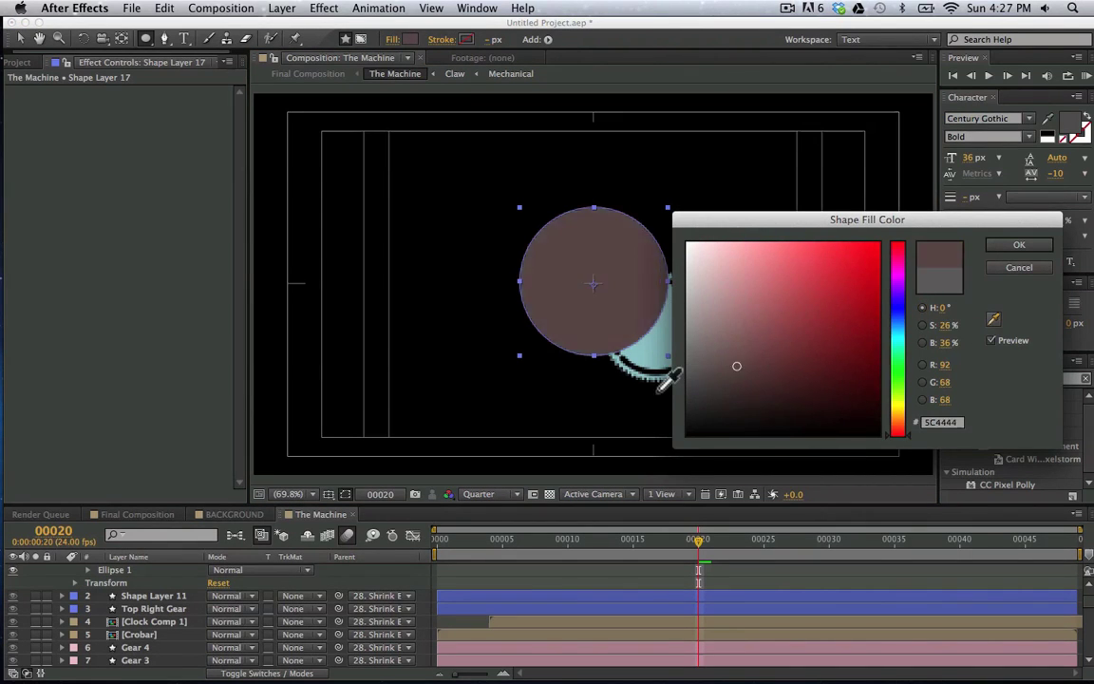
left_click(665, 332)
key("Return")
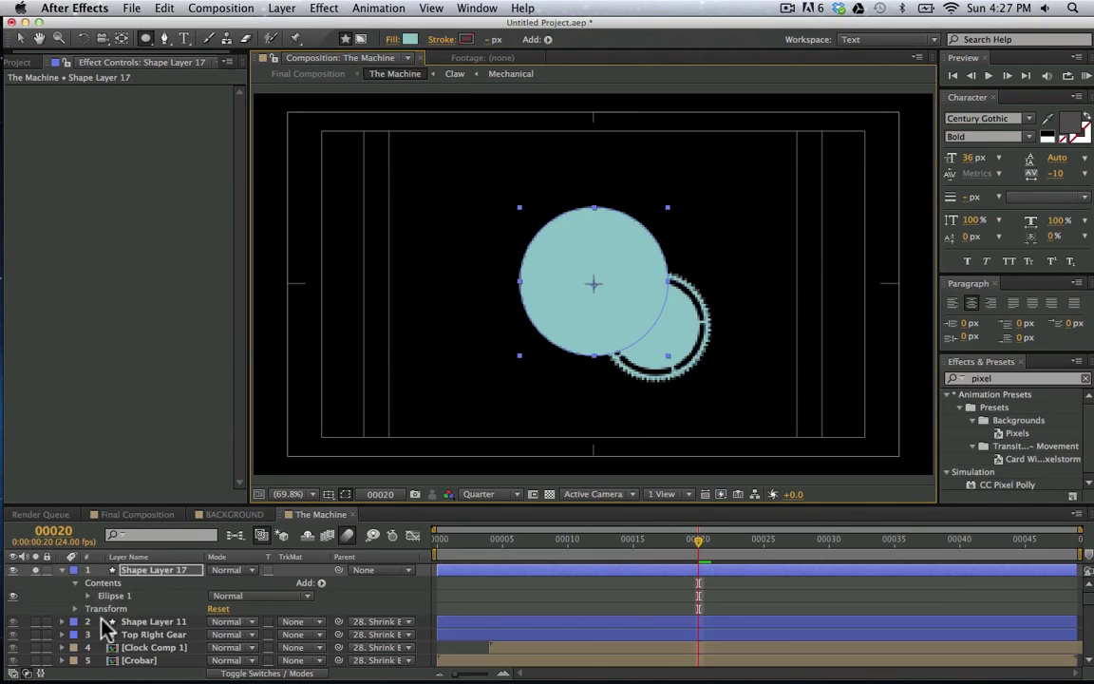
Draw a star shape in Shape Layer 17 over the cyan circle
left_click(131, 583)
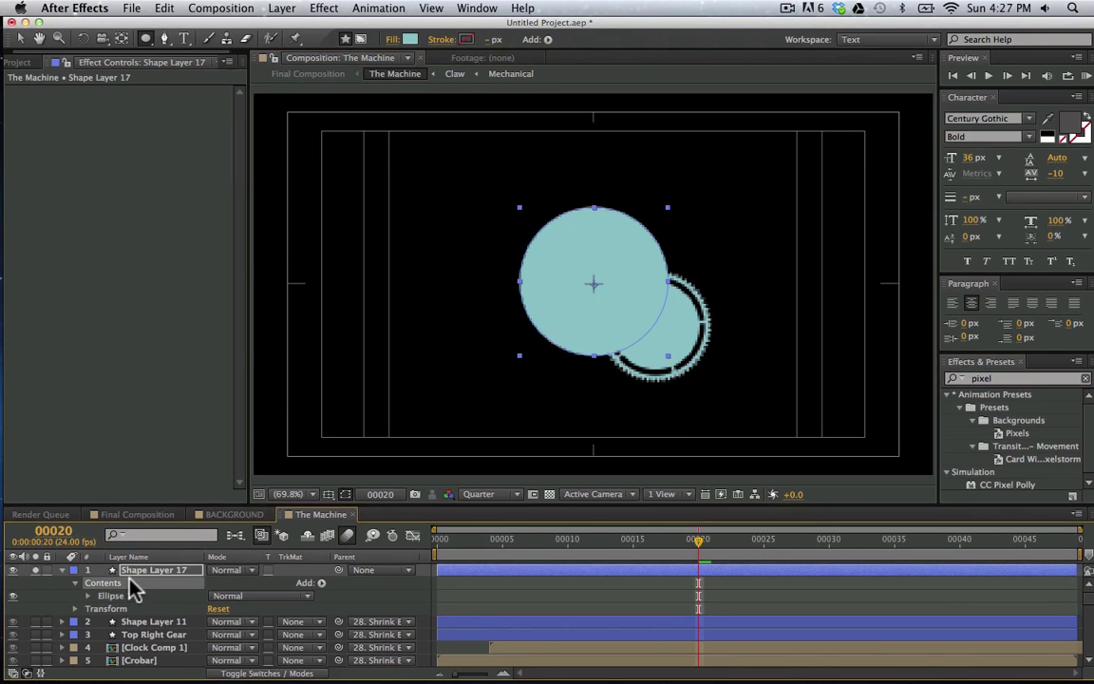
left_click(163, 579)
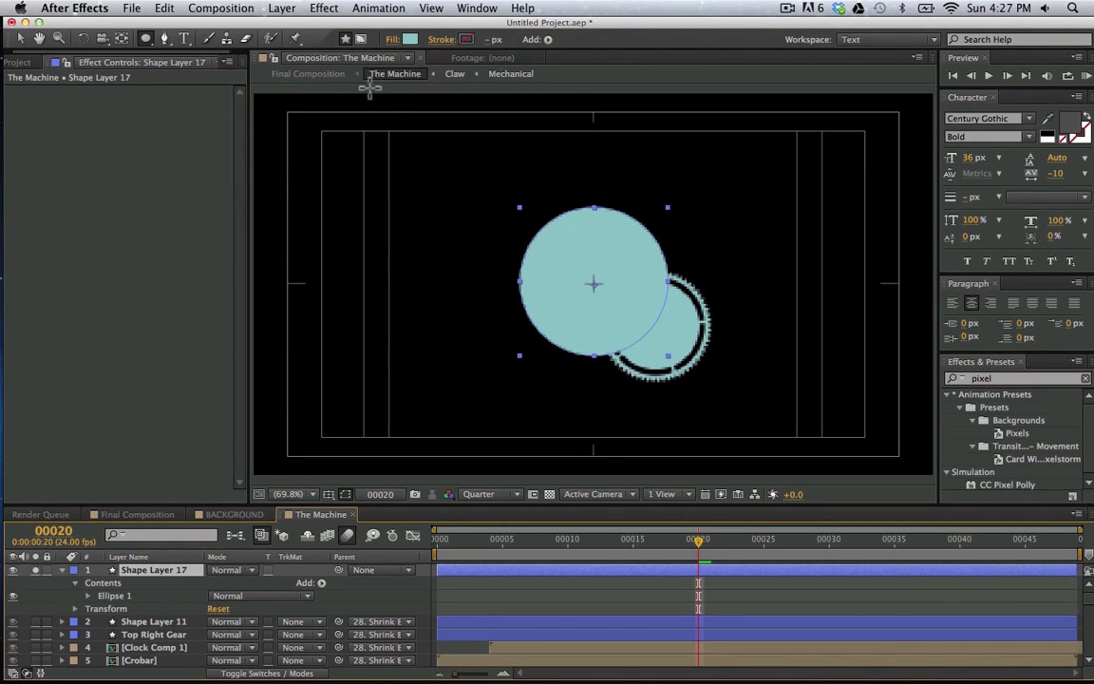
key("q")
key("q")
mouse_move(520, 200)
left_mouse_down()
mouse_move(672, 356)
mouse_move(641, 366)
left_mouse_up()
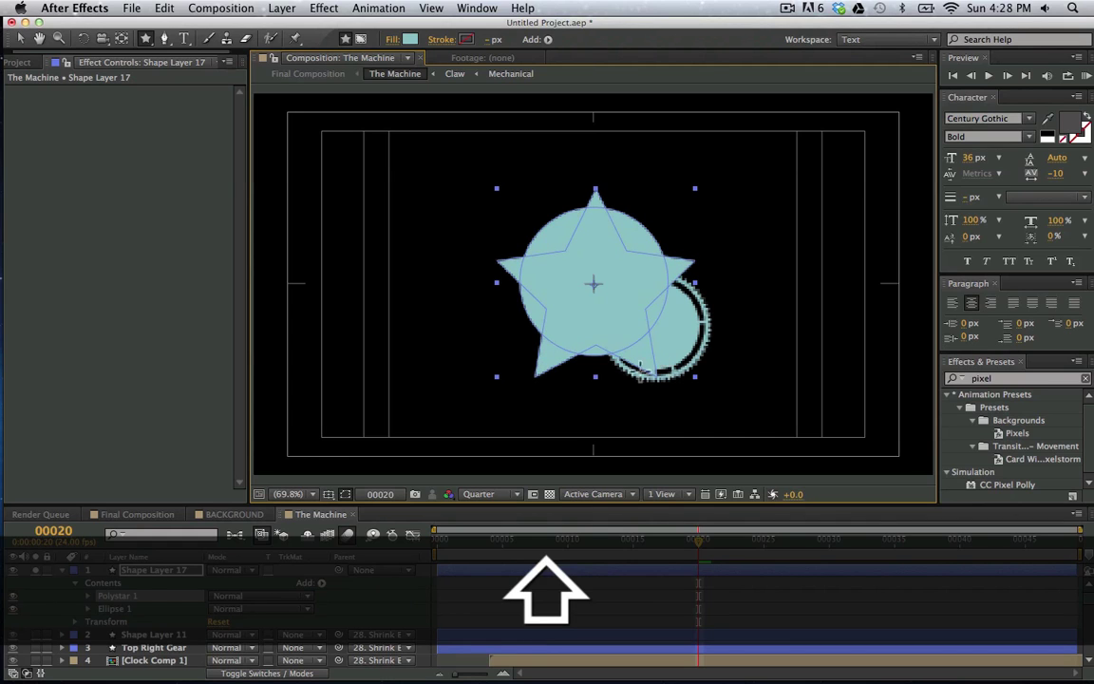
Give Polystar Path 1 66 points and an inner radius of 180.1 for gear teeth
left_click(88, 597)
left_click(100, 609)
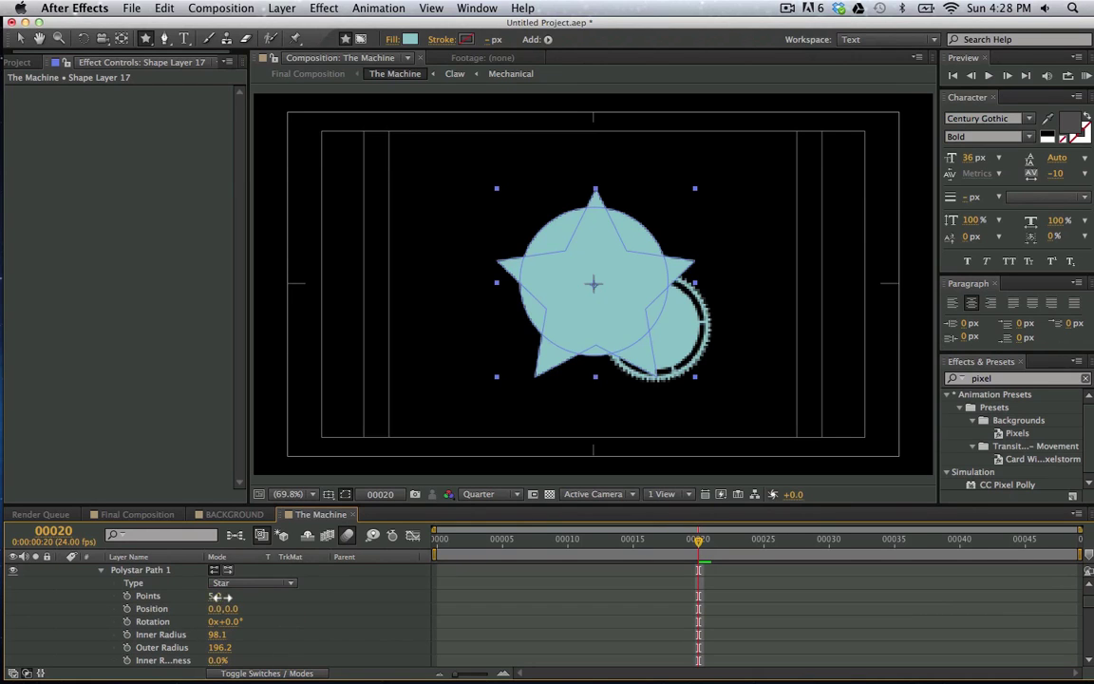
left_click_drag(215, 595, 265, 599)
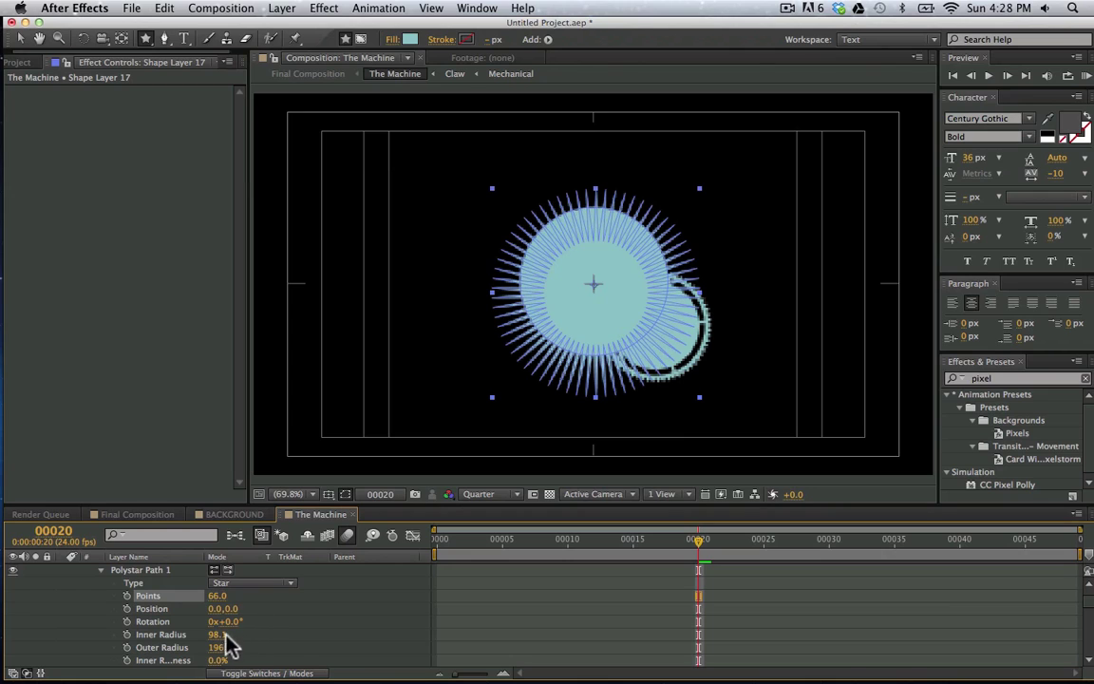
left_click_drag(218, 634, 288, 650)
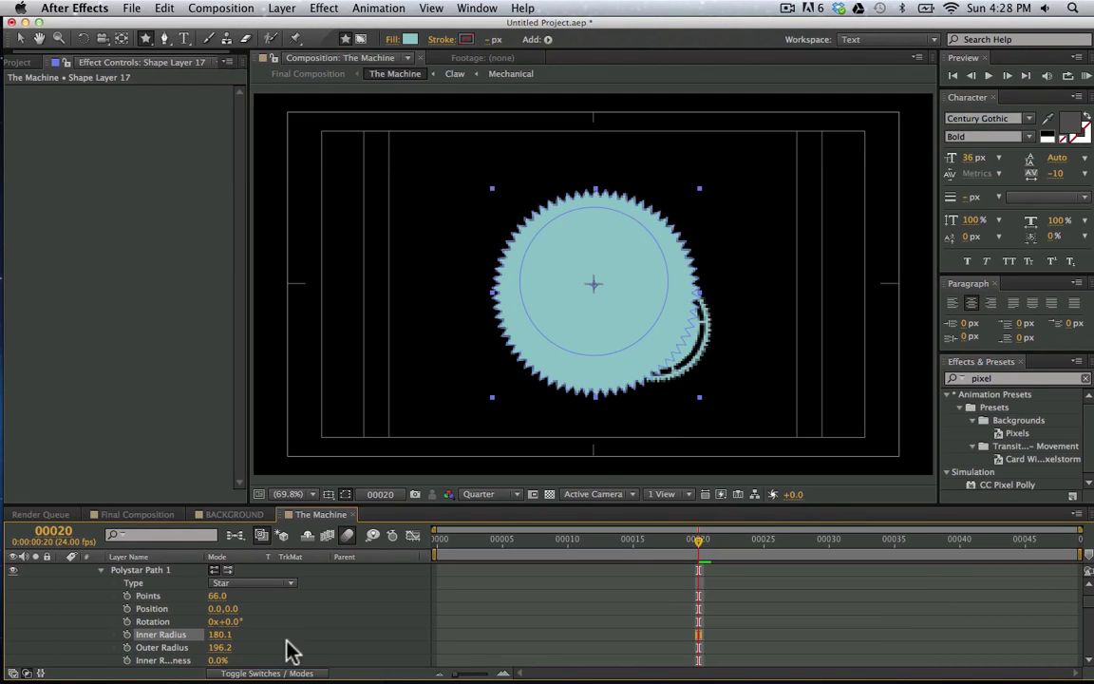
Return to the Selection tool, collapse Polystar 1, and select Shape Layer 17
key("v")
left_click(782, 636)
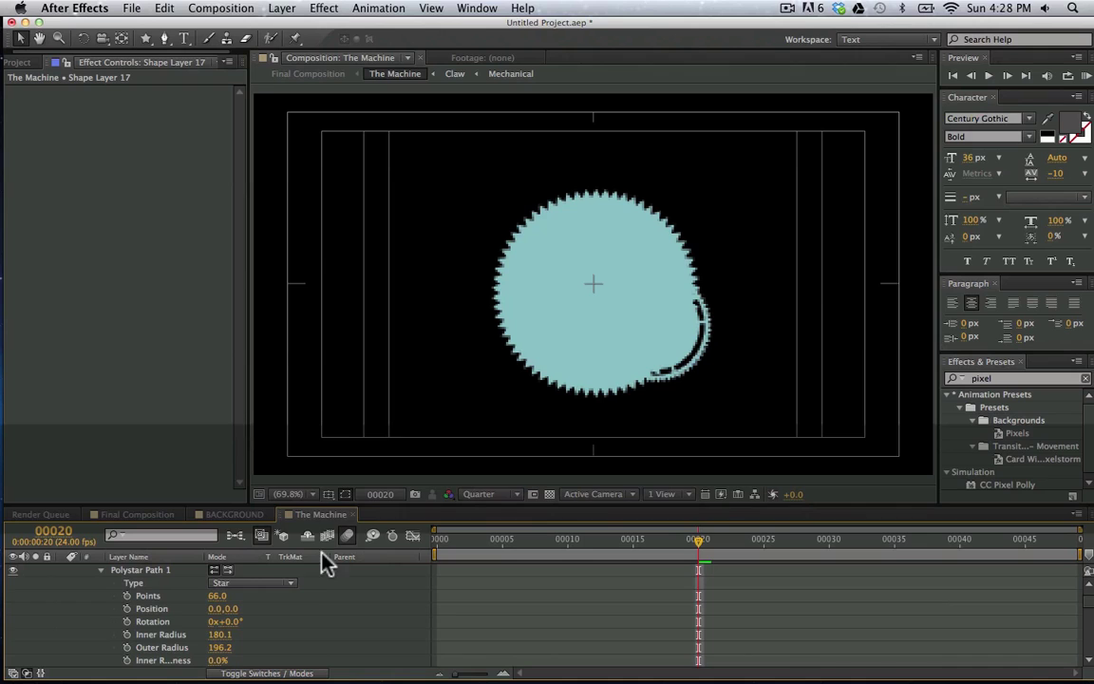
left_click(147, 610)
scroll(148, 613, "up", 2)
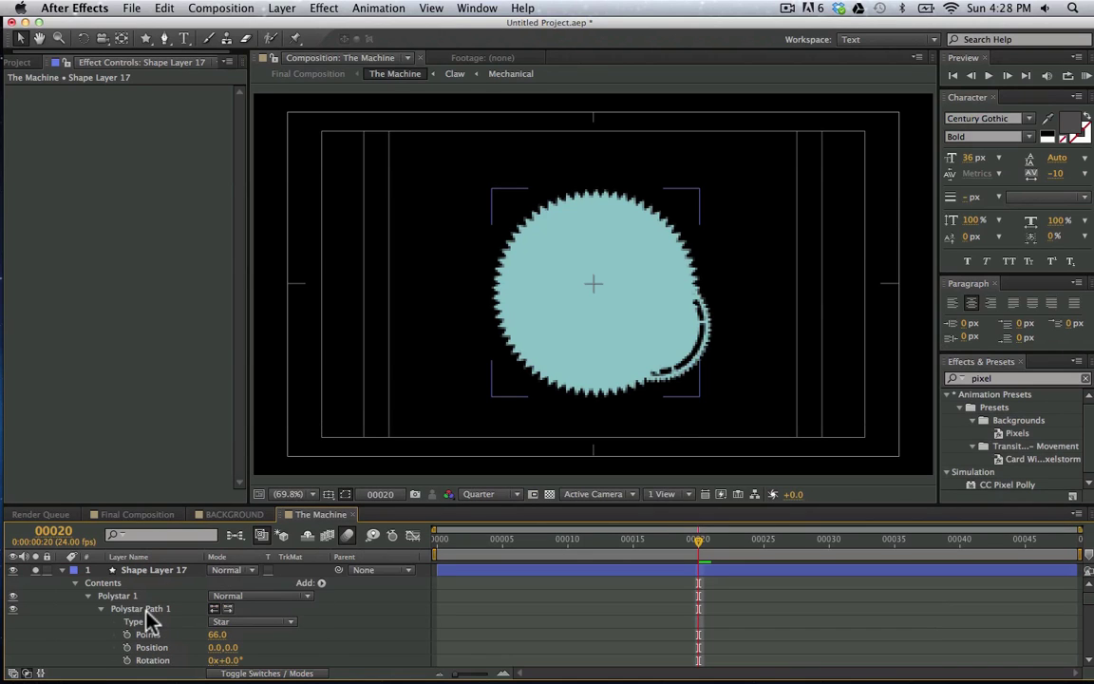
left_click(88, 596)
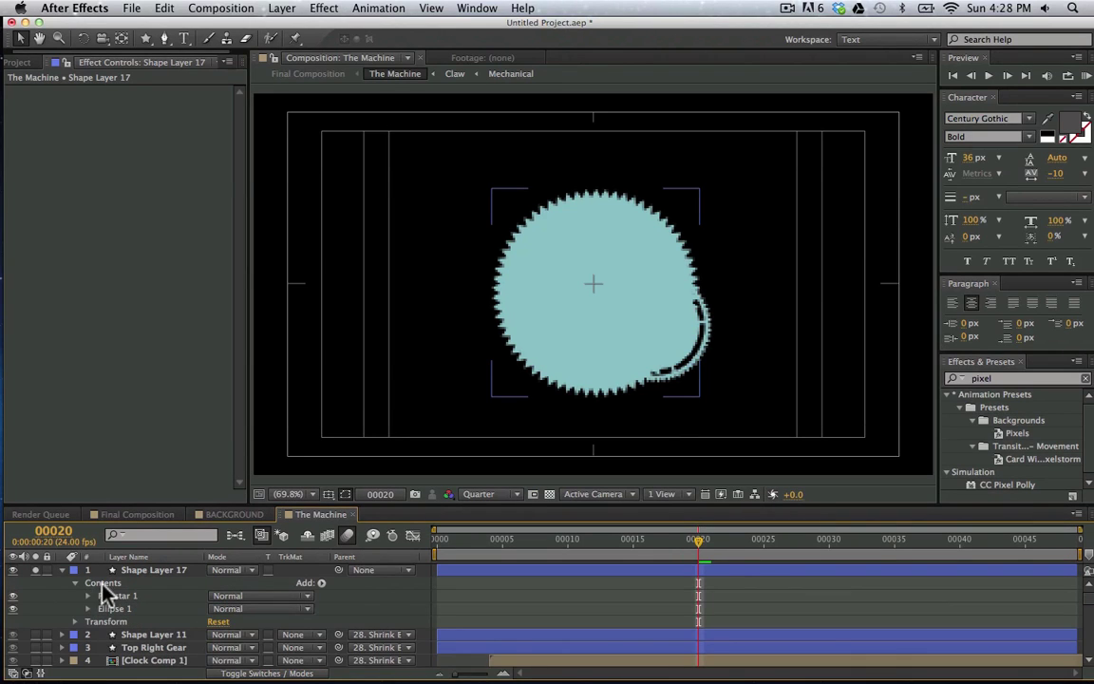
left_click(145, 571)
key("Return")
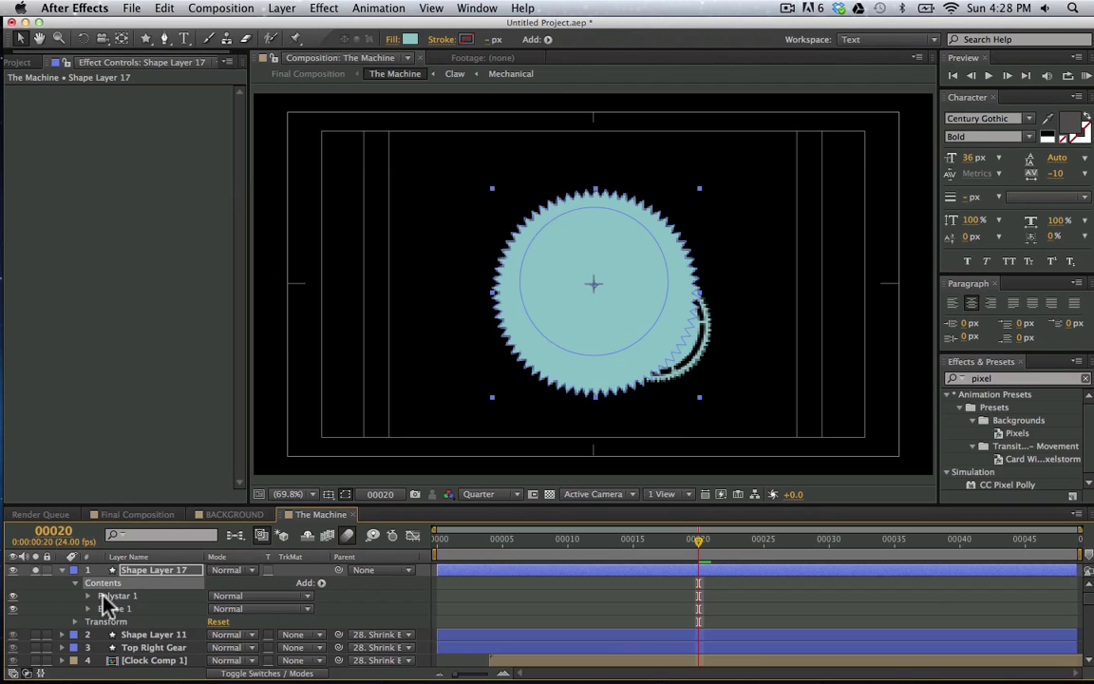
Nudge the Polystar 1 gear with the arrow keys to align it
left_click(104, 609)
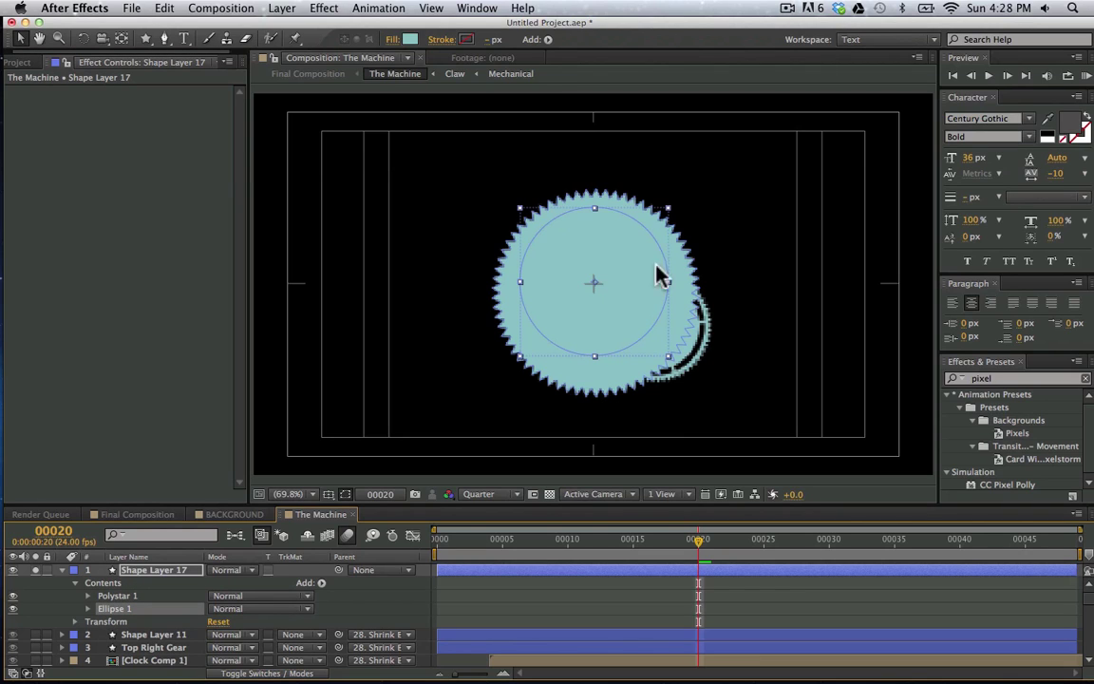
left_click(134, 590)
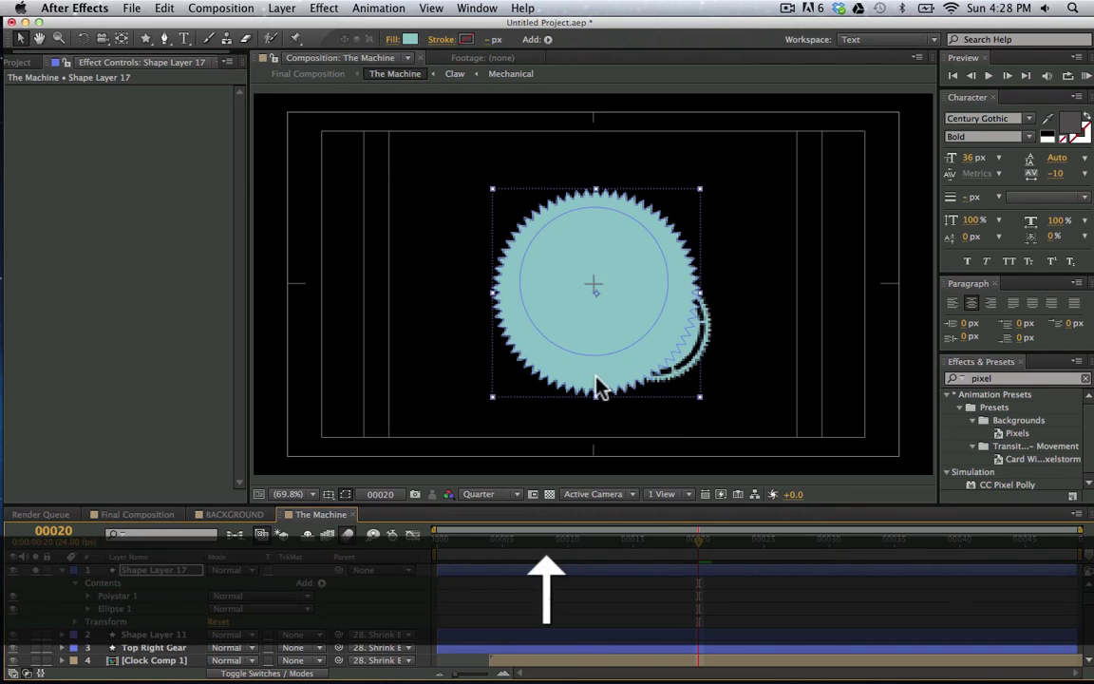
key("Up")
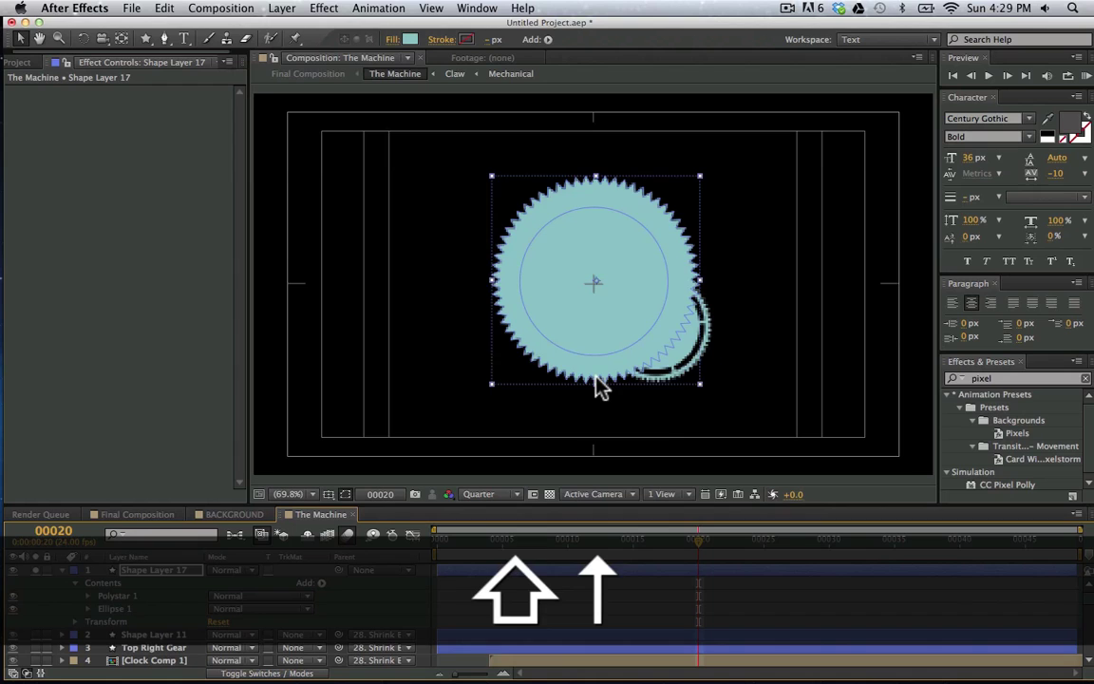
key("Down")
key("Right")
key("Left")
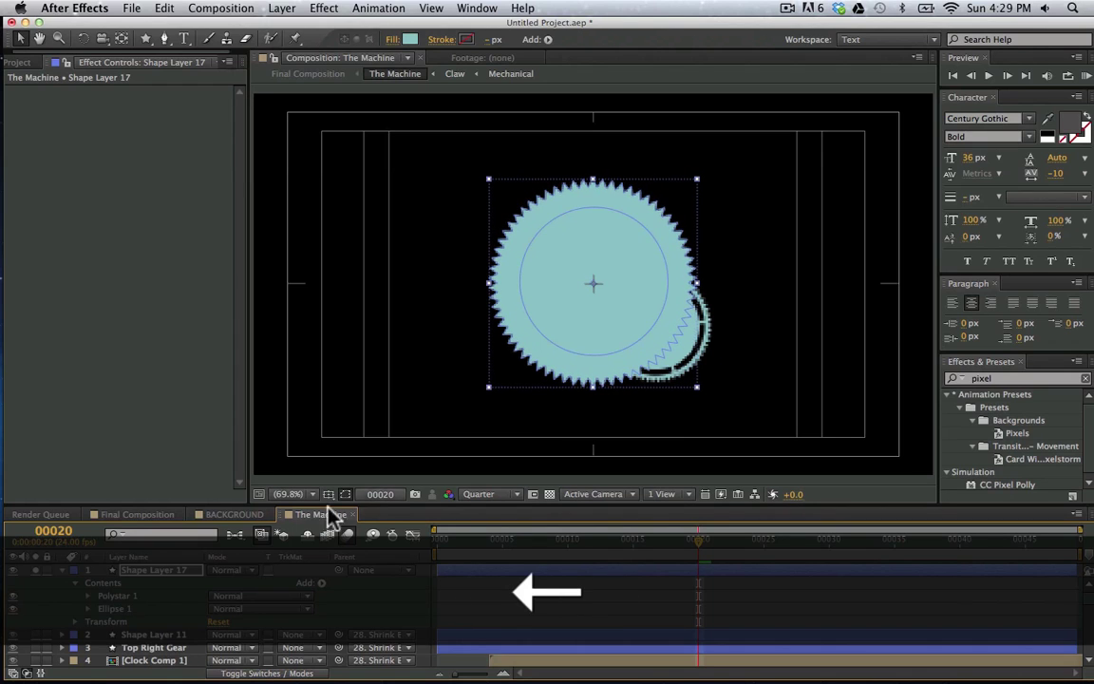
Nudge Ellipse 1 down and left so the circle centres under the gear
left_click(111, 608)
key("Down")
key("Left")
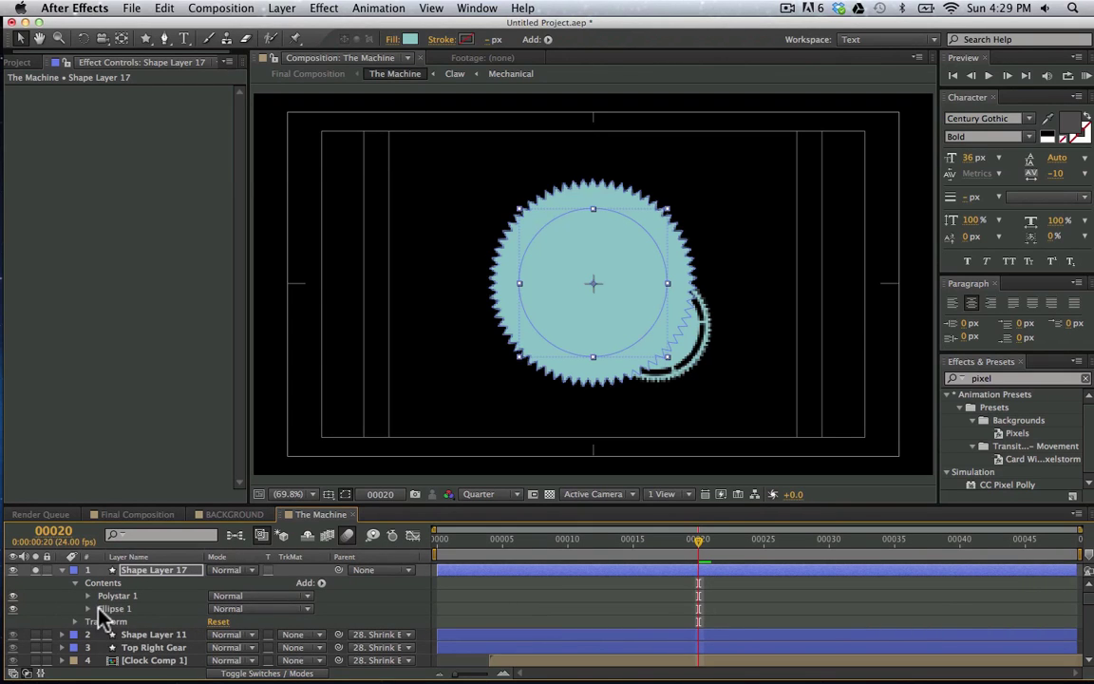
left_click(112, 608)
left_click(111, 583)
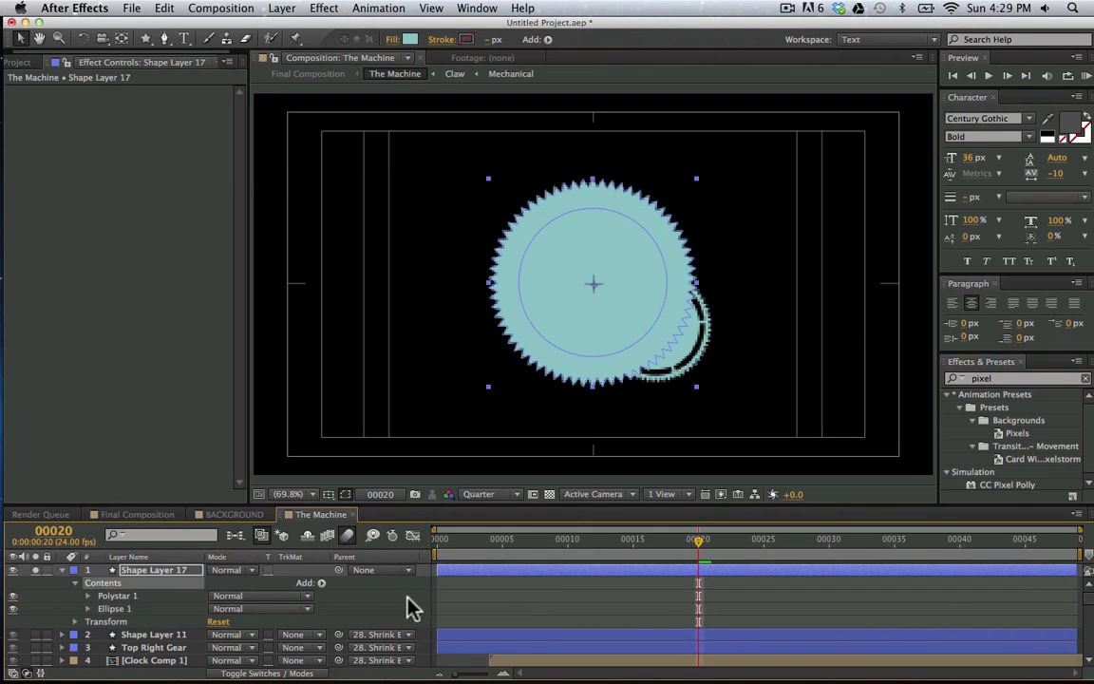
Add an empty Group 1 and move Polystar 1 and Ellipse 1 into it
left_click(320, 584)
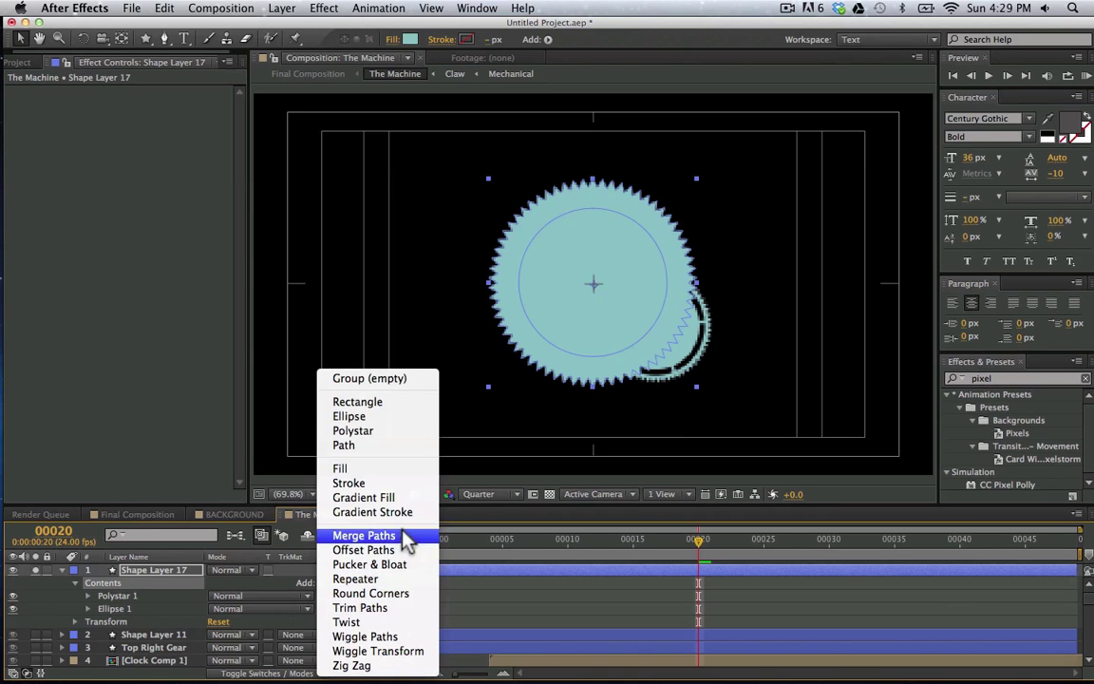
left_click(390, 379)
left_click(131, 597)
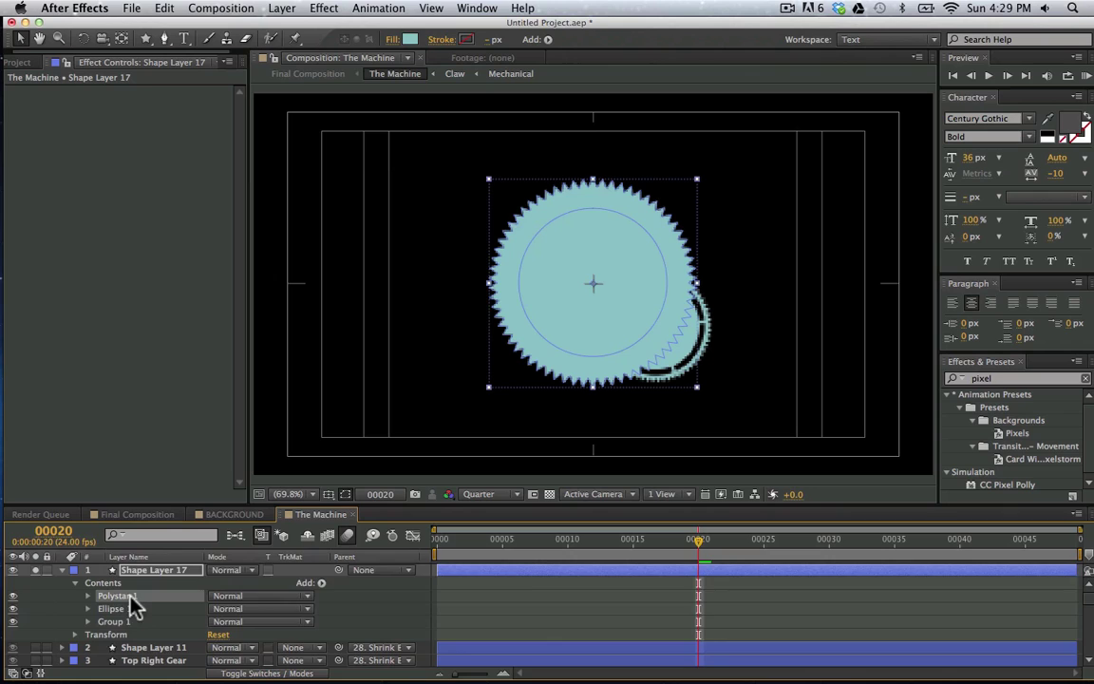
key("shift")
left_click_drag(131, 635, 127, 634)
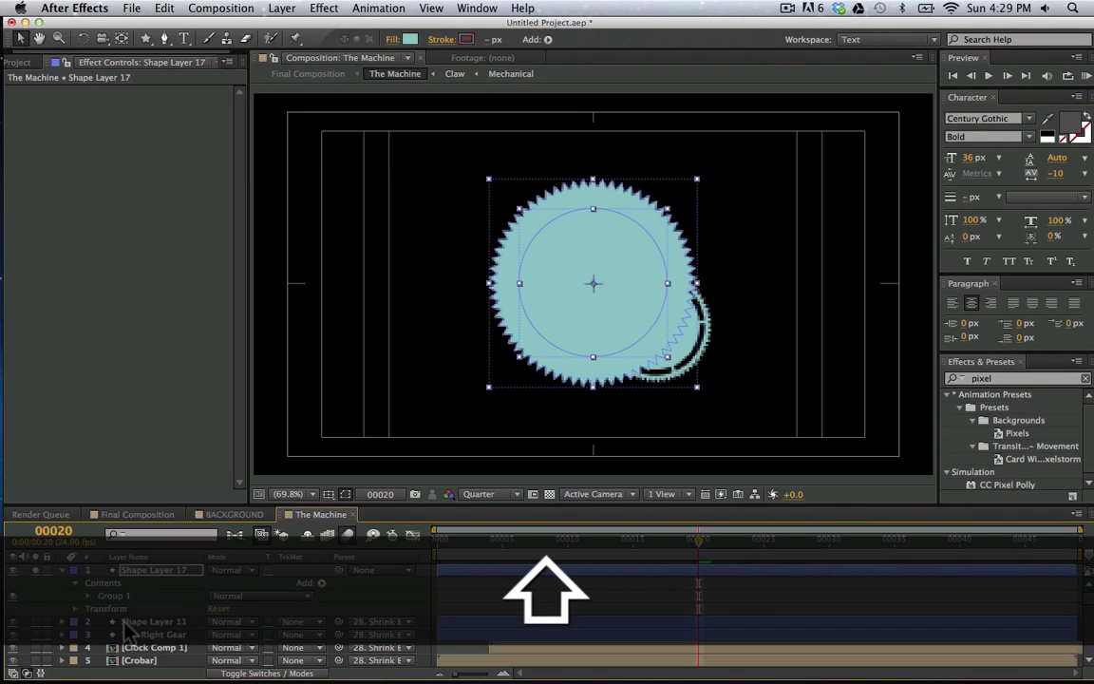
left_click(120, 599)
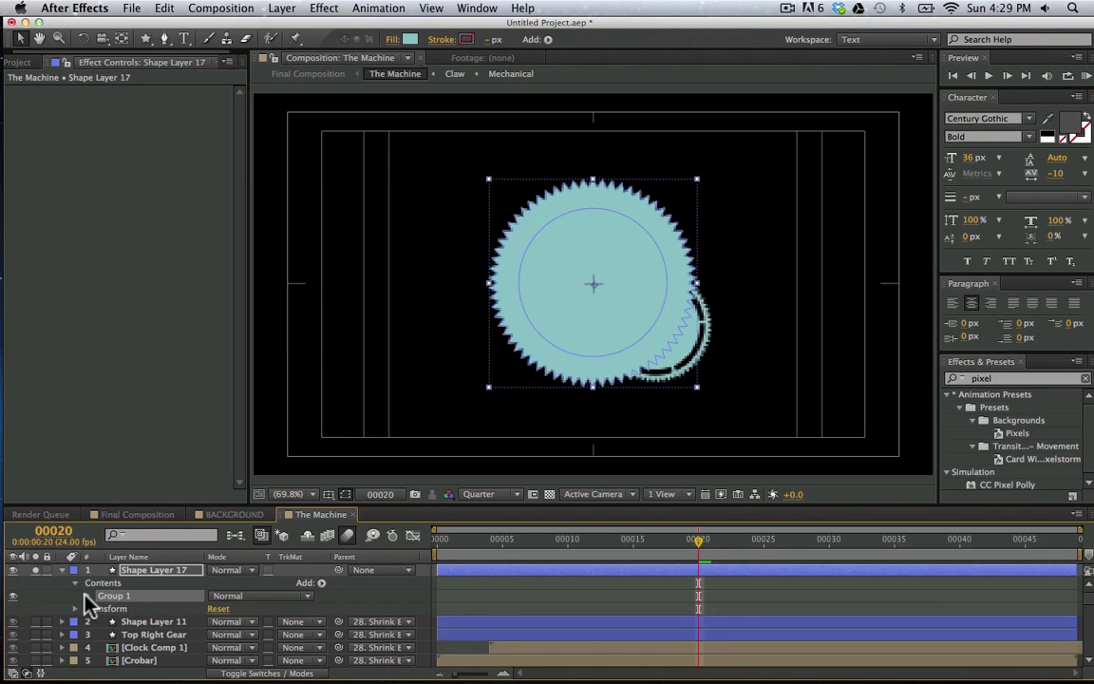
left_click(86, 595)
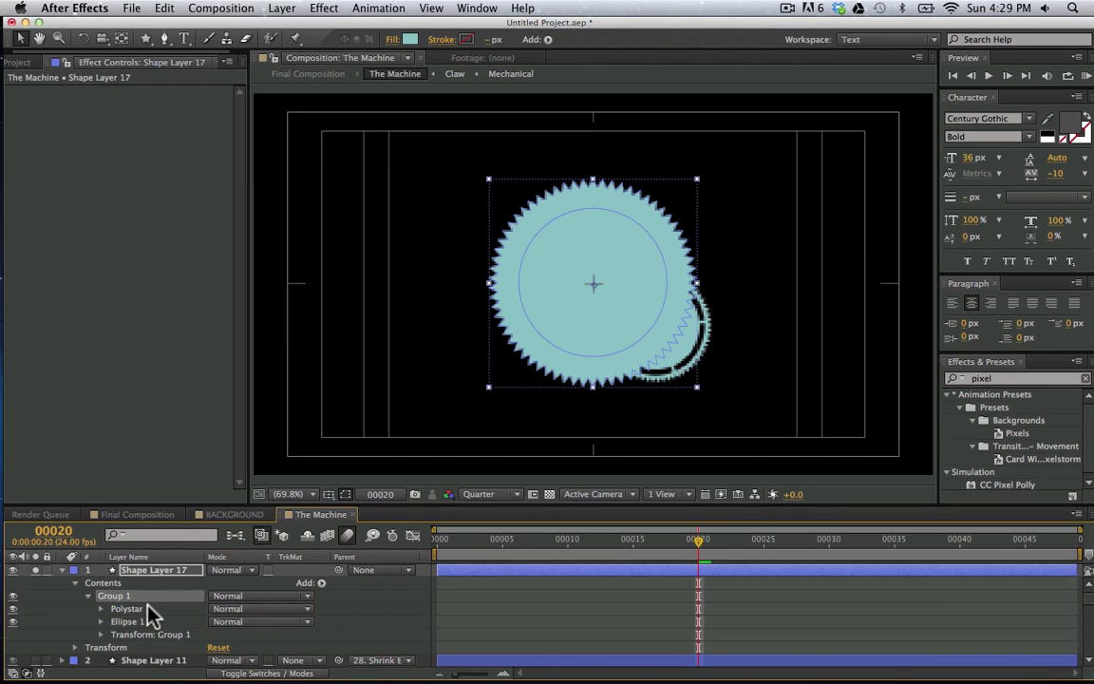
Add Merge Paths to Group 1 with the mode set to Subtract
left_click(323, 583)
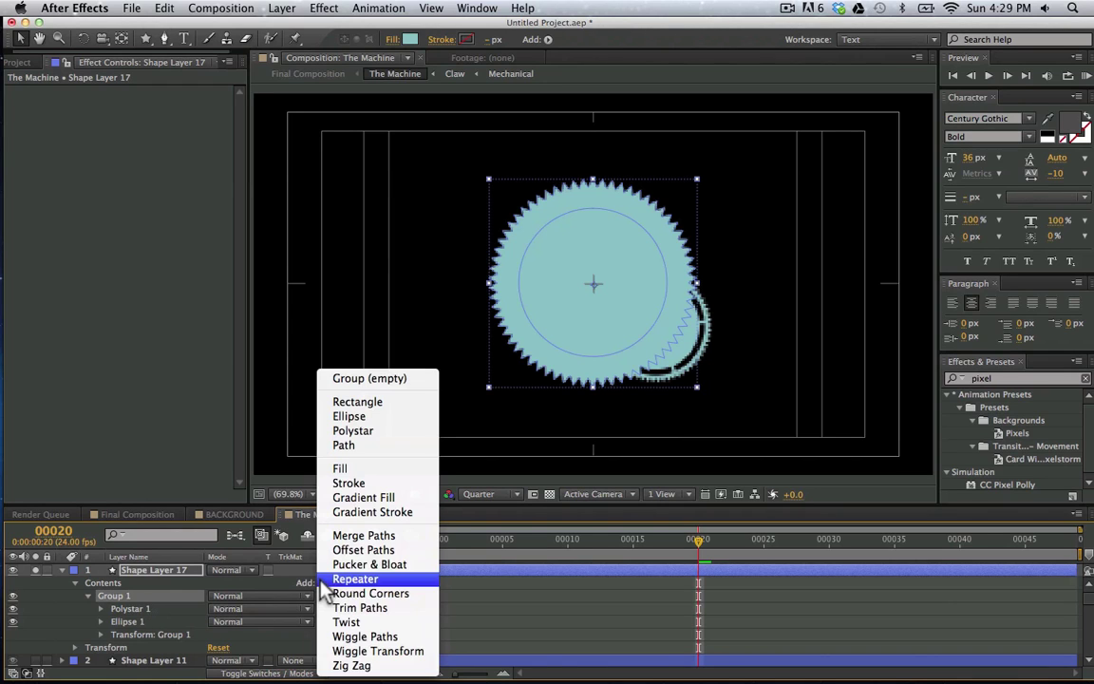
left_click(364, 536)
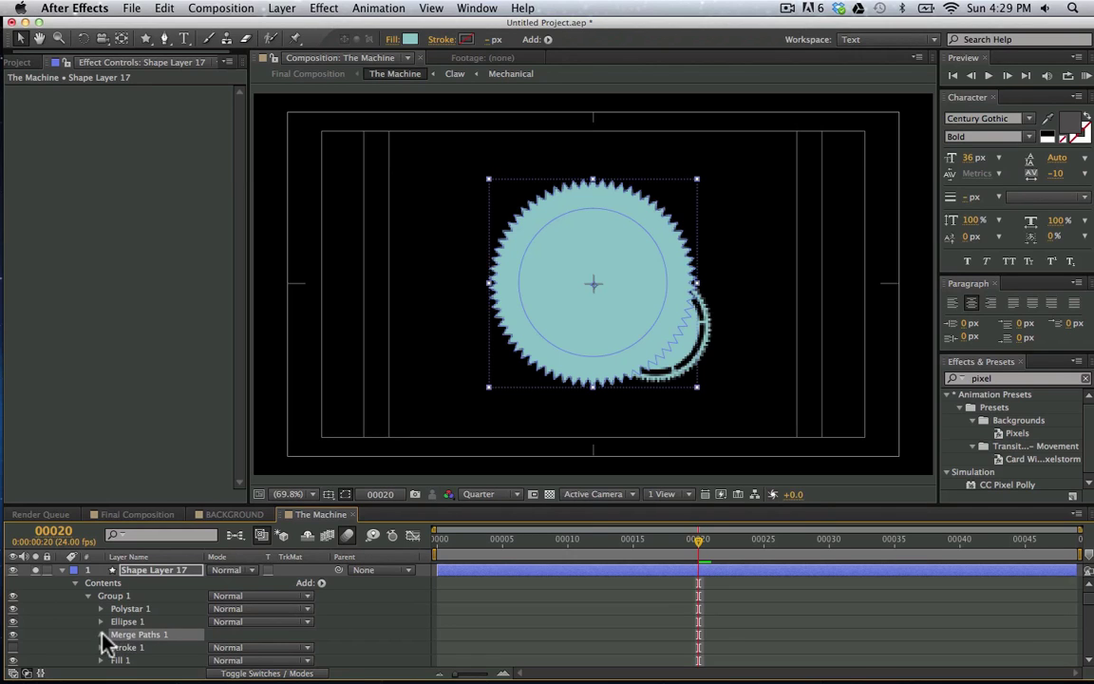
left_click(102, 635)
left_click(283, 647)
left_click(285, 636)
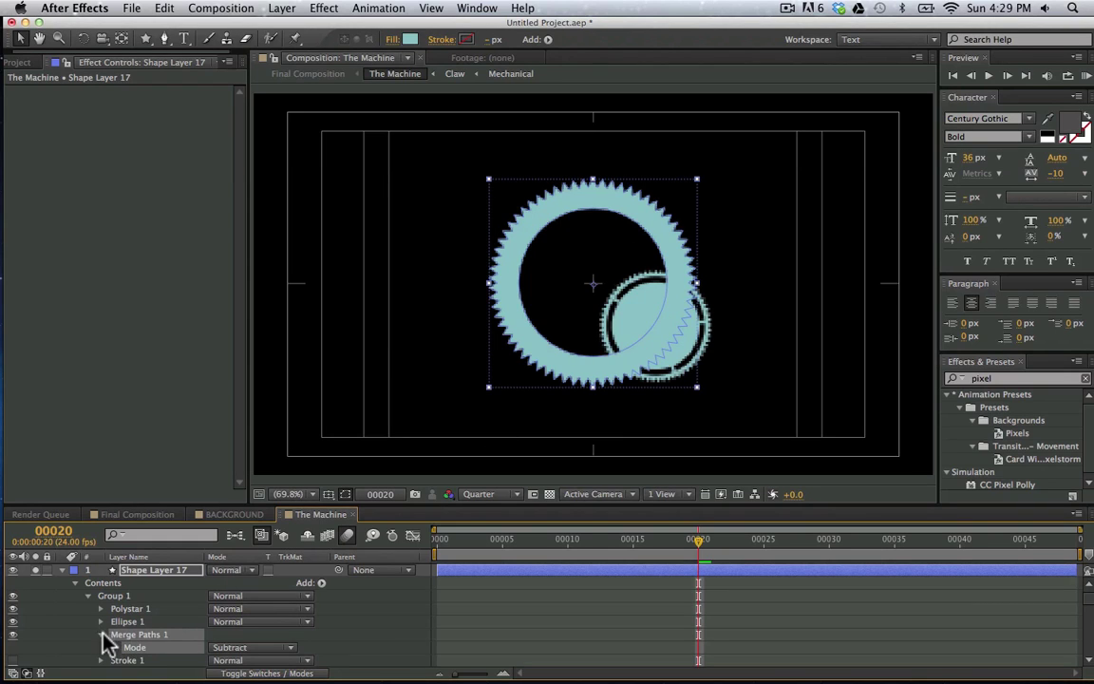
Scale Ellipse 1 to 120% so the gear becomes a thin toothed ring
left_click(100, 623)
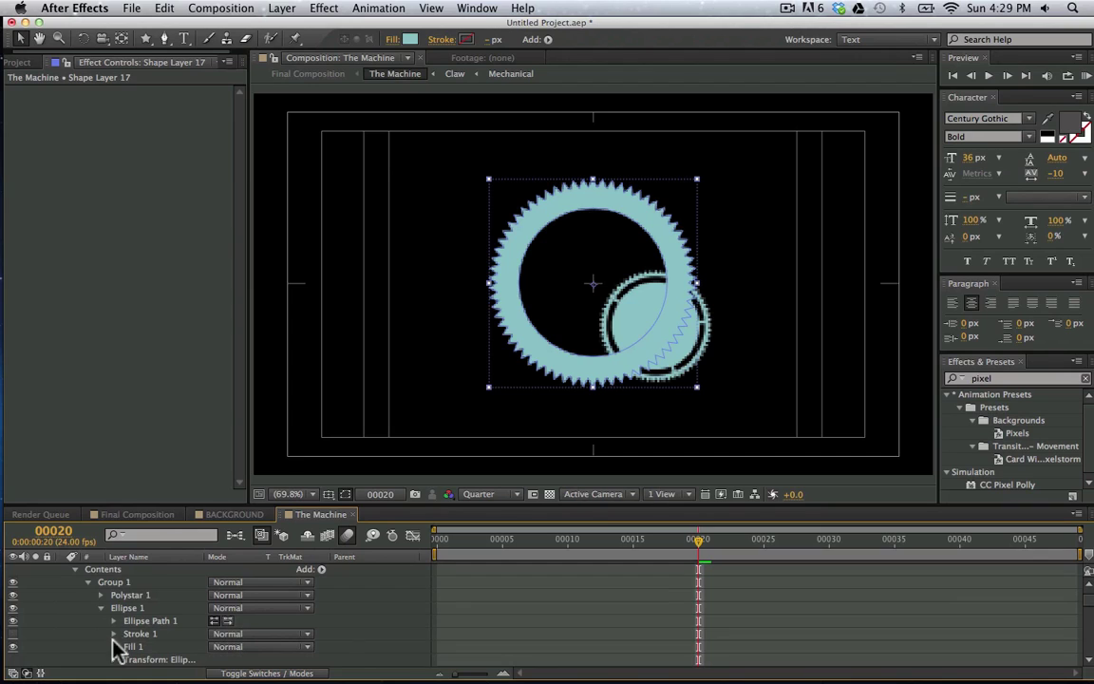
left_click(113, 658)
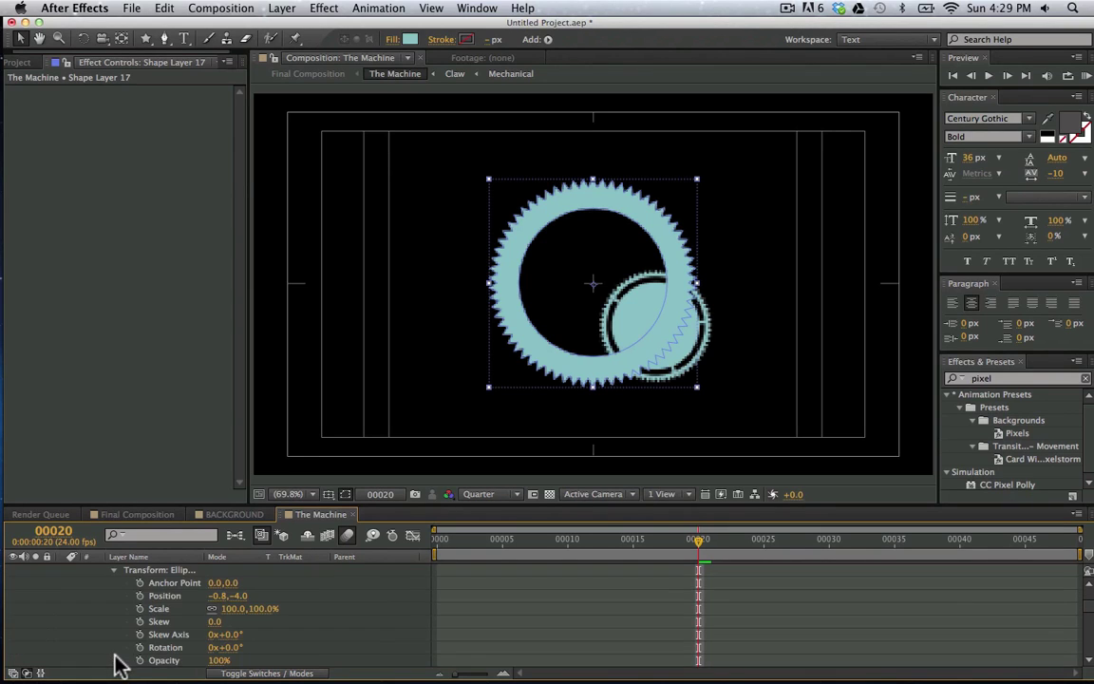
mouse_move(228, 609)
left_mouse_down()
mouse_move(252, 606)
mouse_move(242, 608)
left_mouse_up()
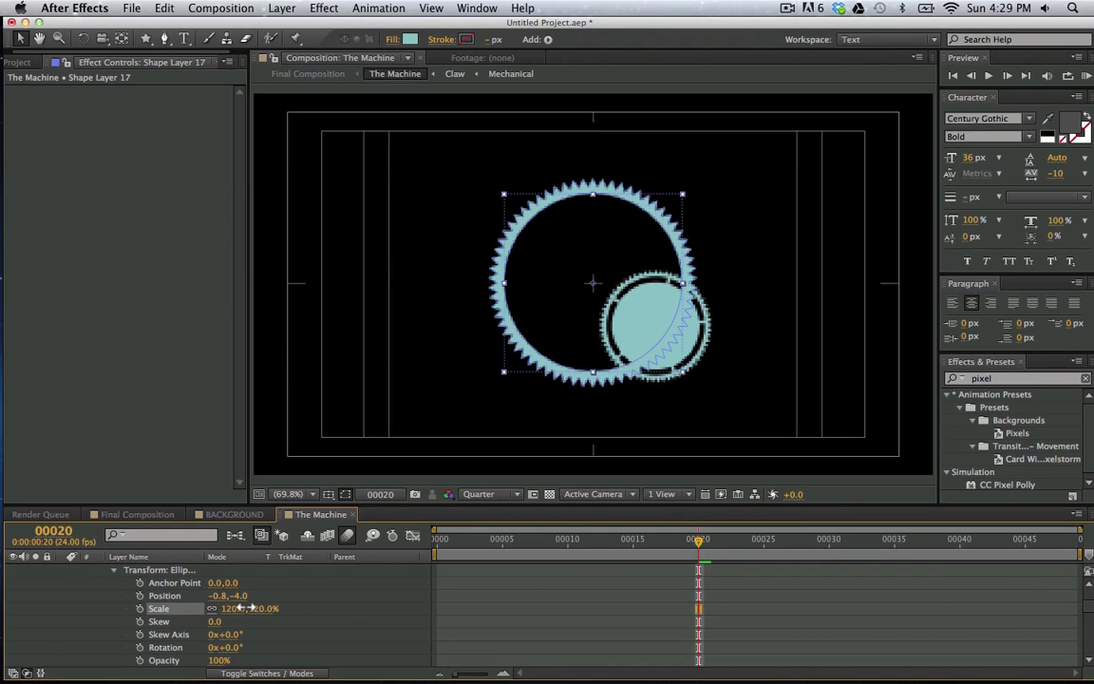
Duplicate Ellipse 1 as Ellipse 2 and move it above Group 1 in Contents
left_click(557, 611)
scroll(166, 602, "up", 3)
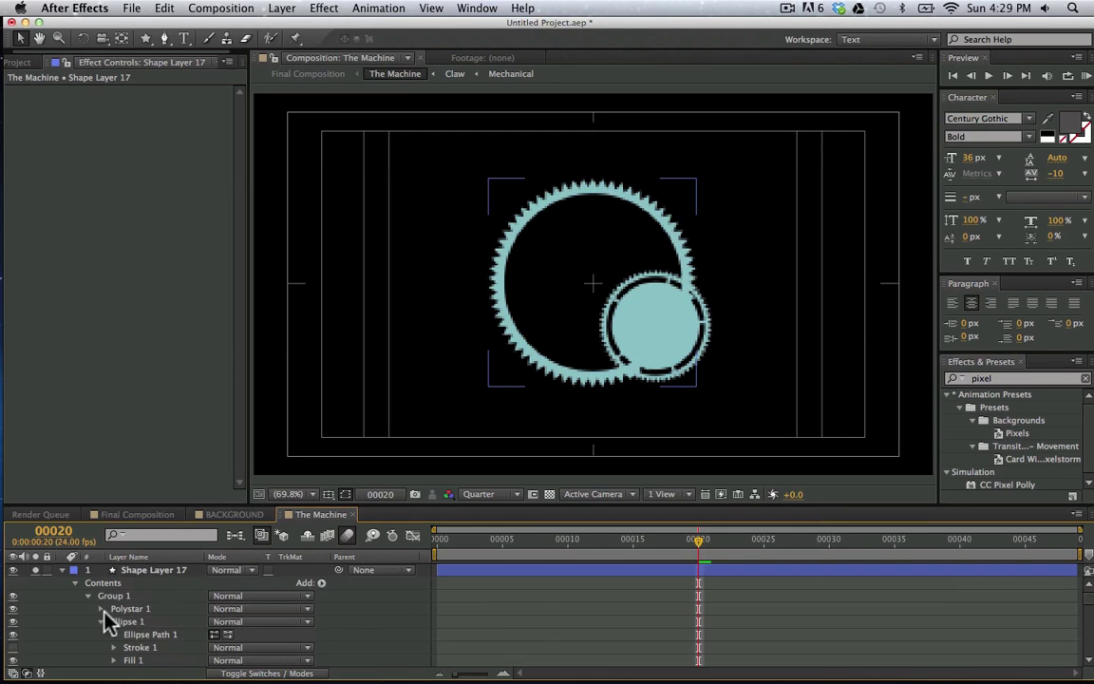
left_click(101, 622)
left_click(123, 623)
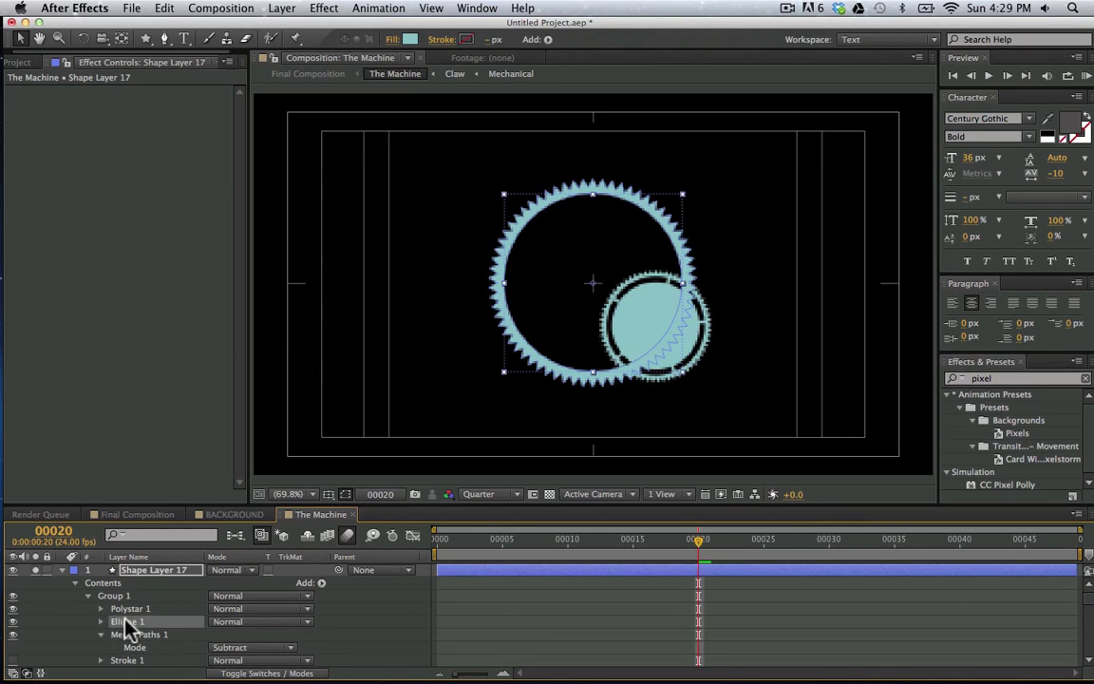
key("super+d")
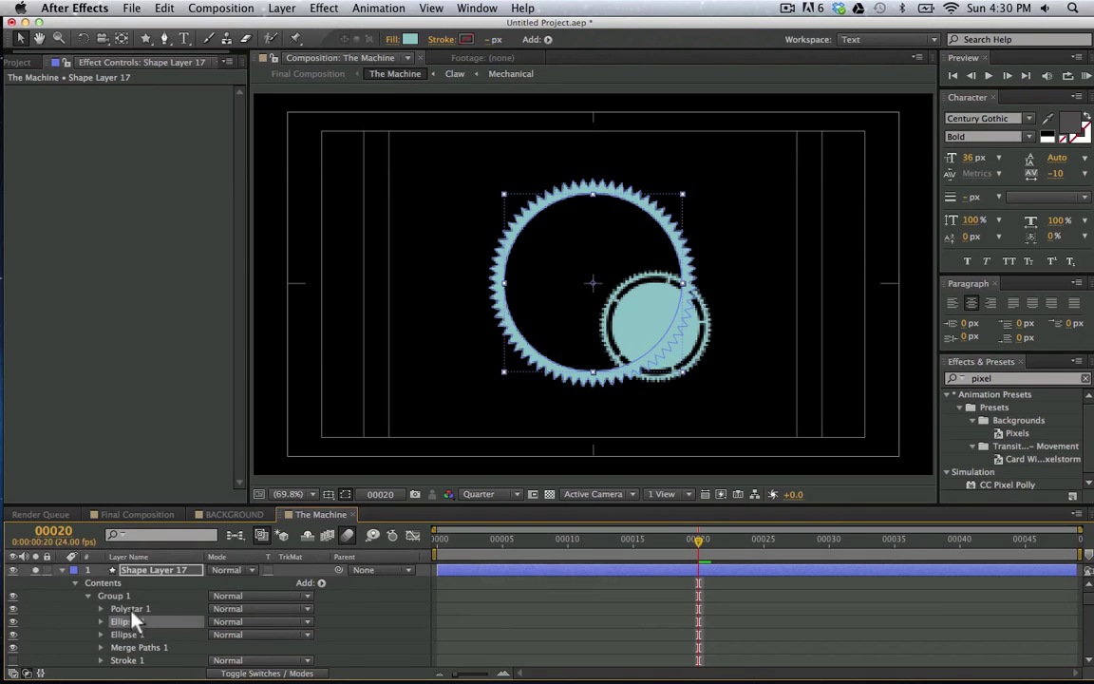
left_click_drag(133, 622, 133, 597)
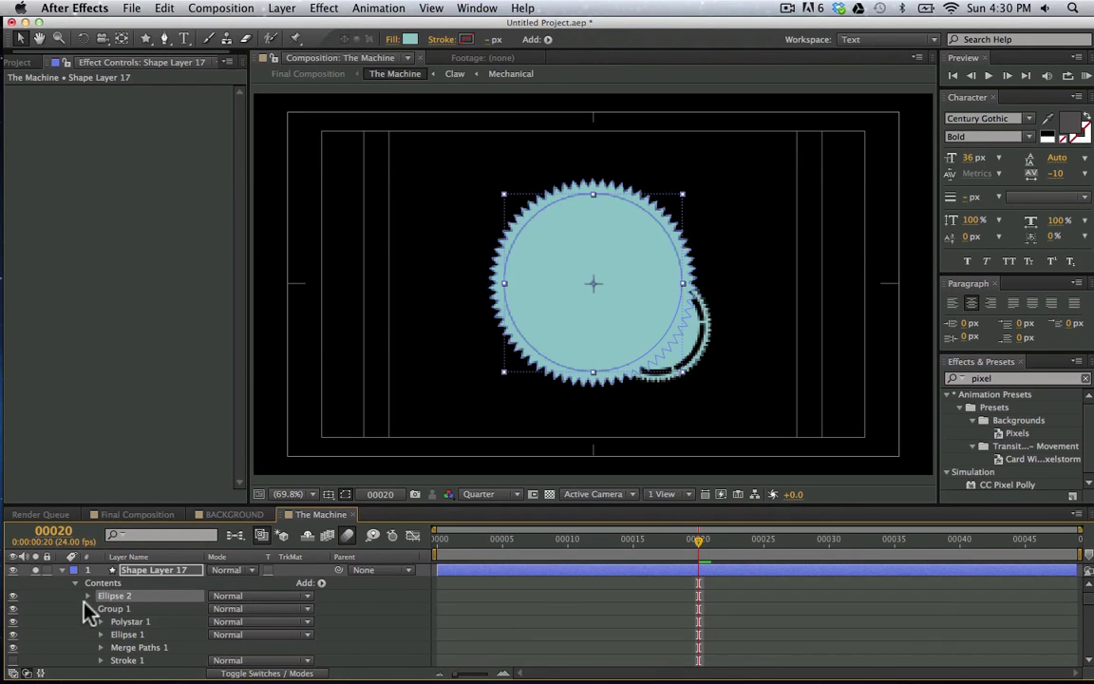
left_click(88, 609)
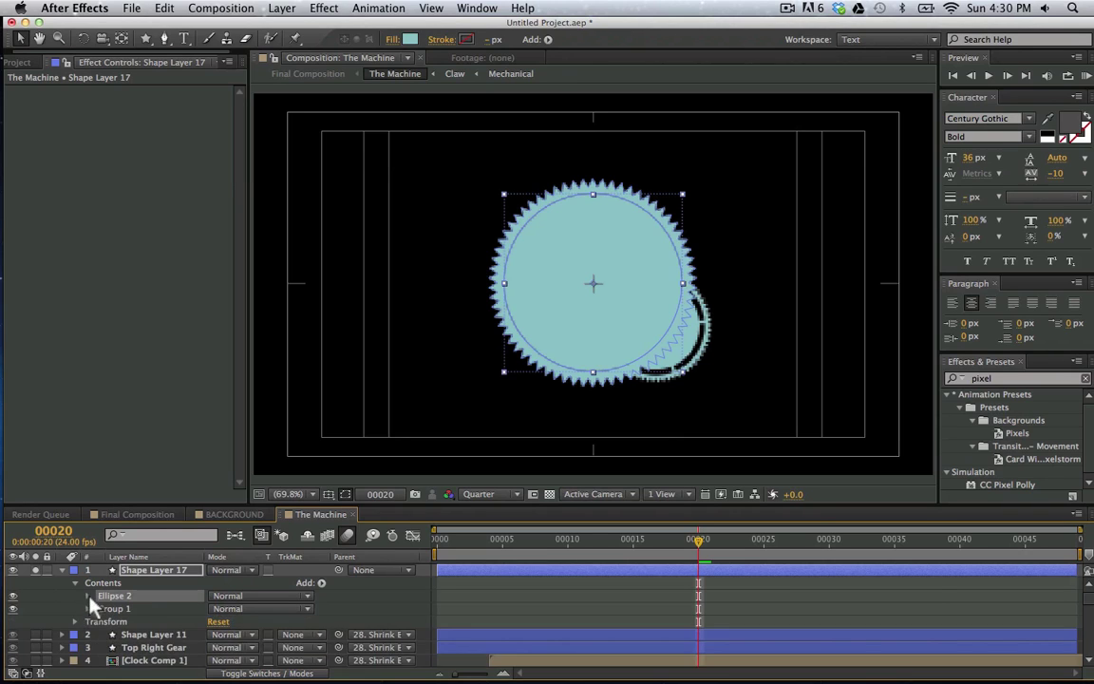
Scale Ellipse 2 to 102% to fill the gear ring's centre
left_click(88, 595)
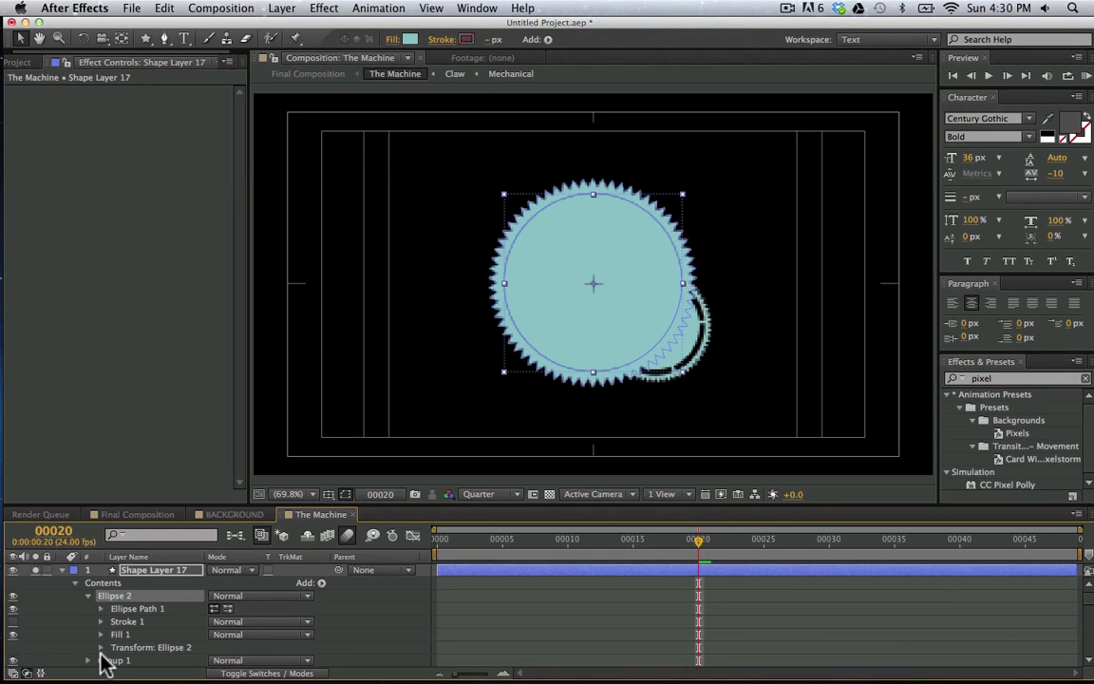
left_click(101, 647)
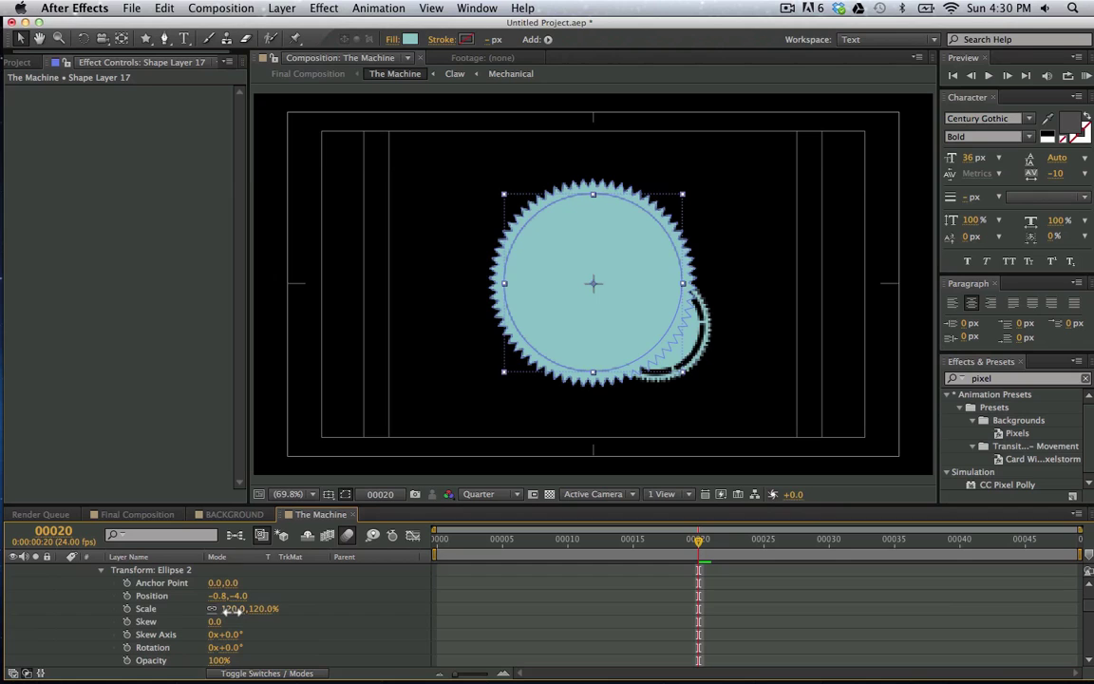
mouse_move(227, 609)
left_mouse_down()
mouse_move(215, 611)
mouse_move(224, 615)
left_mouse_up()
scroll(152, 640, "up", 4)
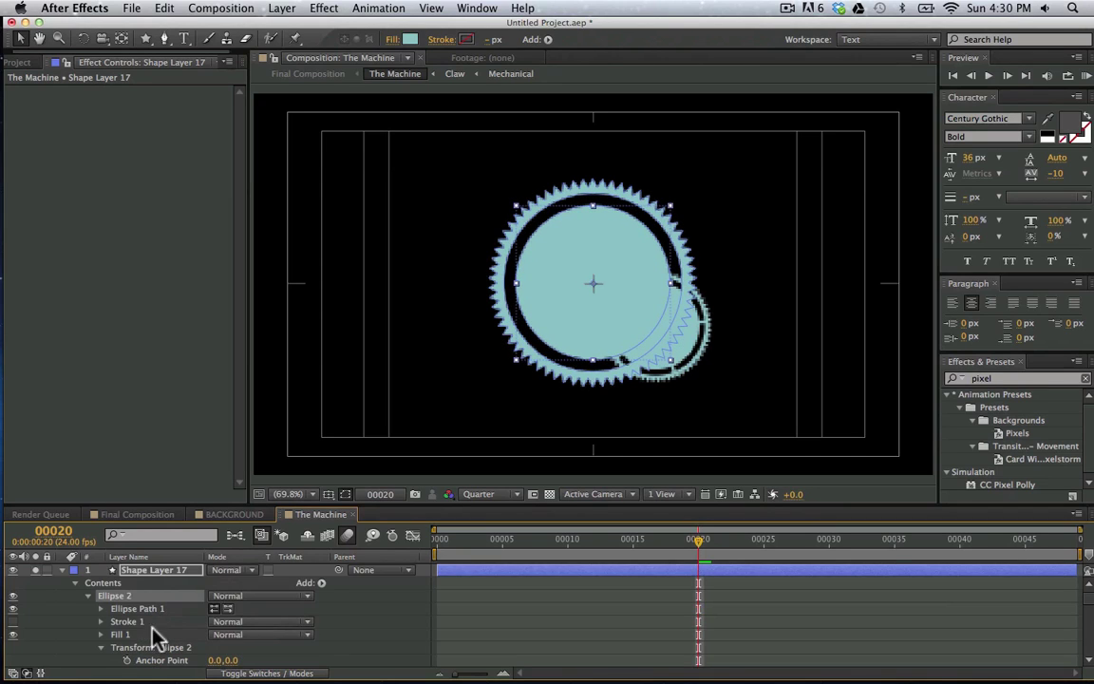
left_click(98, 653)
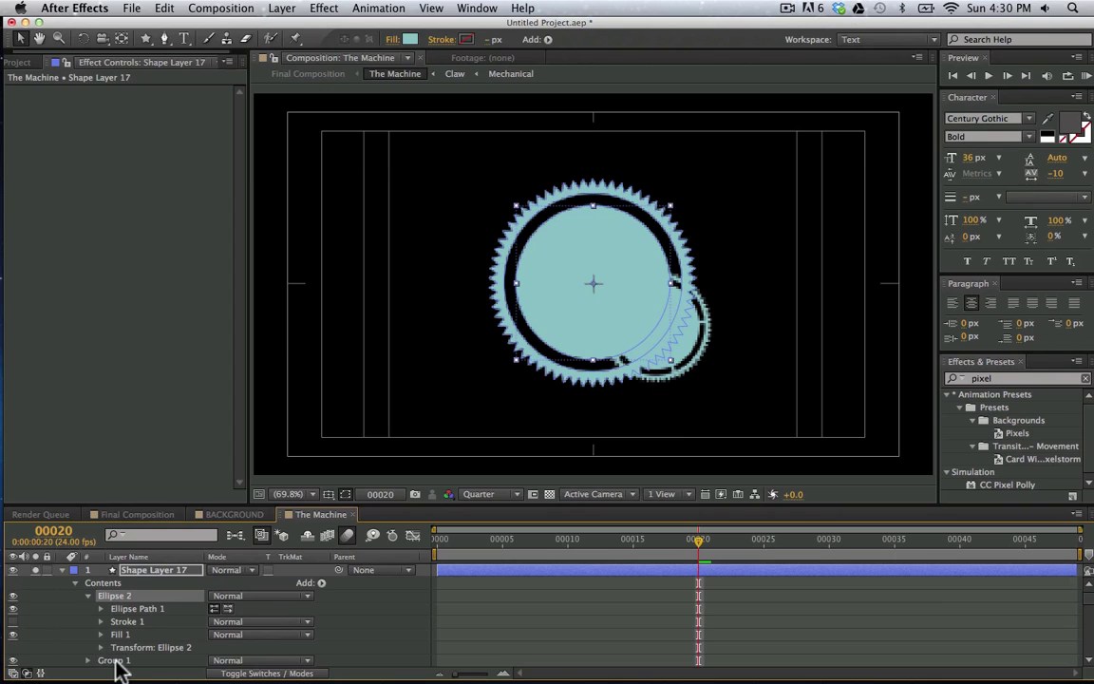
left_click(116, 661)
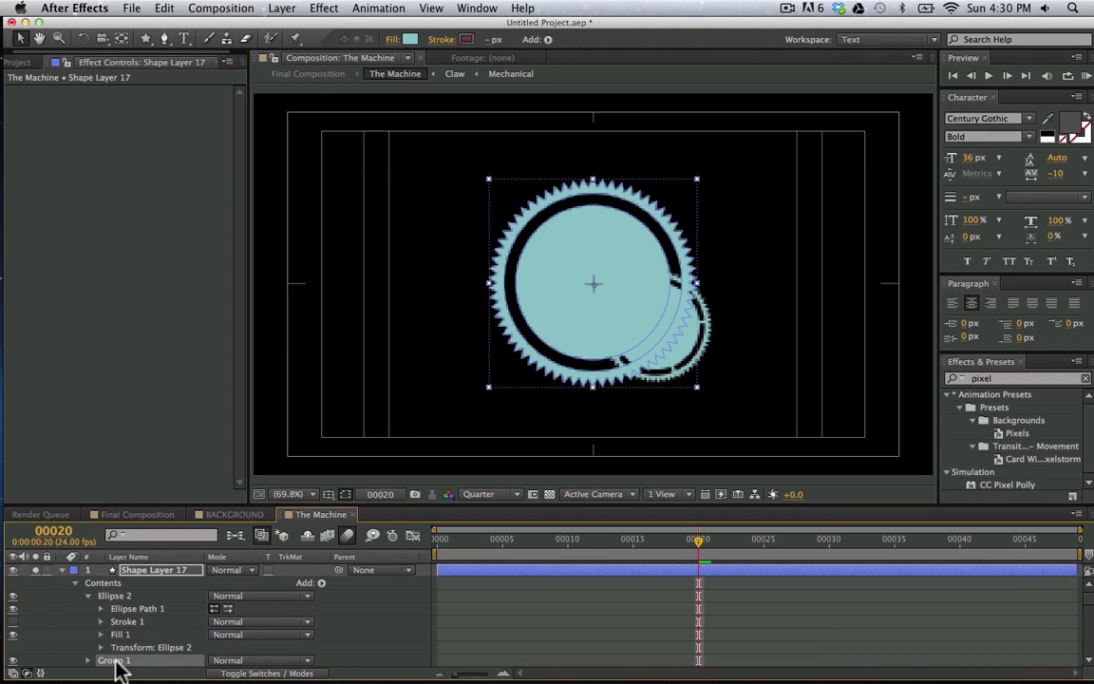
left_click(116, 596)
key("v")
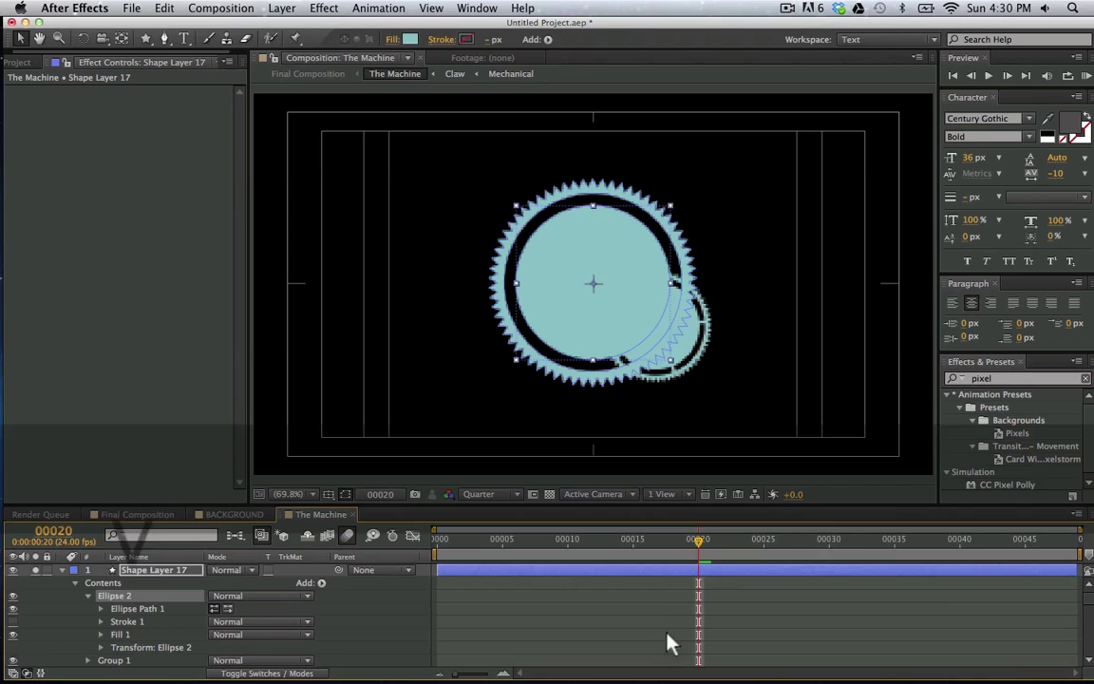
Duplicate Ellipse 2 into Ellipse 3 and hide Group 1 and Ellipse 2
left_click(672, 640)
left_click(112, 596)
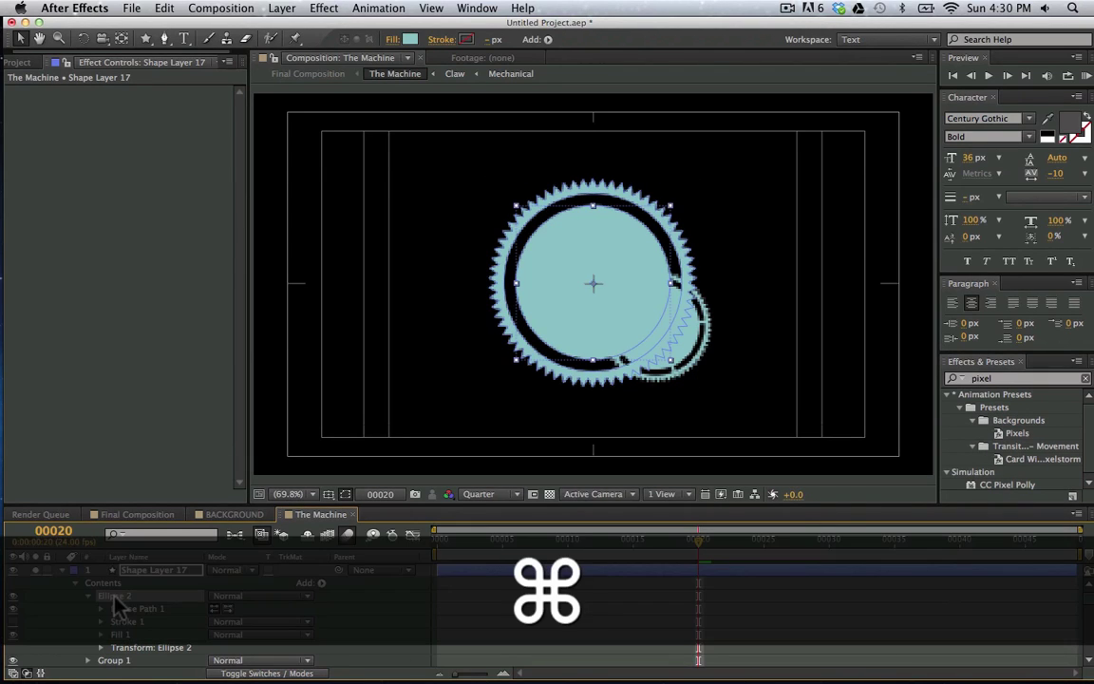
key("super+d")
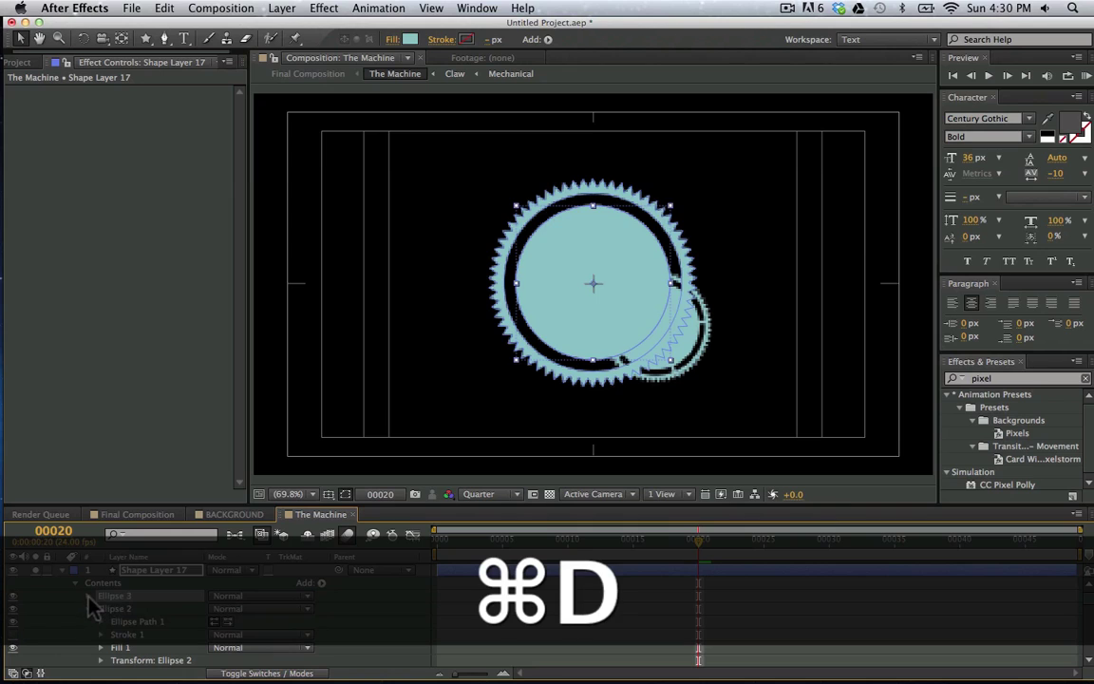
left_click(88, 608)
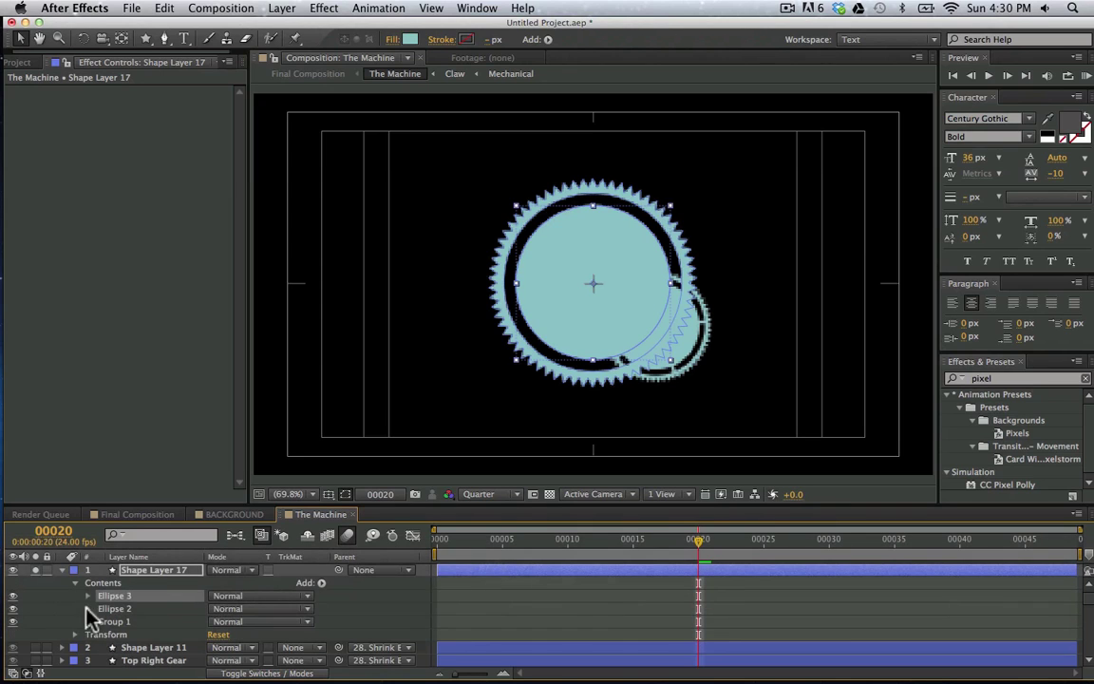
left_click(13, 621)
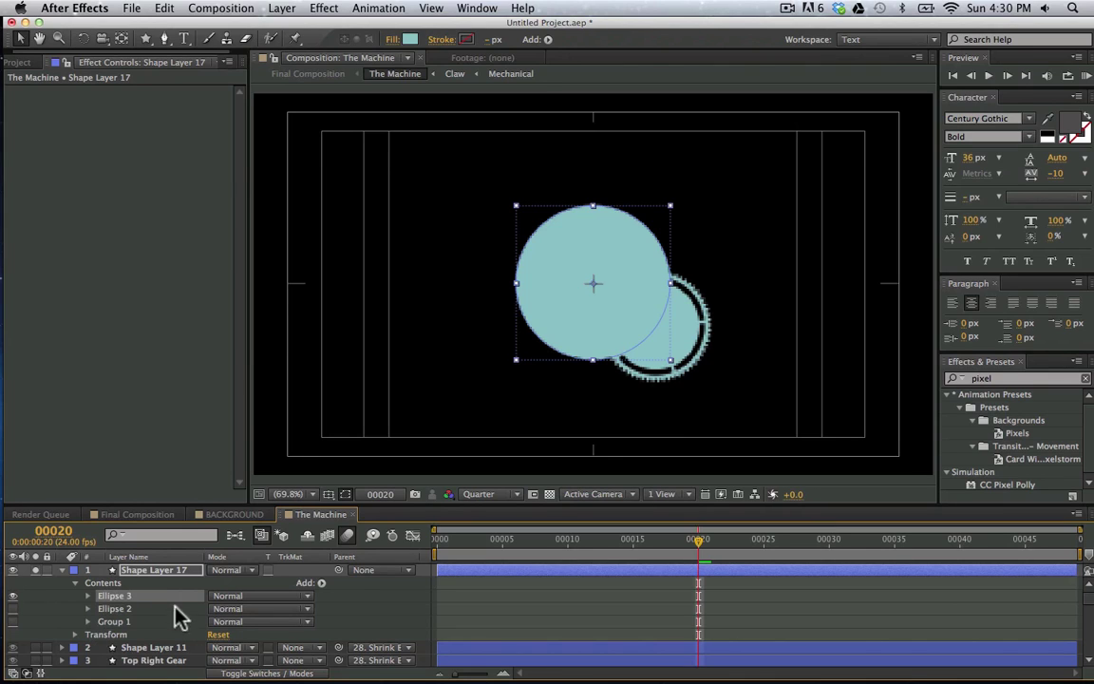
Give Ellipse 3 a cyan 8EBFC5 stroke and no fill, making it a ring
left_click(464, 40)
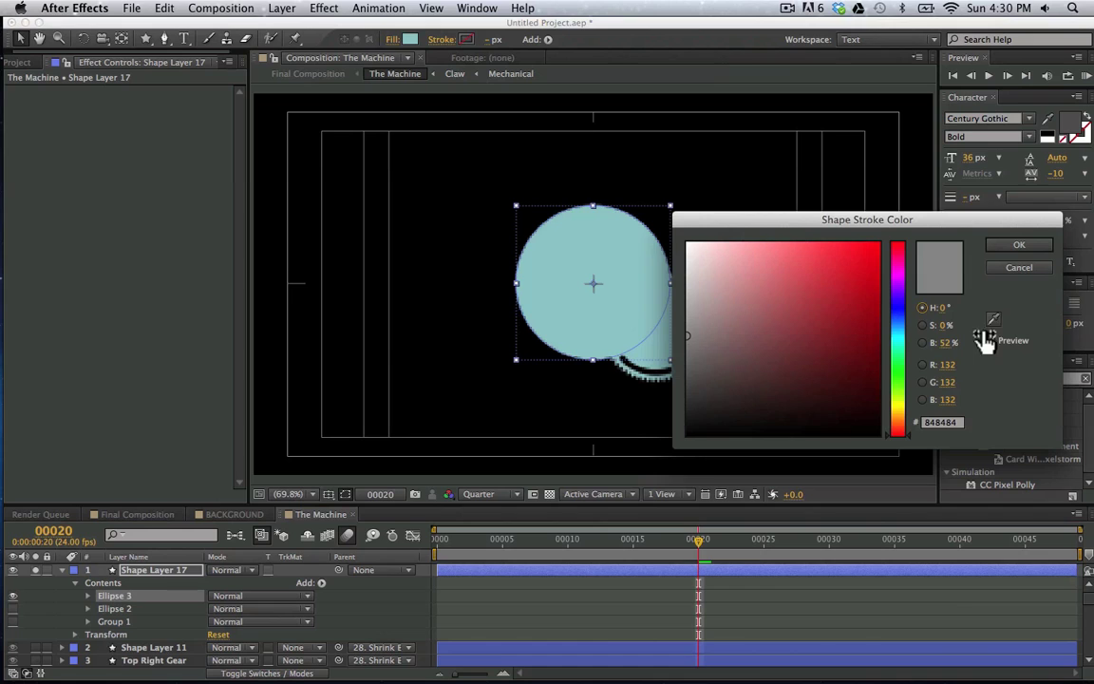
left_click(991, 340)
left_click(994, 319)
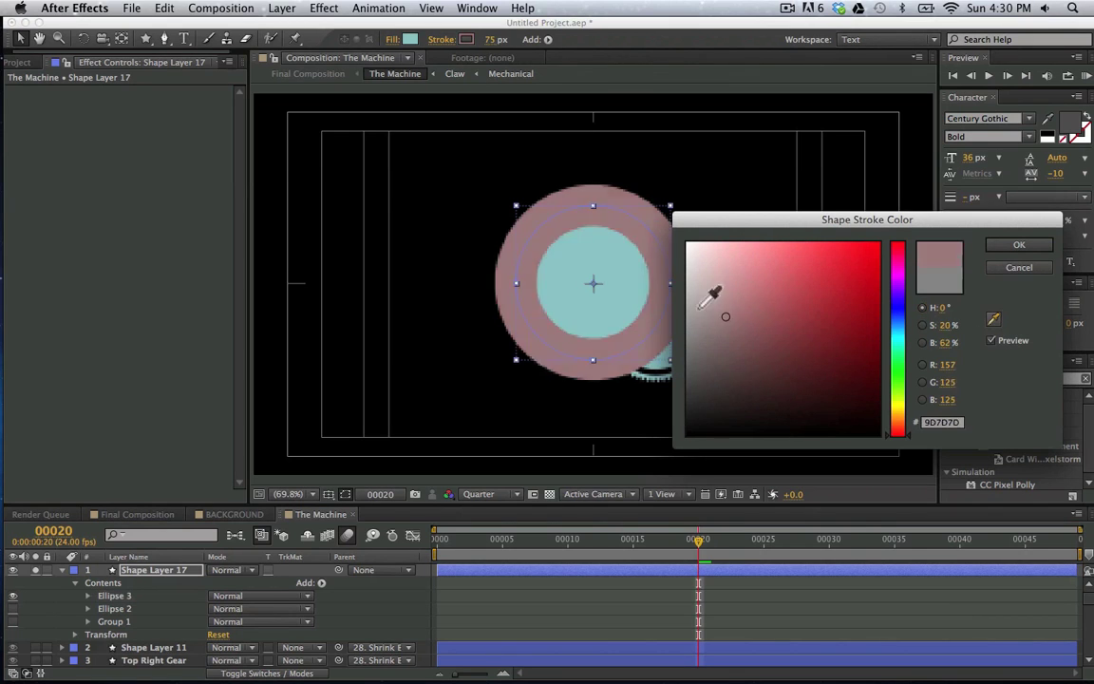
left_click(646, 293)
key("Return")
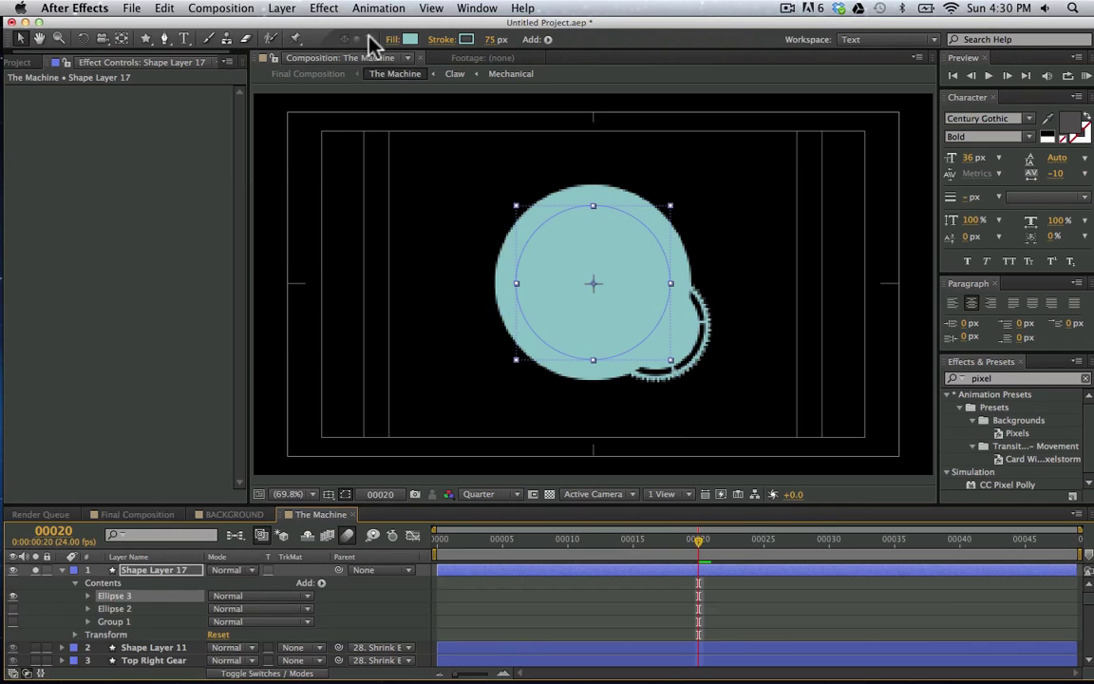
left_click(391, 39)
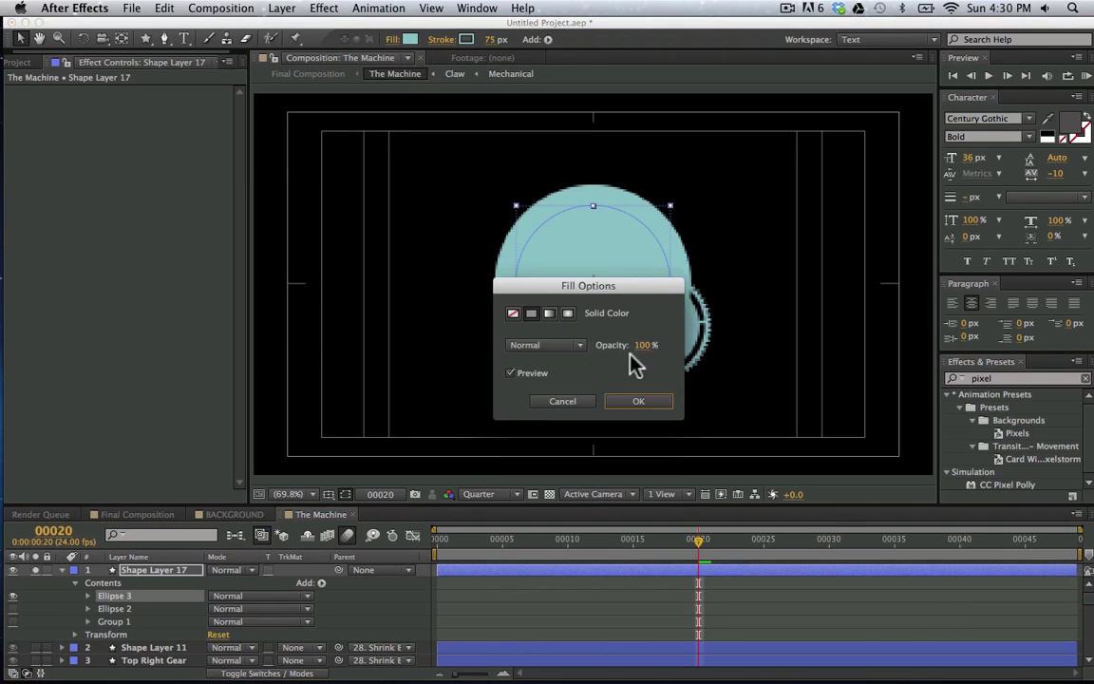
left_click(513, 314)
key("Return")
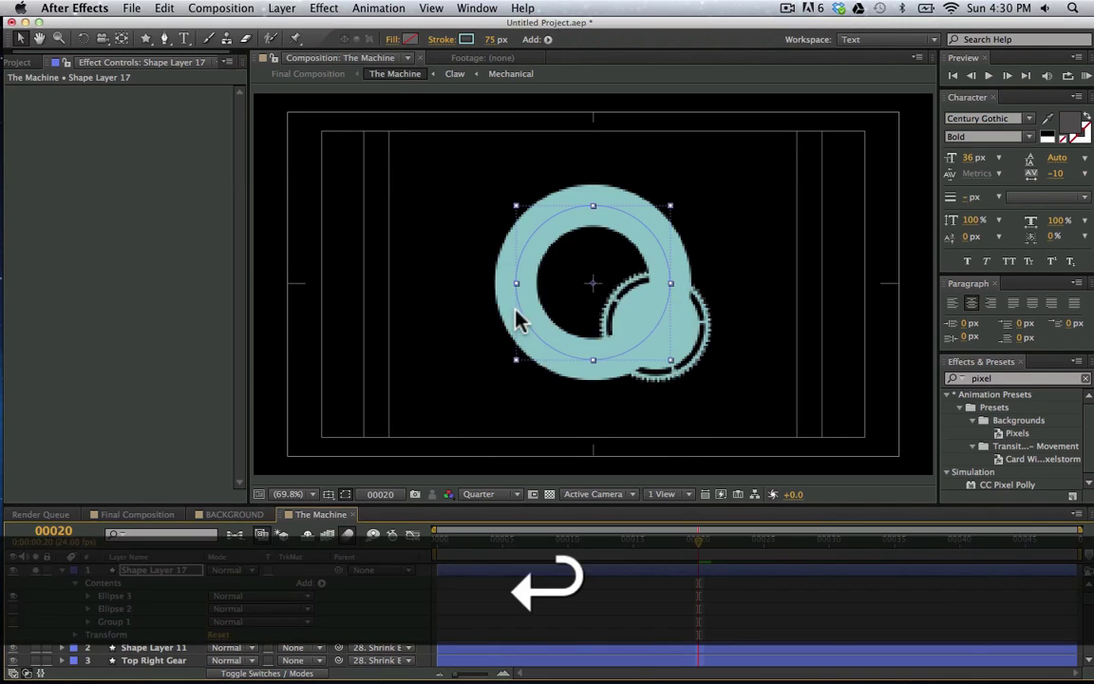
Dash Ellipse 3's stroke with Dash 28, Gap 121 and Offset 98
left_click(87, 596)
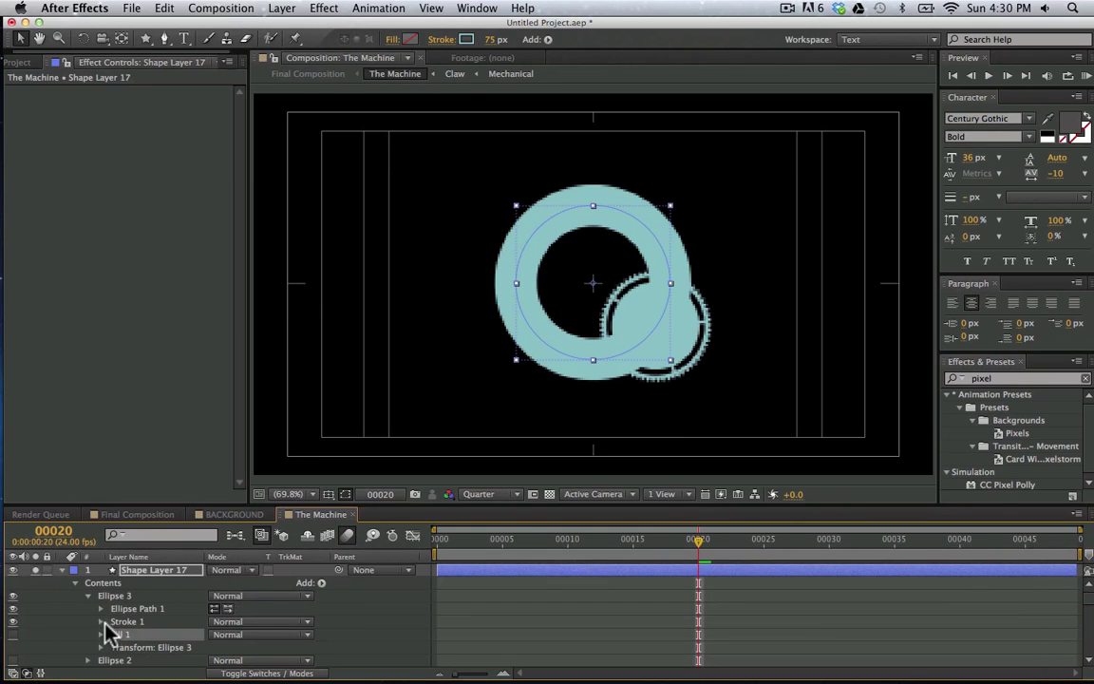
left_click(101, 621)
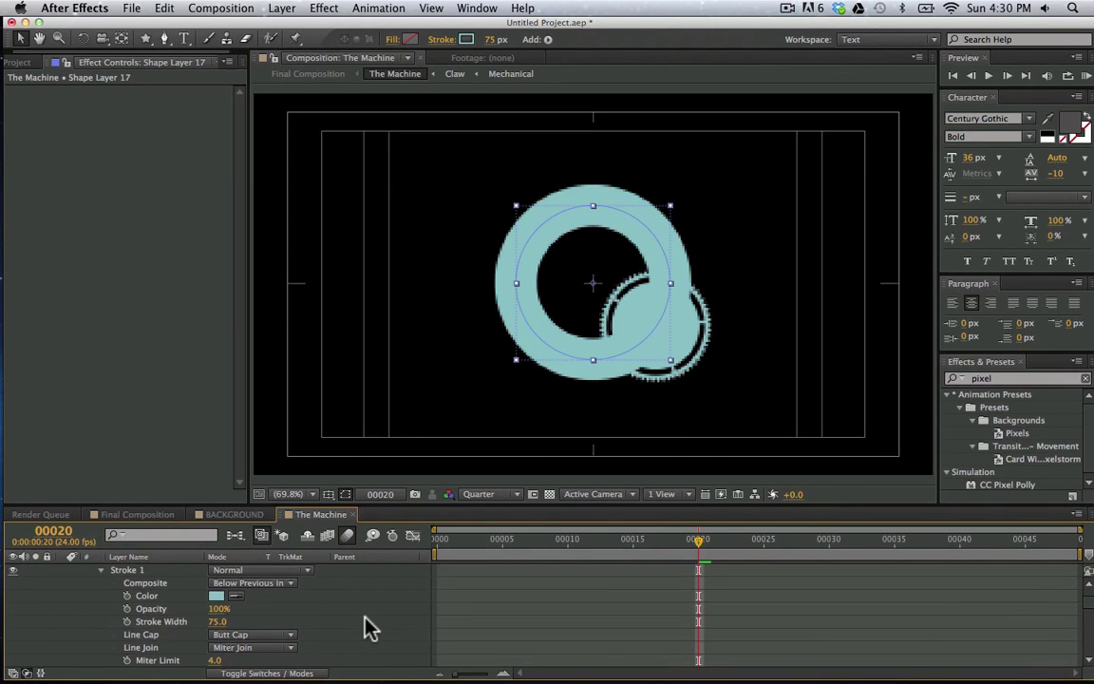
scroll(371, 627, "down", 1)
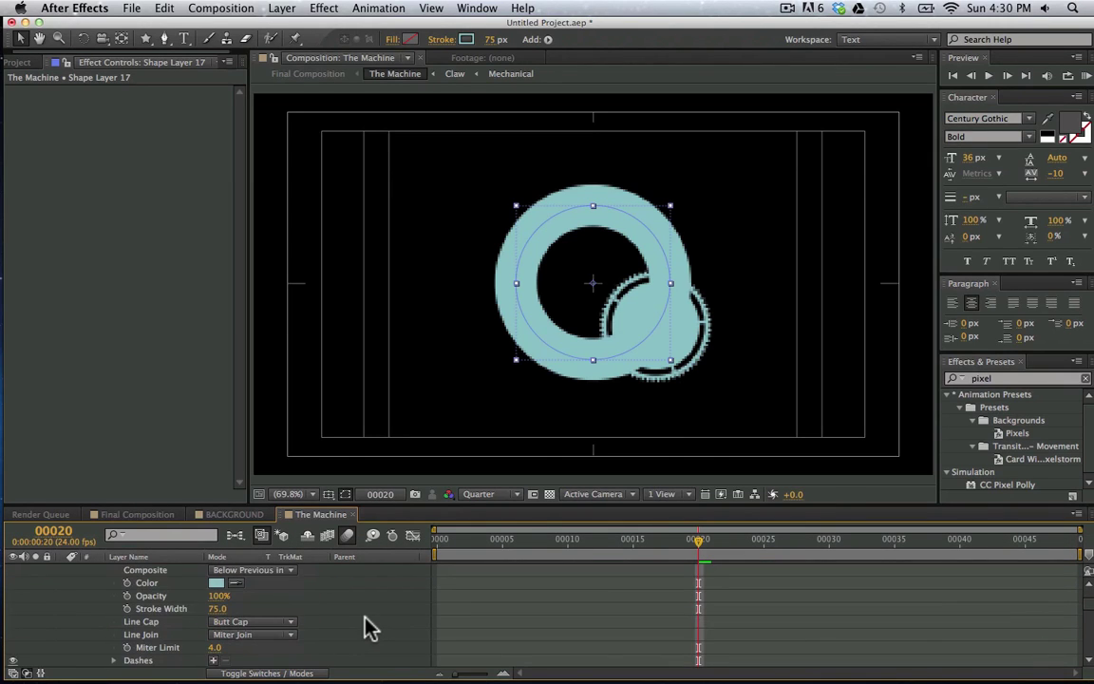
left_click(213, 659)
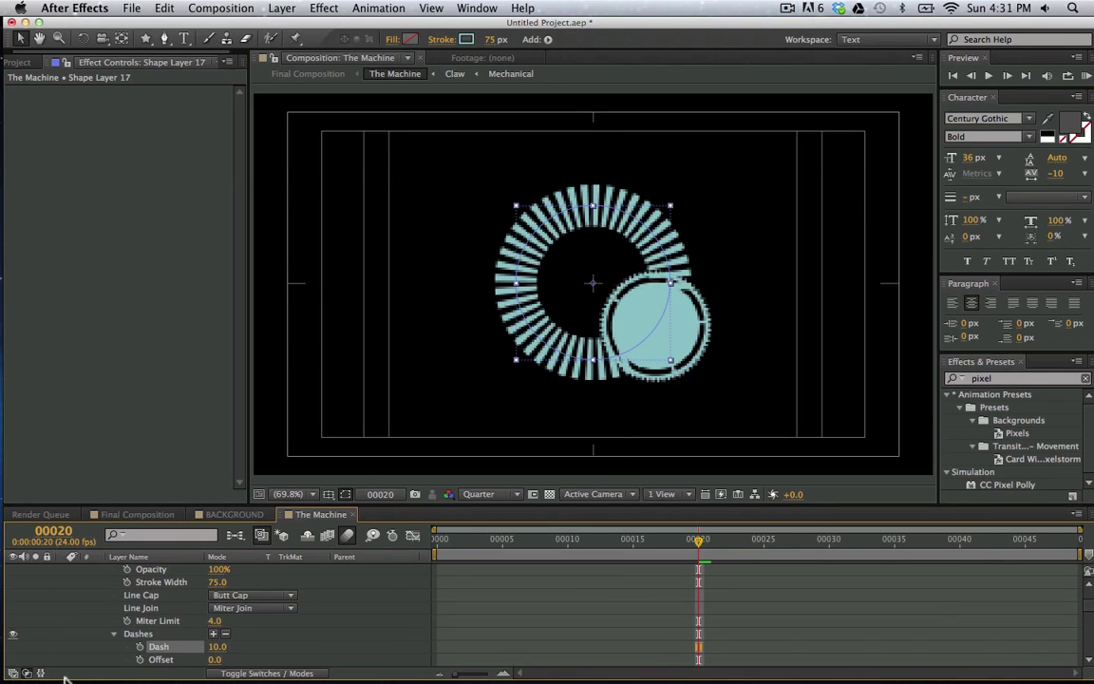
scroll(308, 655, "down", 1)
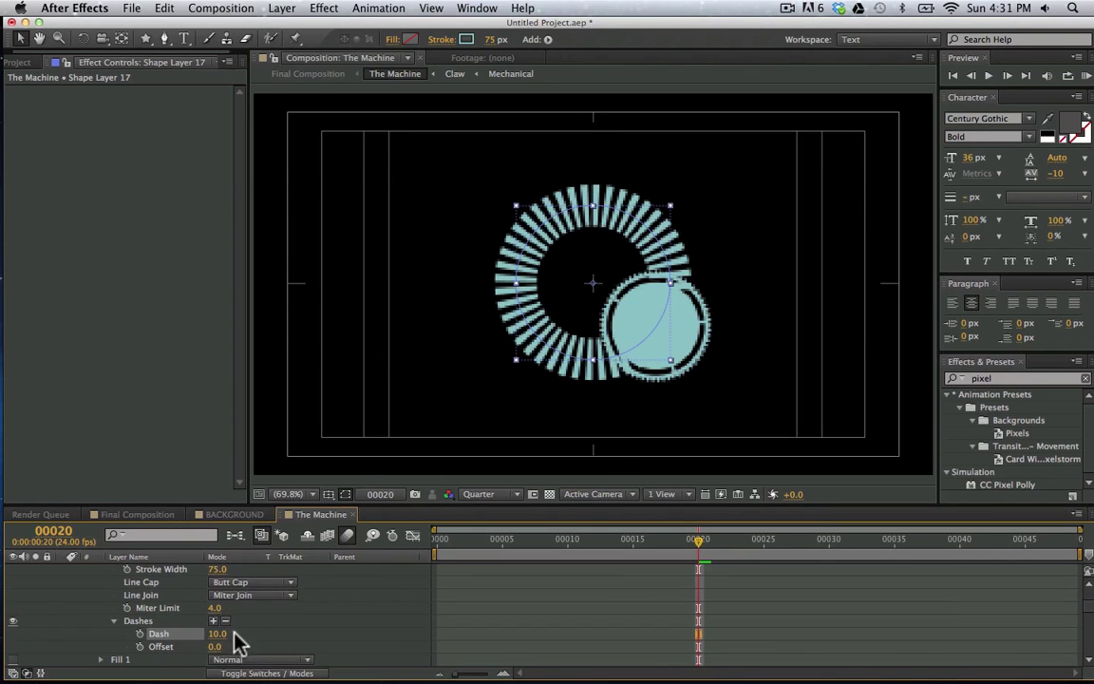
scroll(221, 629, "down", 1)
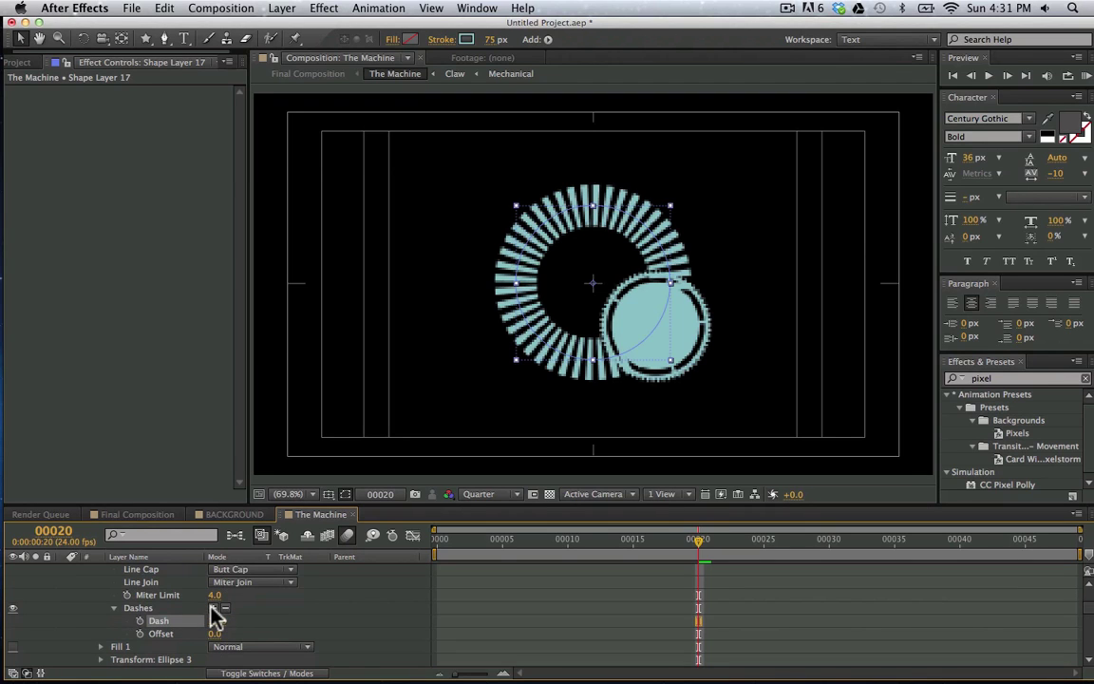
left_click(213, 608)
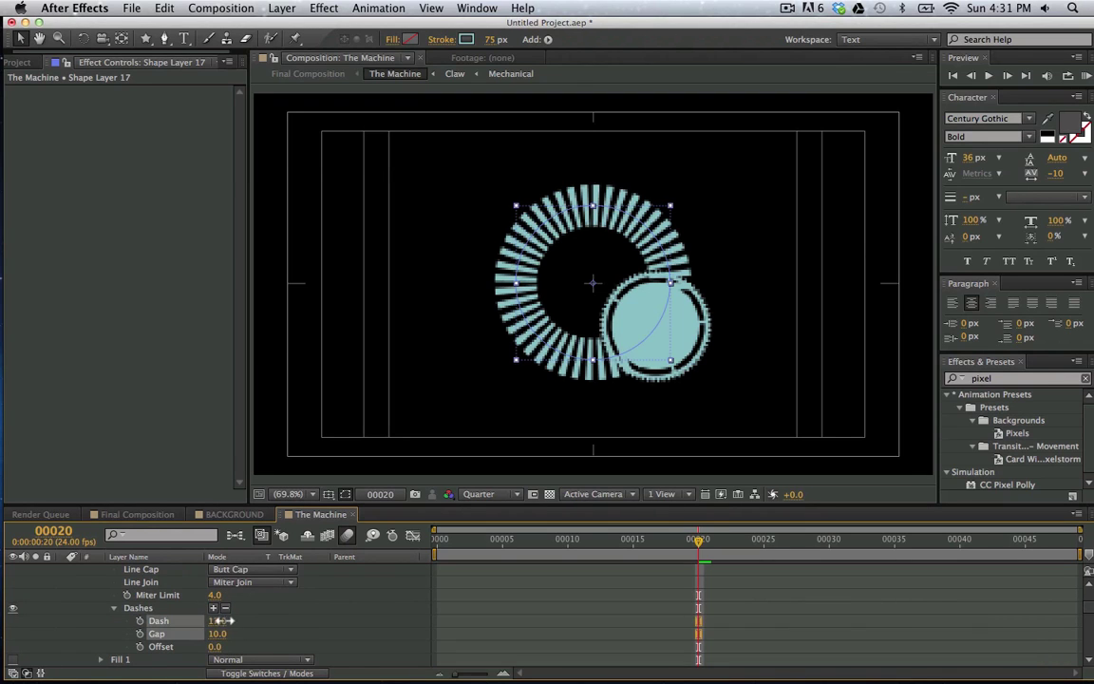
left_click_drag(221, 620, 312, 639)
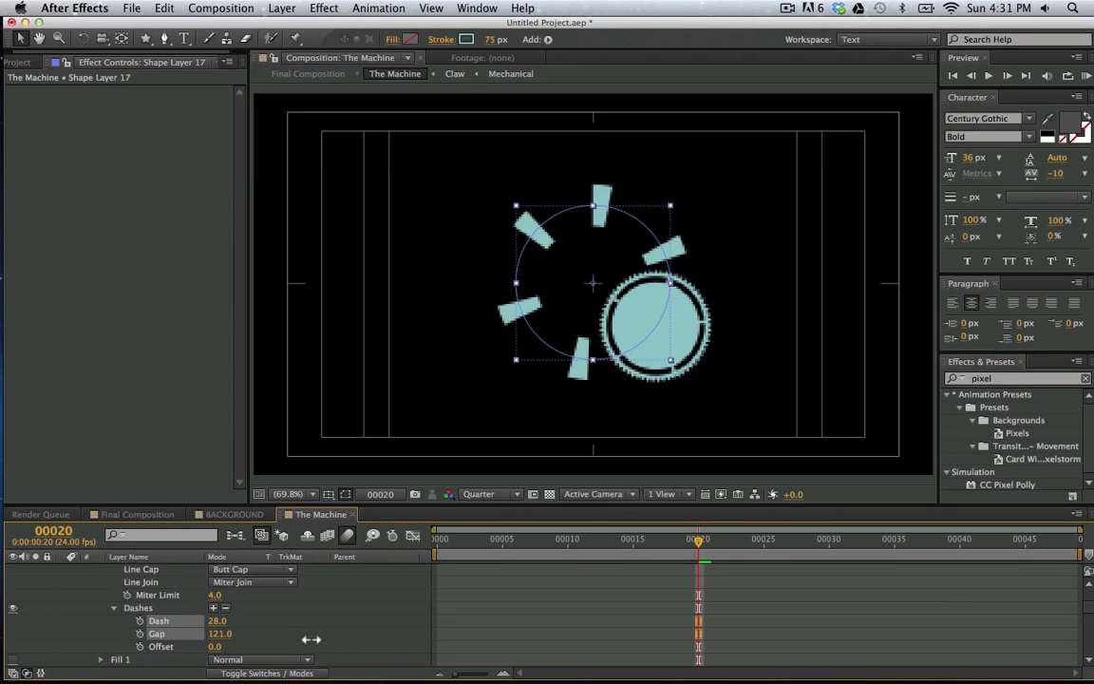
left_click(159, 620)
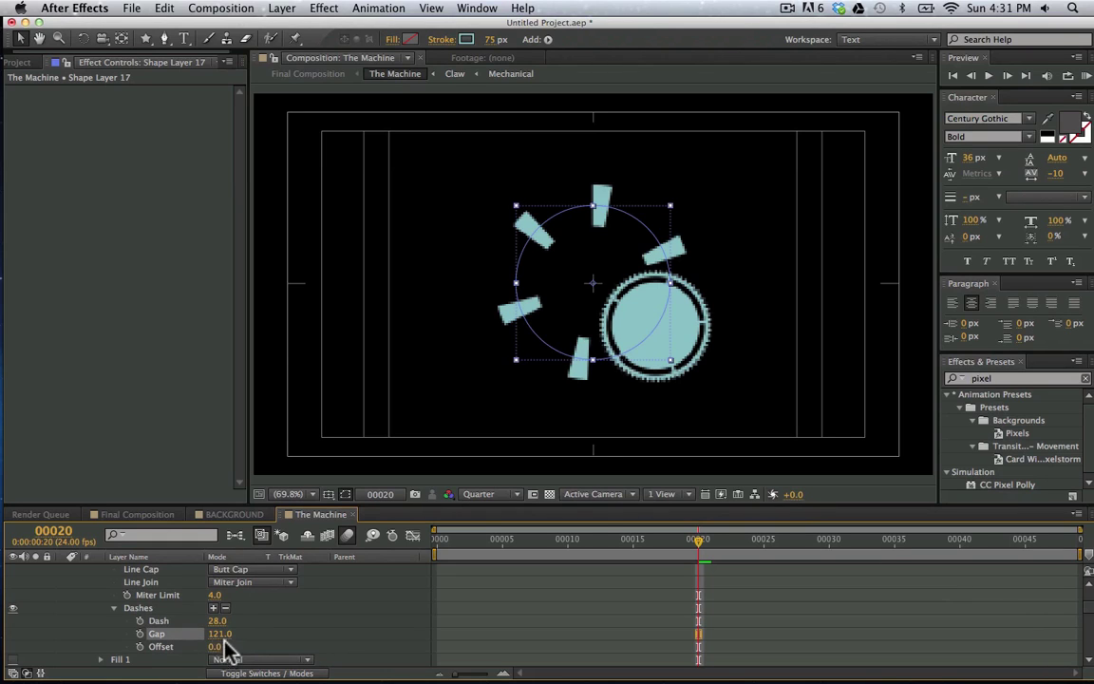
left_click_drag(216, 651, 314, 629)
scroll(314, 629, "up", 1)
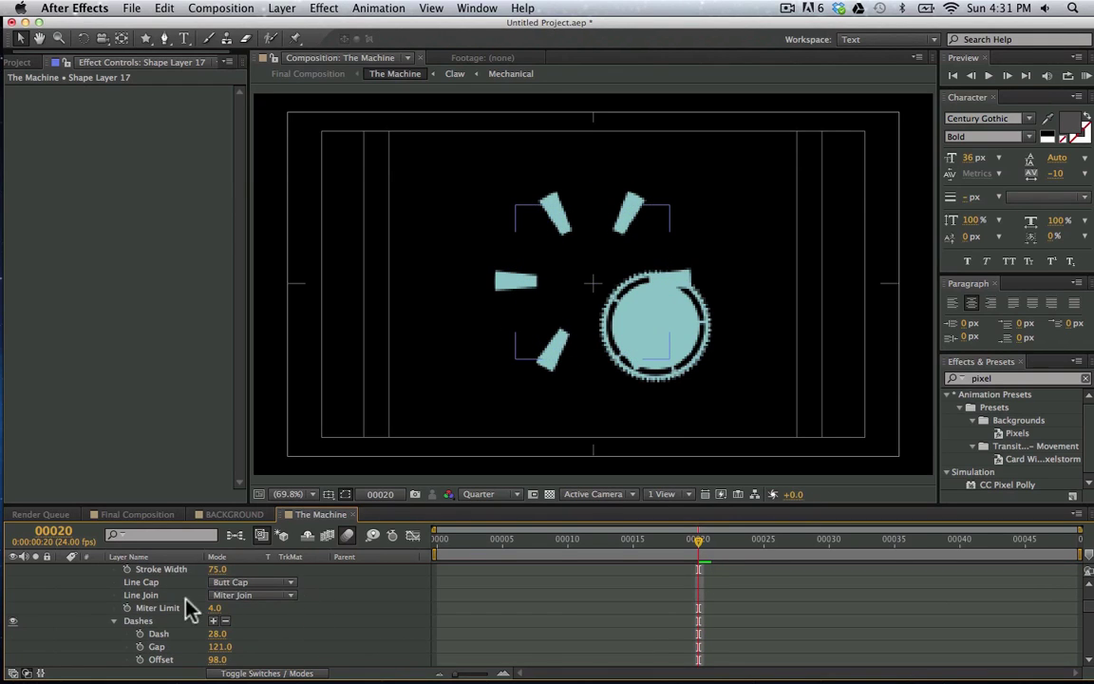
scroll(78, 608, "up", 6)
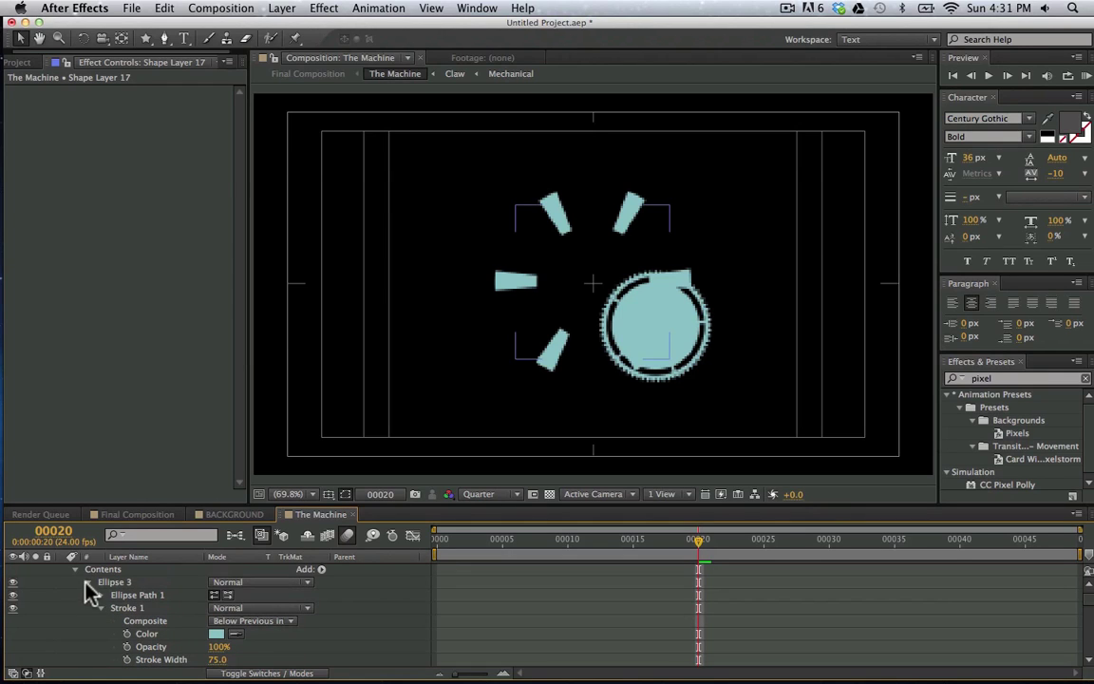
Scale Ellipse 3 to 83%, then make Group 1 and Ellipse 2 visible again
left_click(87, 582)
left_click(87, 581)
scroll(95, 598, "down", 1)
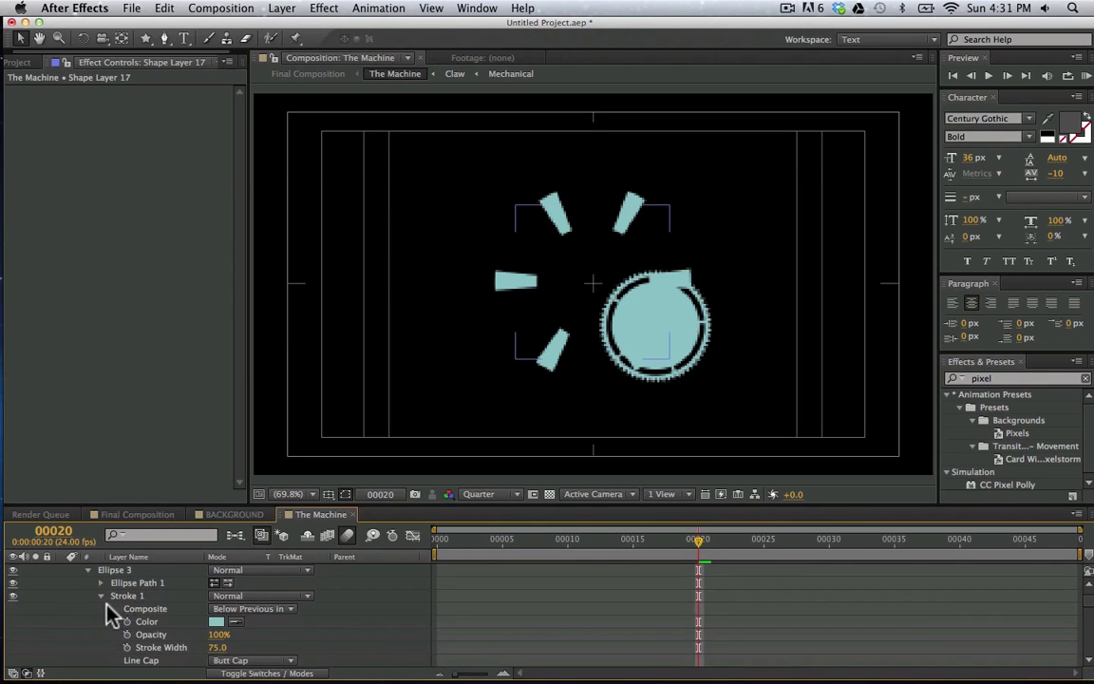
left_click(102, 596)
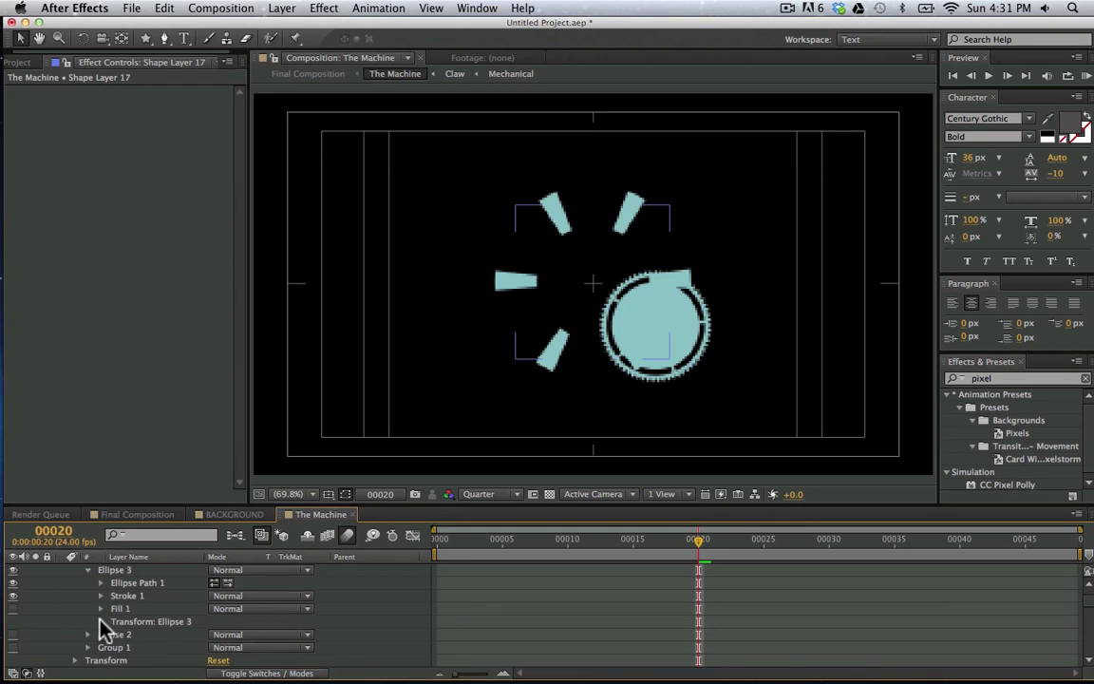
left_click(101, 621)
left_click_drag(234, 609, 214, 609)
scroll(361, 618, "up", 3)
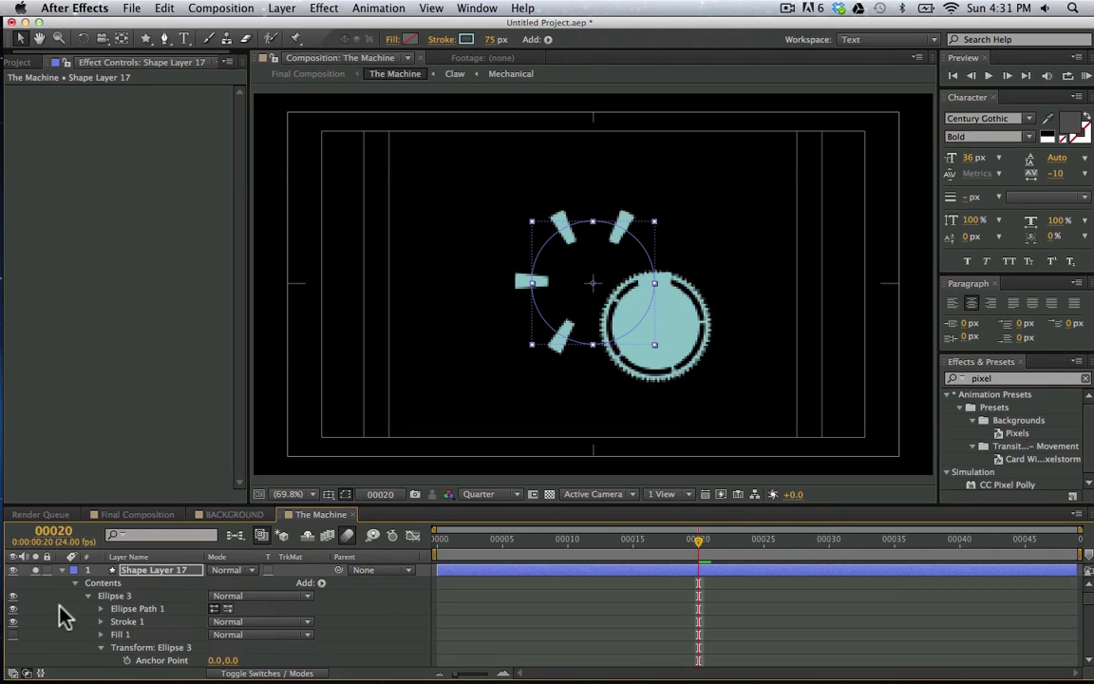
left_click(88, 596)
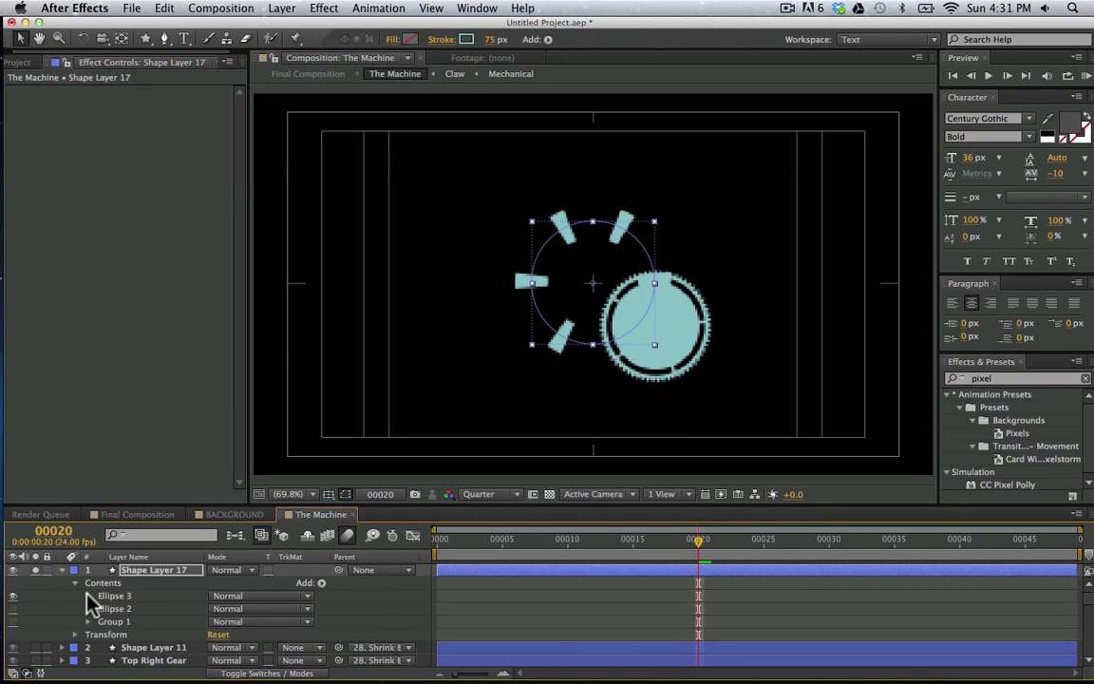
left_click(12, 622)
left_click(12, 609)
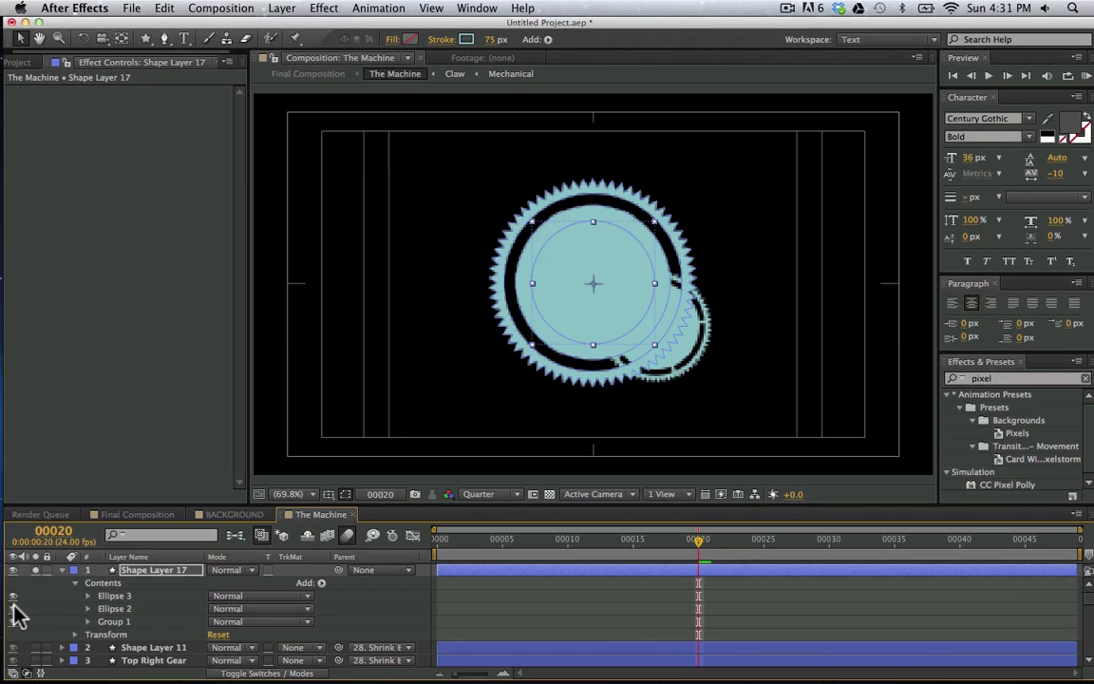
Rescale the dashed Ellipse 3 ring to 96% and select Shape Layer 17
left_click(88, 596)
scroll(91, 603, "down", 2)
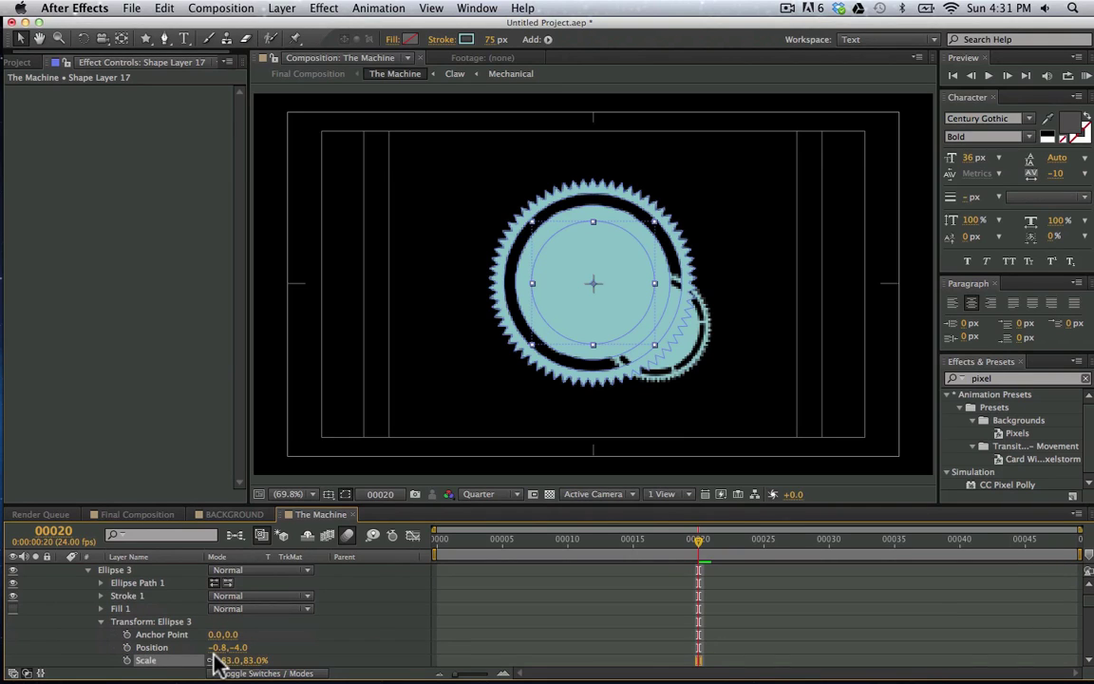
left_click_drag(233, 661, 243, 659)
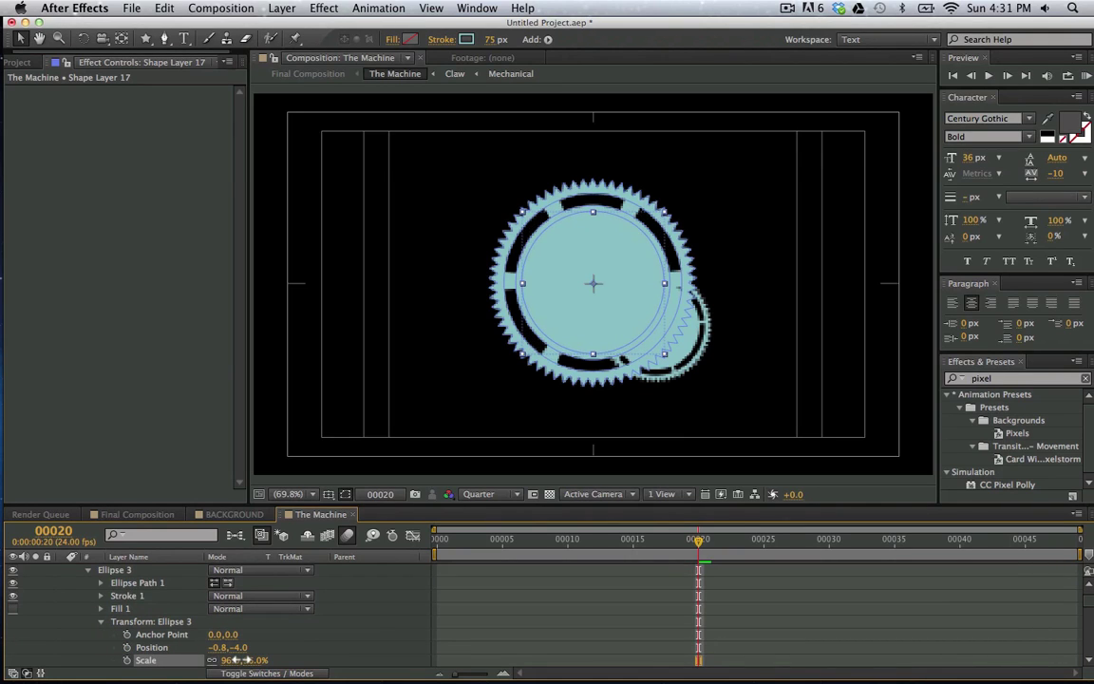
left_click(722, 647)
scroll(241, 574, "up", 2)
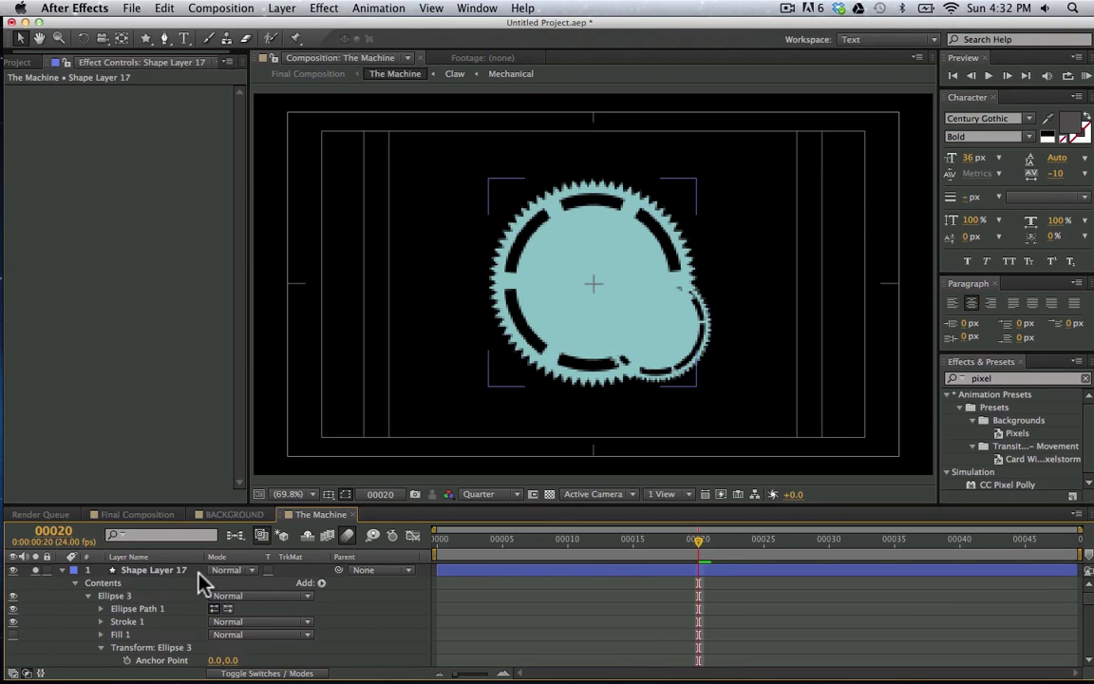
left_click(185, 570)
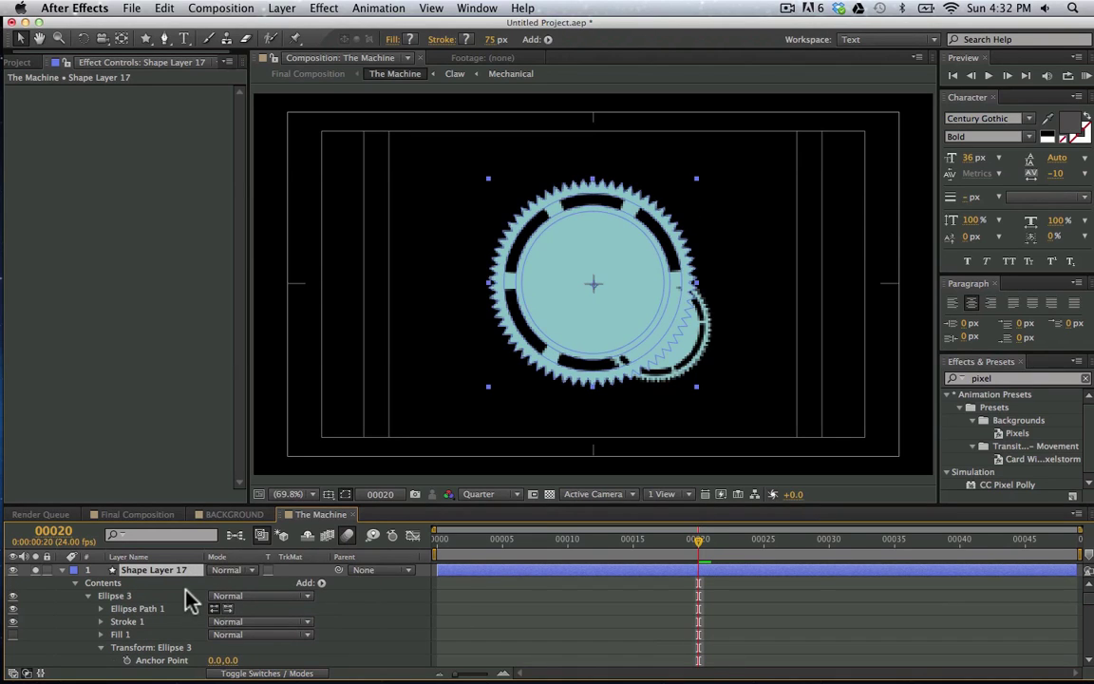
Add the expression time*100 to Shape Layer 17's Rotation
left_click(78, 584)
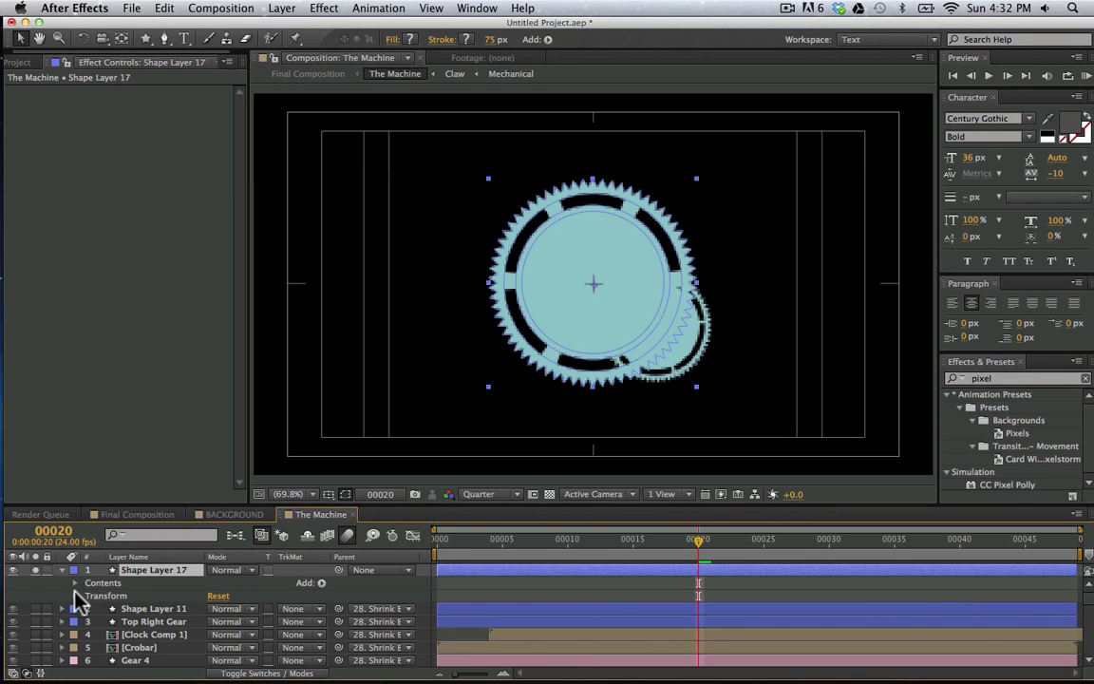
left_click(75, 596)
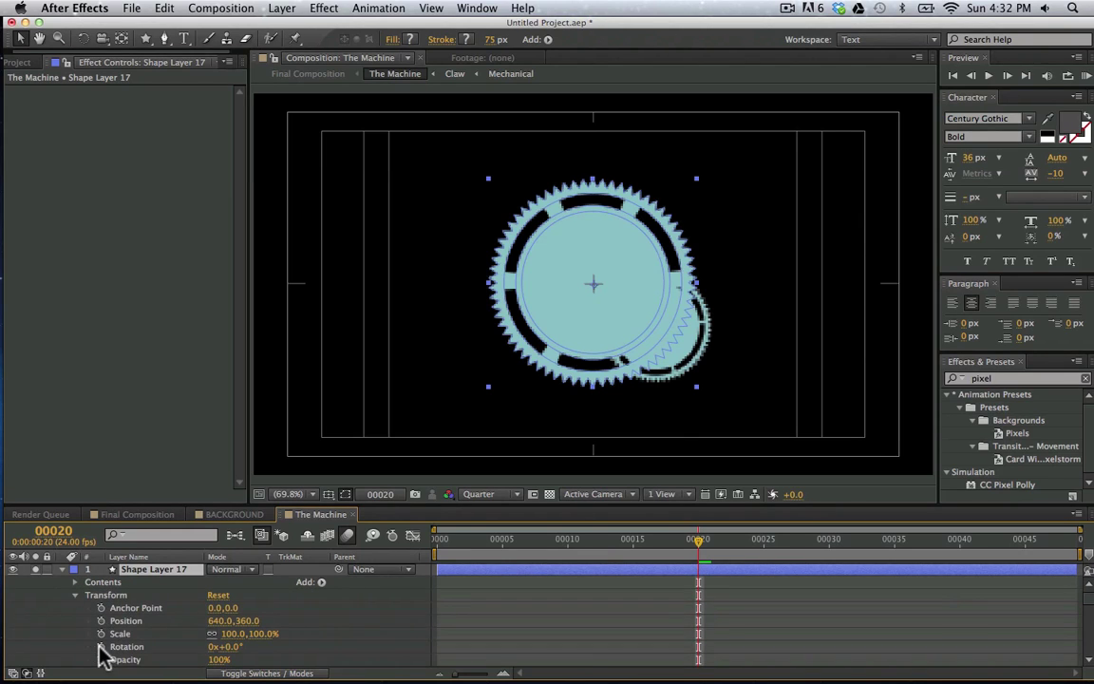
left_click(112, 596)
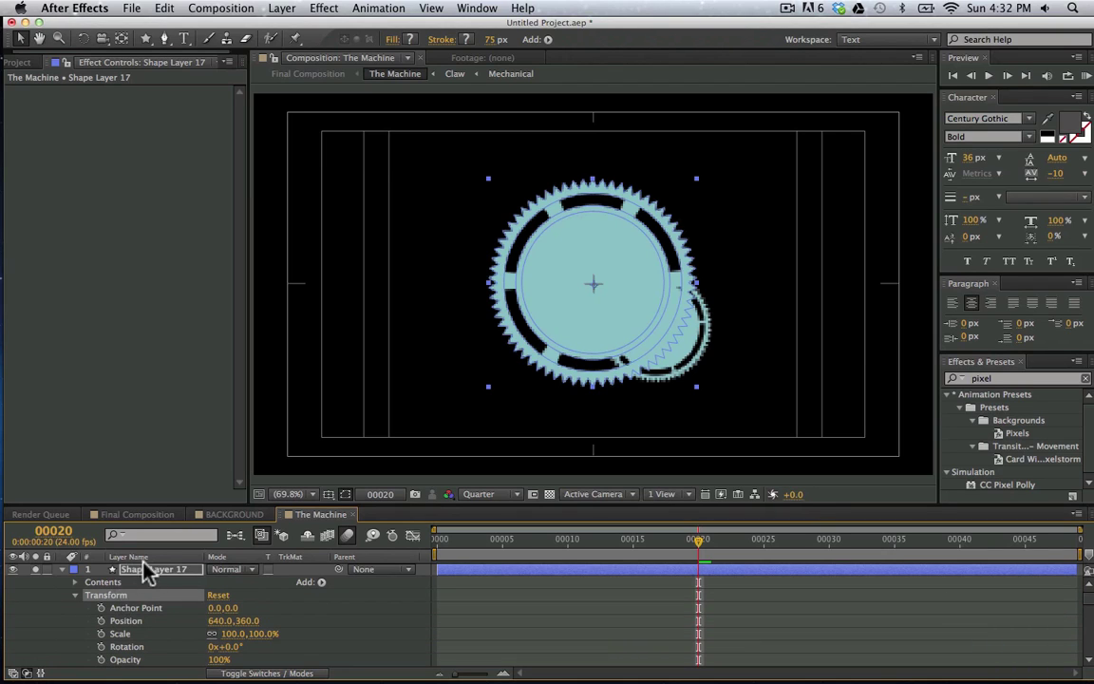
left_click(101, 647, "alt")
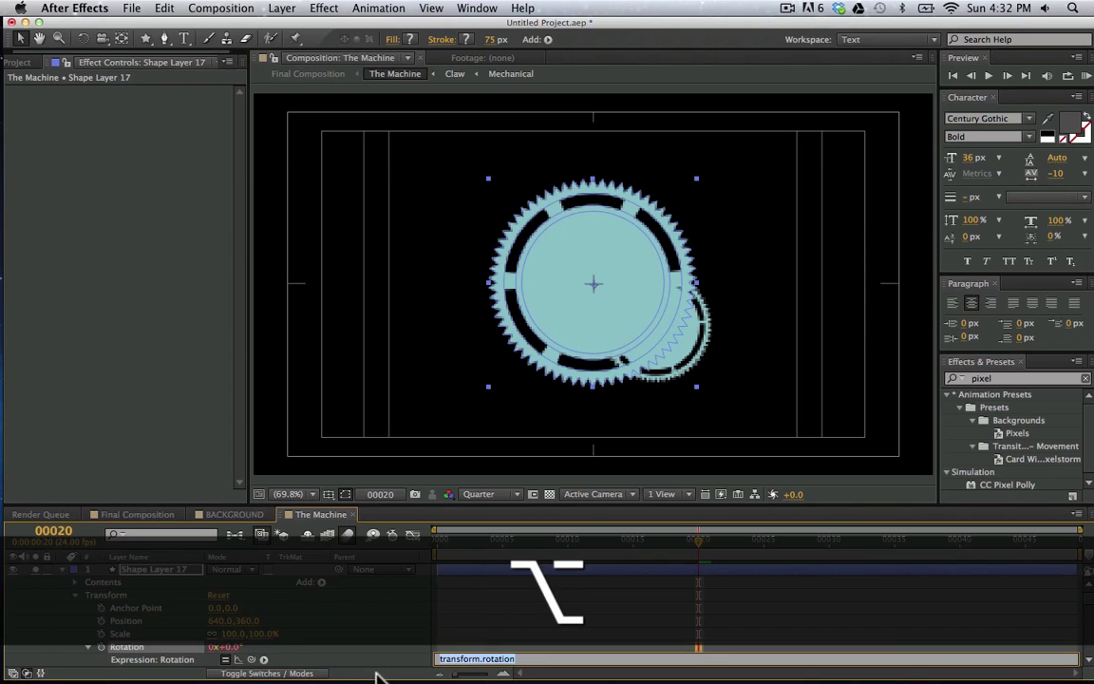
type("time")
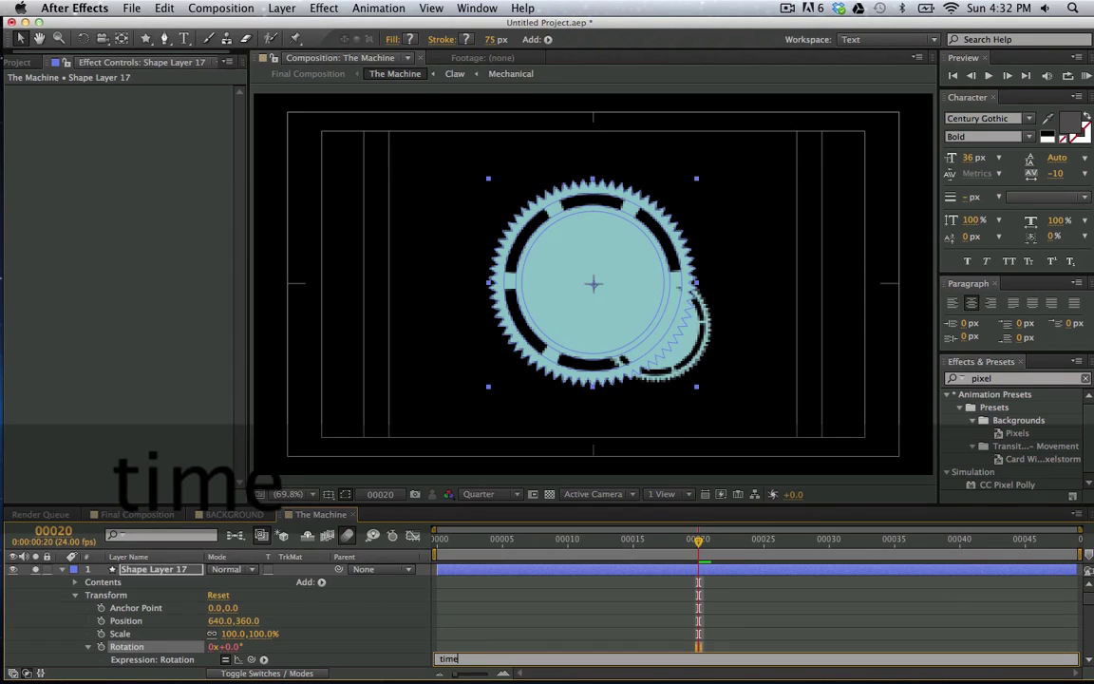
type("*")
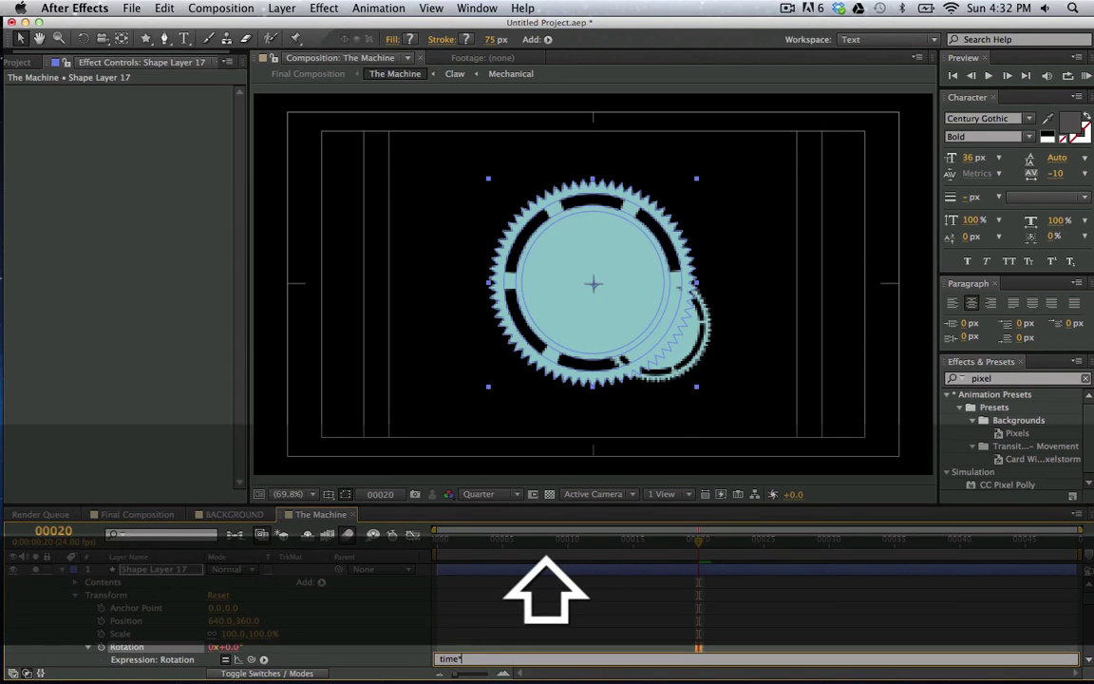
type("100")
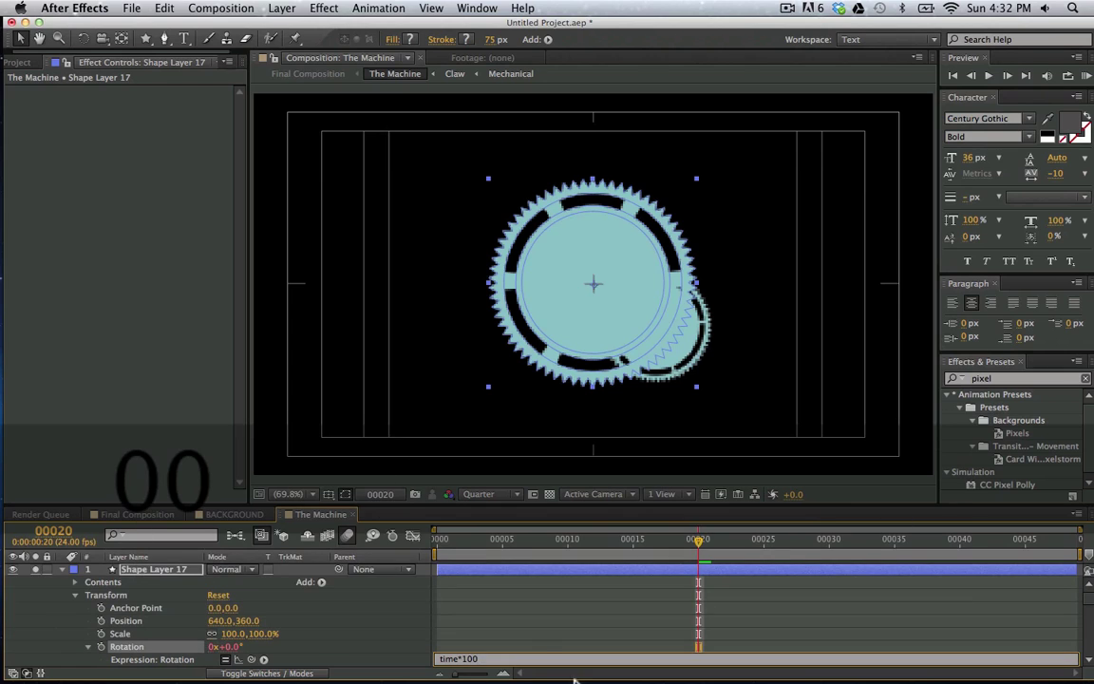
Preview The Machine from the start to watch the gear spin
left_click(453, 549)
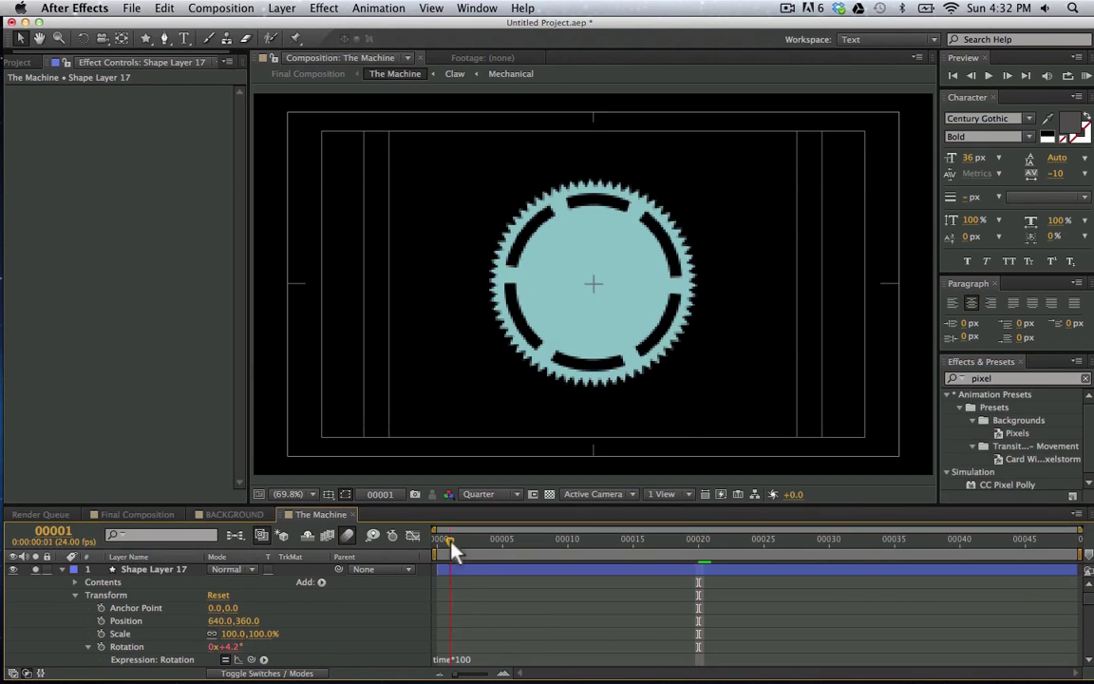
key("space")
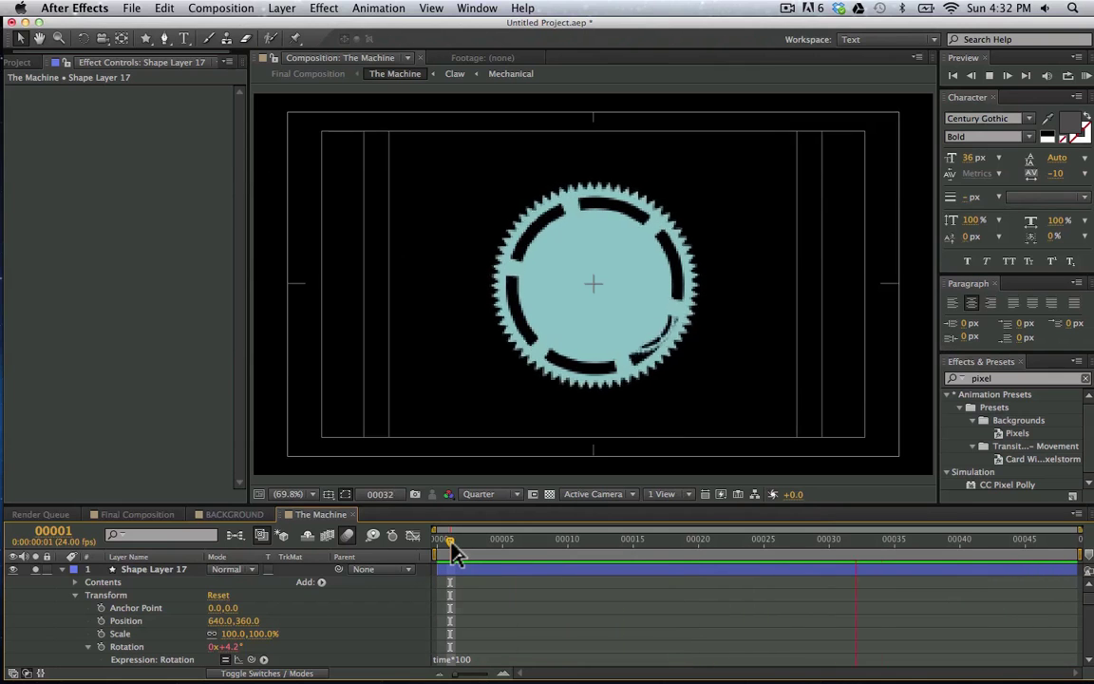
left_click(449, 581)
key("shift+Page_Down")
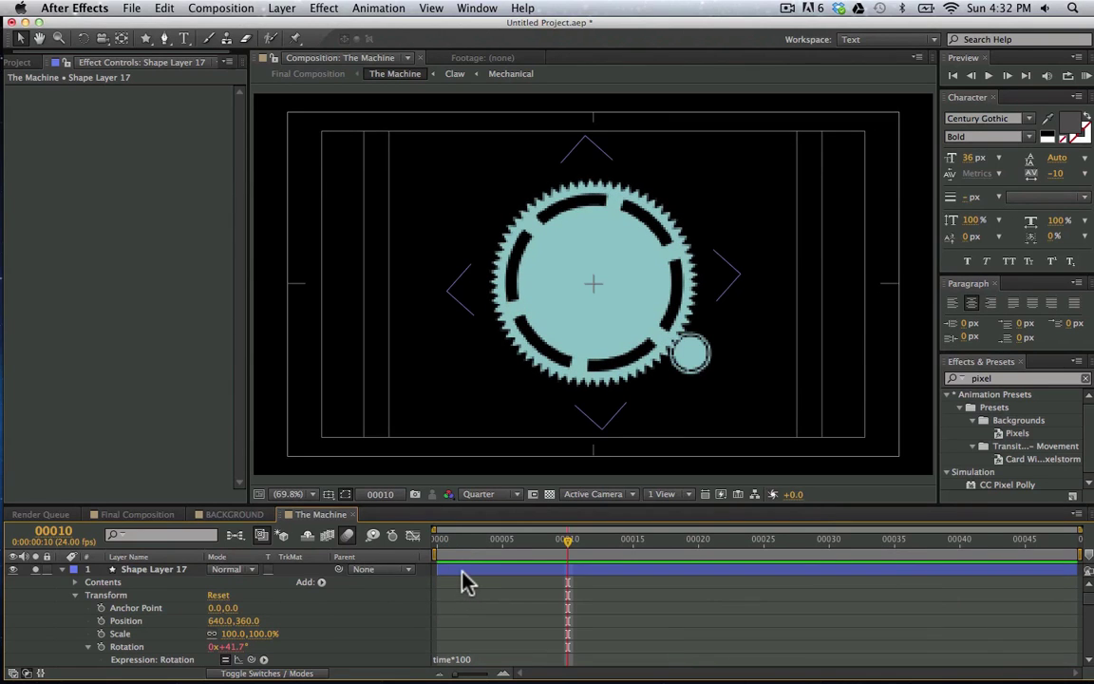
key("u")
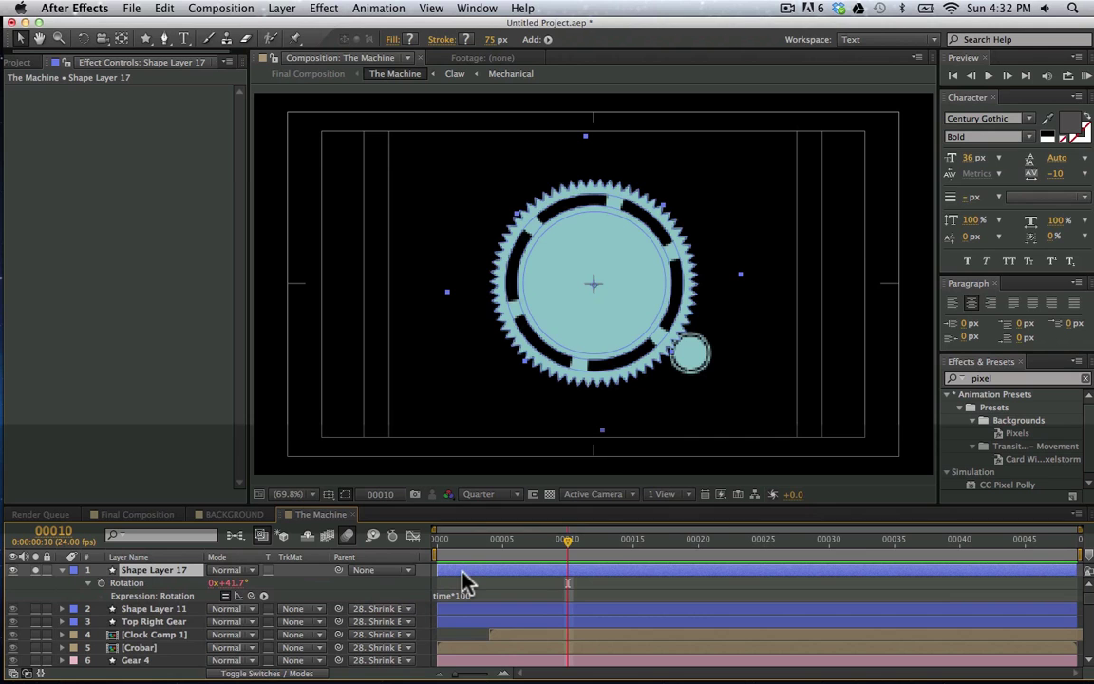
key("KP_0")
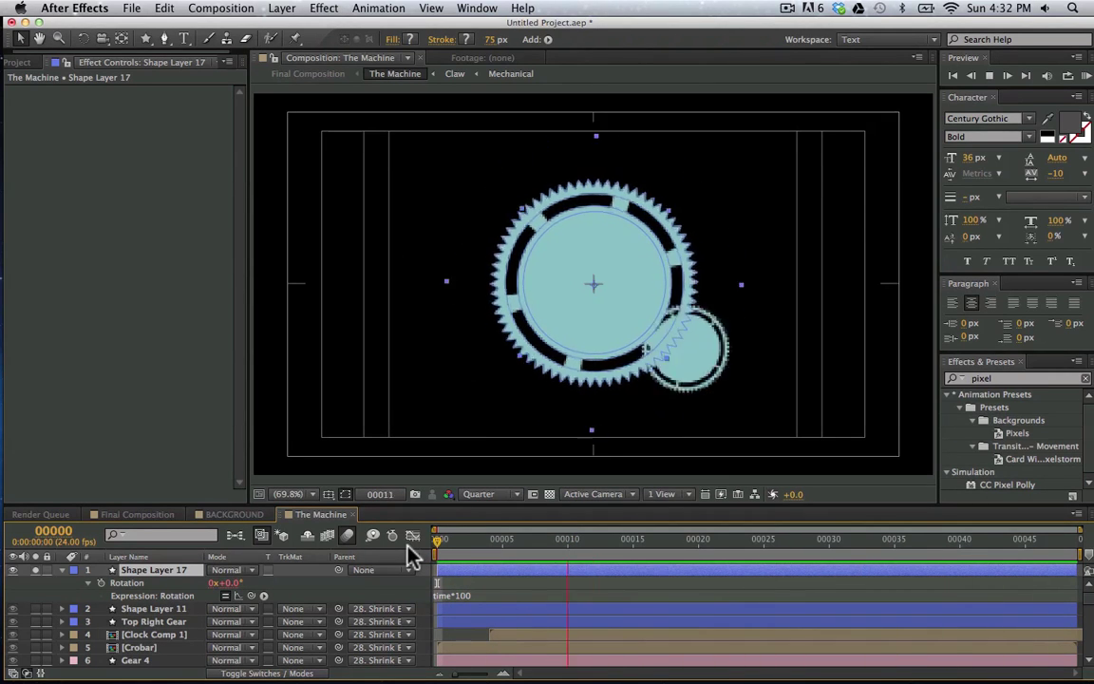
Select the Brown Circle layer and scrub frames 12 to 28 to inspect it
left_click(152, 635)
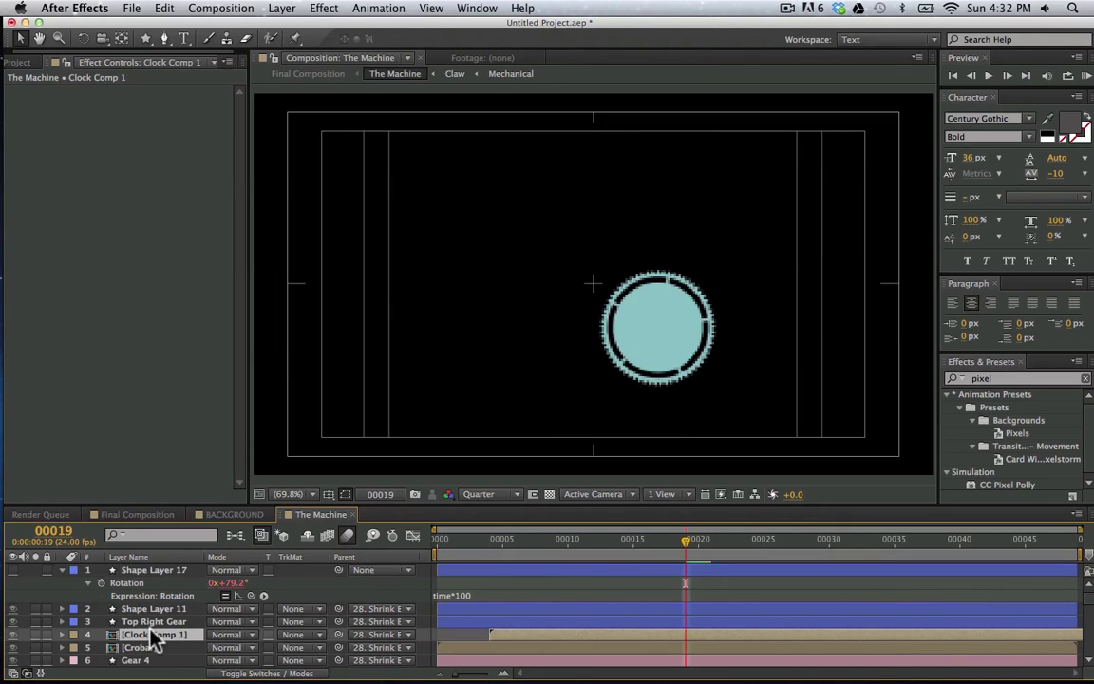
scroll(152, 641, "down", 10)
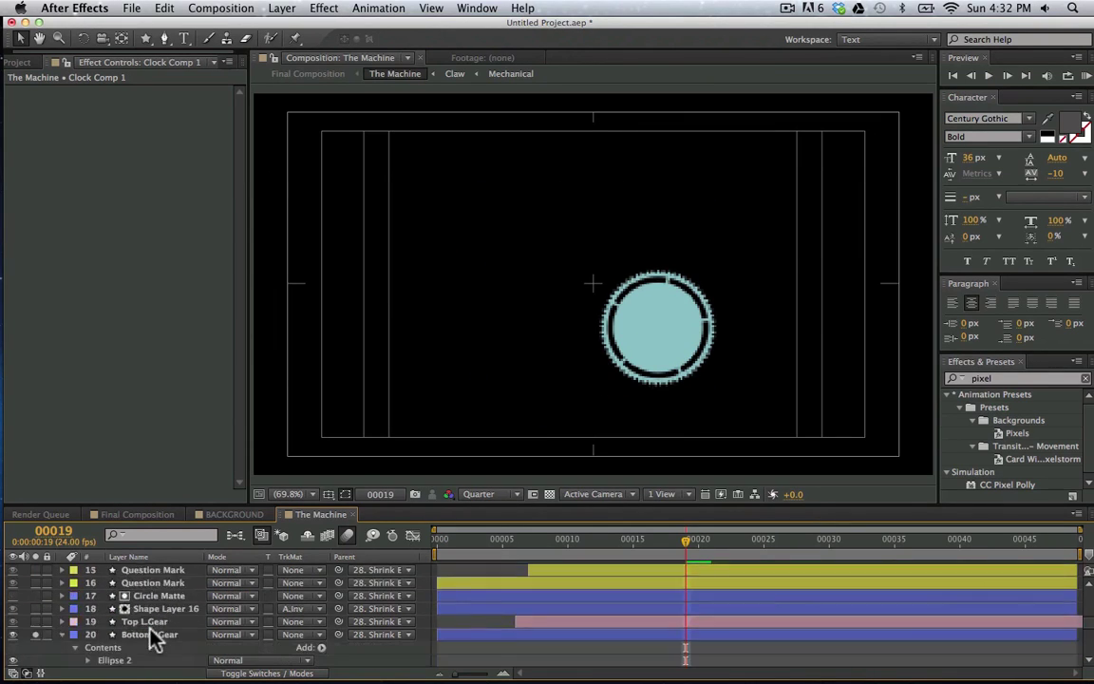
scroll(152, 641, "down", 1)
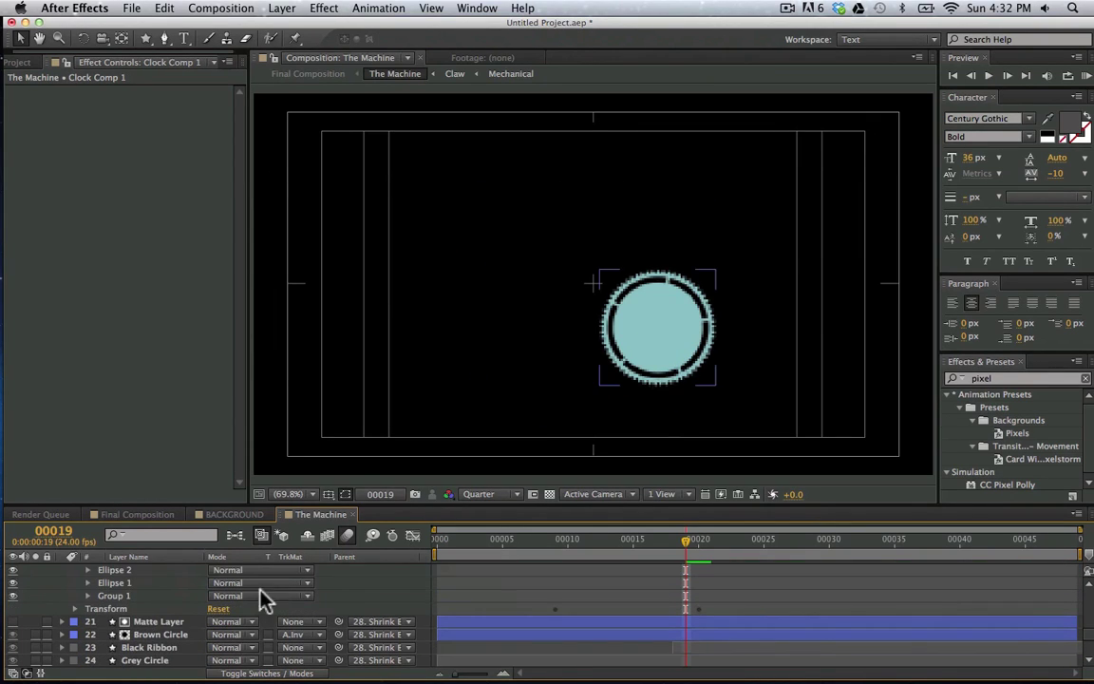
left_click(160, 641)
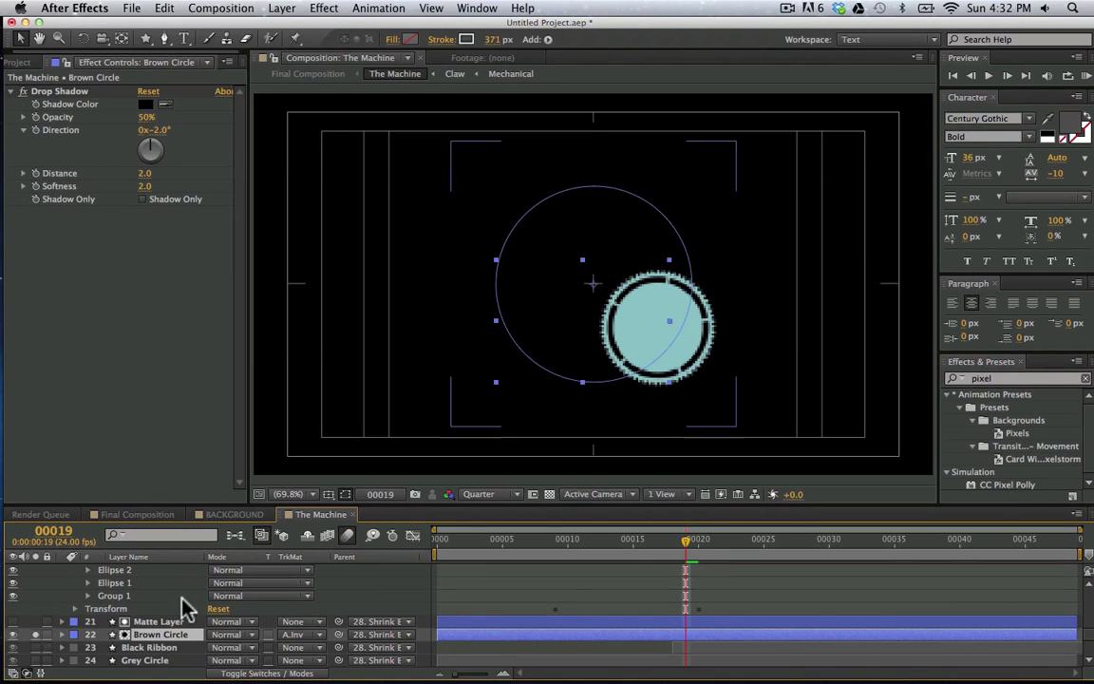
left_click_drag(686, 539, 815, 577)
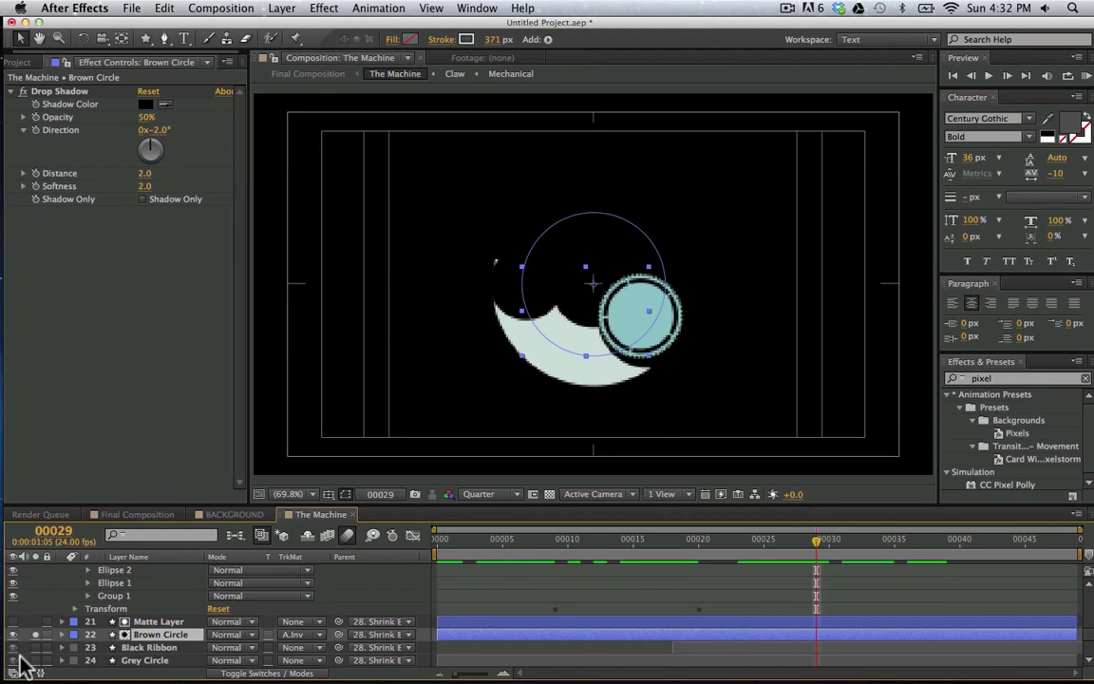
scroll(214, 608, "up", 1)
left_click(594, 556)
left_click_drag(612, 561, 778, 549)
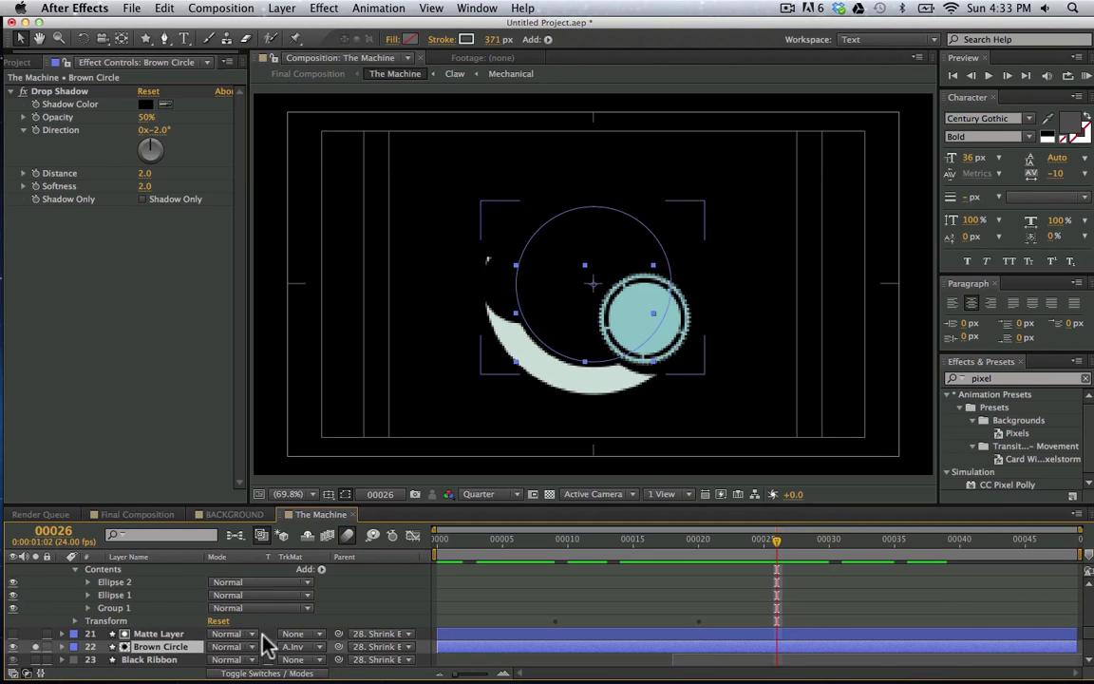
Set Brown Circle's track matte to No Track Matte and review the uncut shape
left_click(152, 660)
key("u")
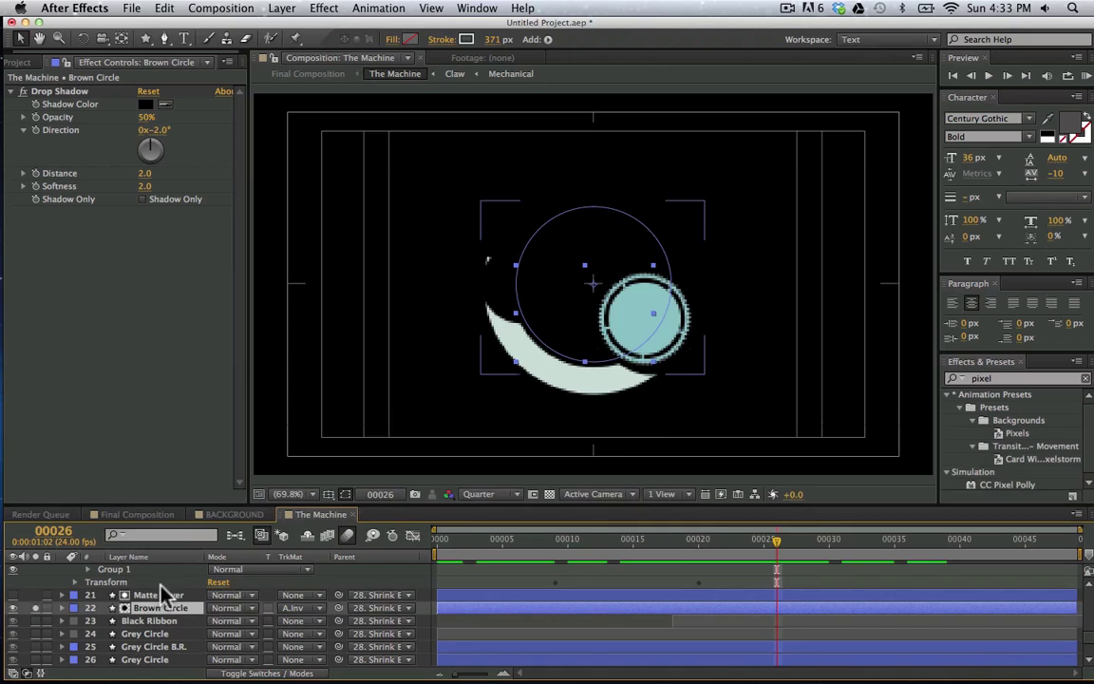
left_click(570, 545)
left_click_drag(570, 549, 777, 551)
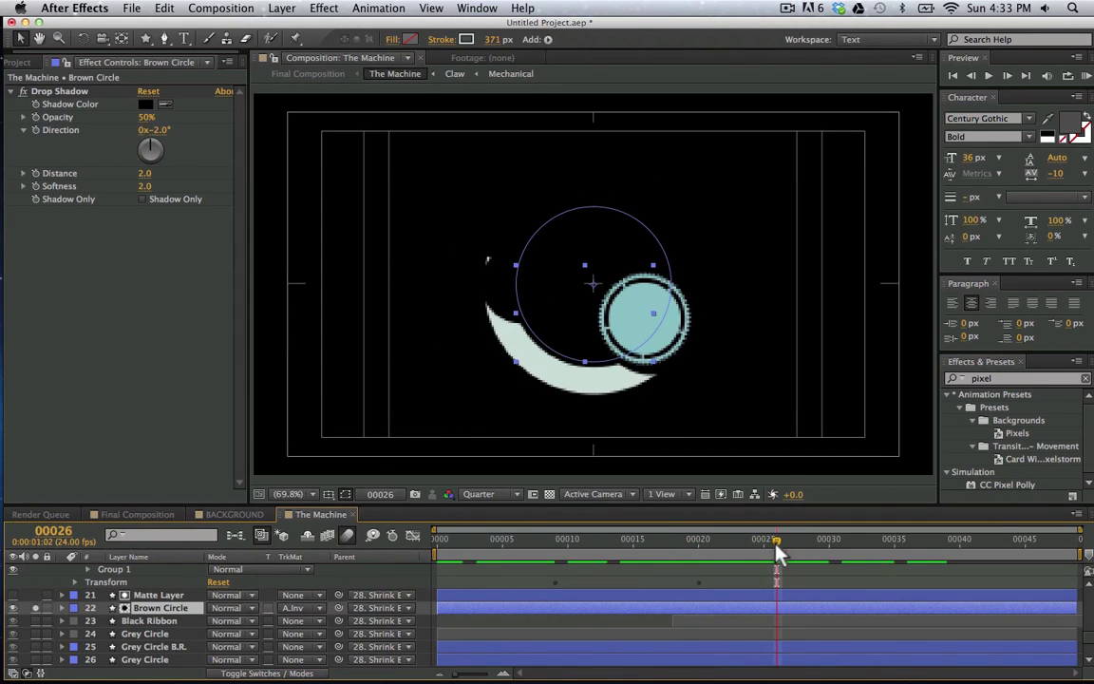
left_click(303, 608)
left_click(310, 596)
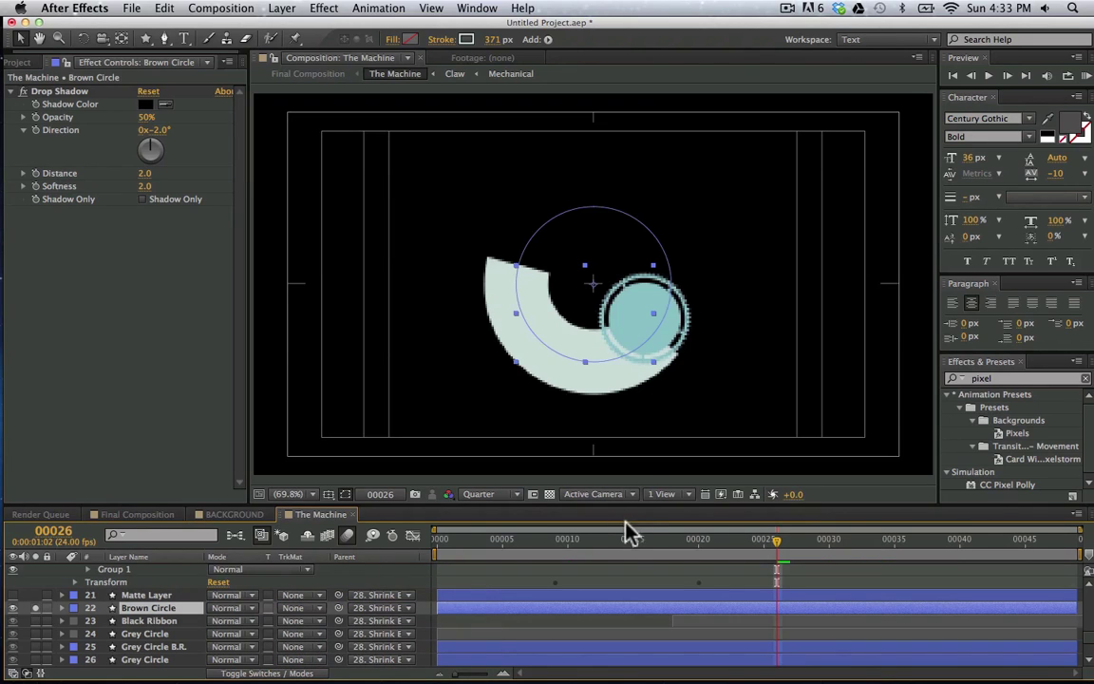
left_click_drag(587, 546, 516, 570)
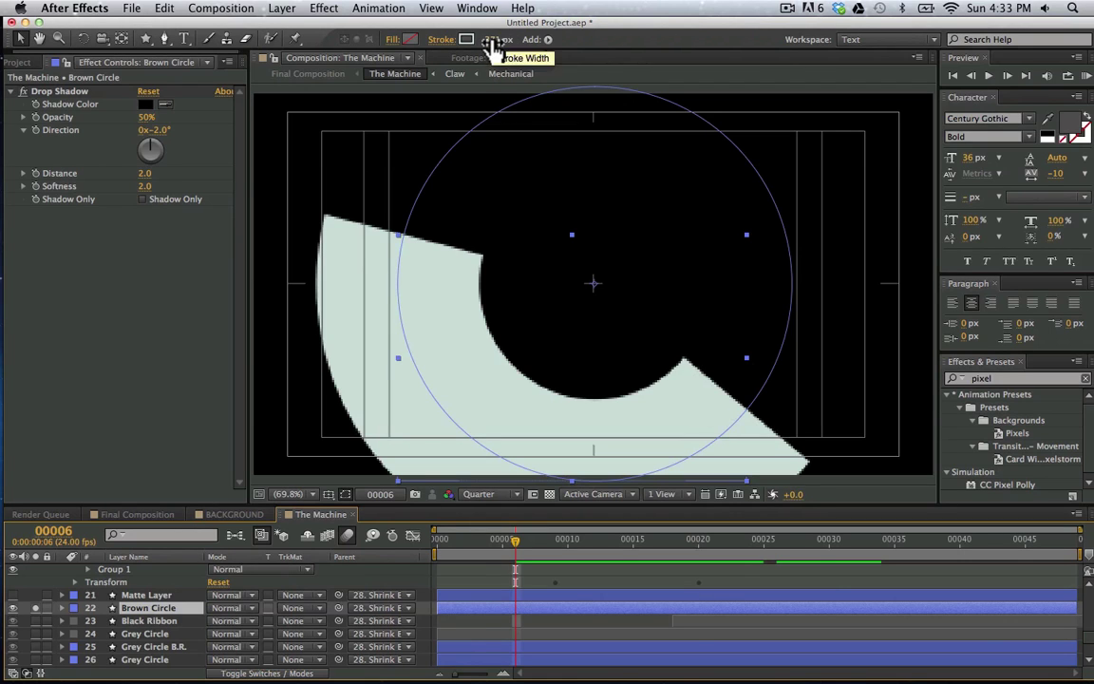
Set Brown Circle's track matte to Alpha Inverted Matte and scrub frames 23-29
left_click(292, 609)
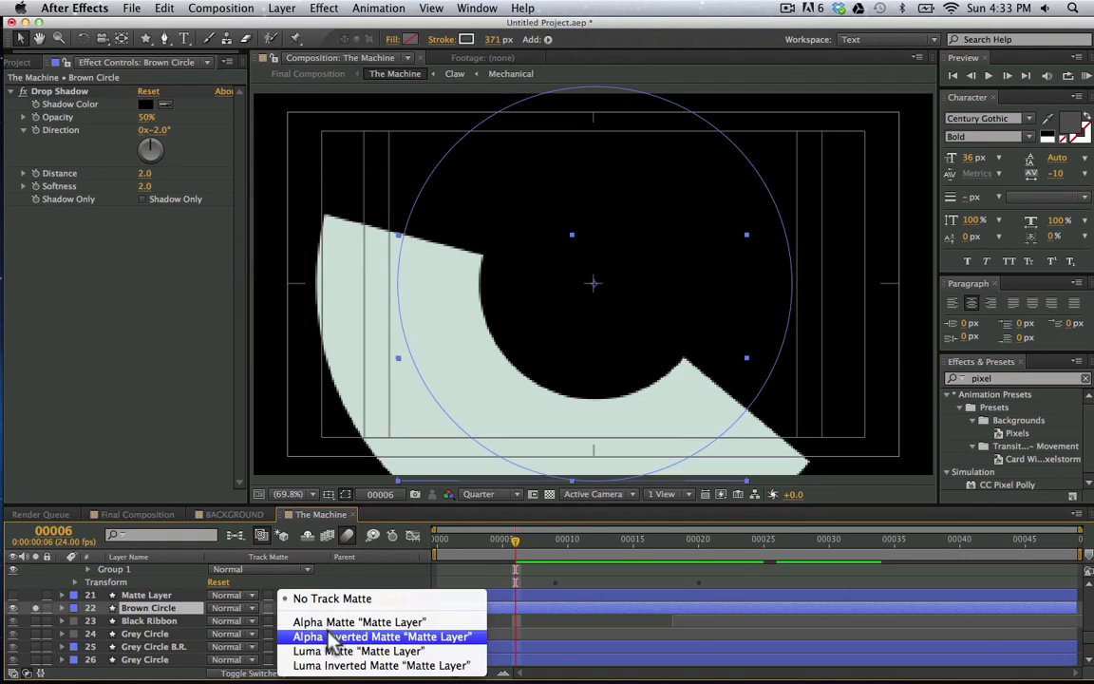
left_click(295, 635)
left_click(828, 538)
mouse_move(829, 538)
left_mouse_down()
mouse_move(737, 540)
mouse_move(816, 539)
left_mouse_up()
Show the Matte Layer and hide Brown Circle to inspect the matte circles
left_click(152, 595)
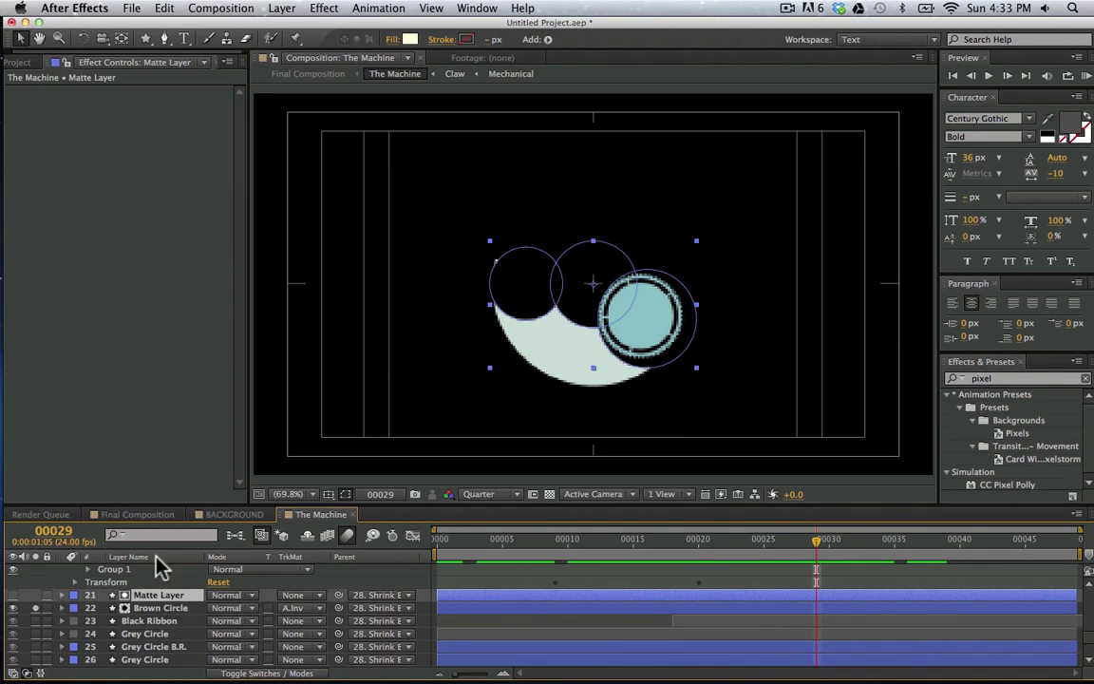
left_click(36, 595)
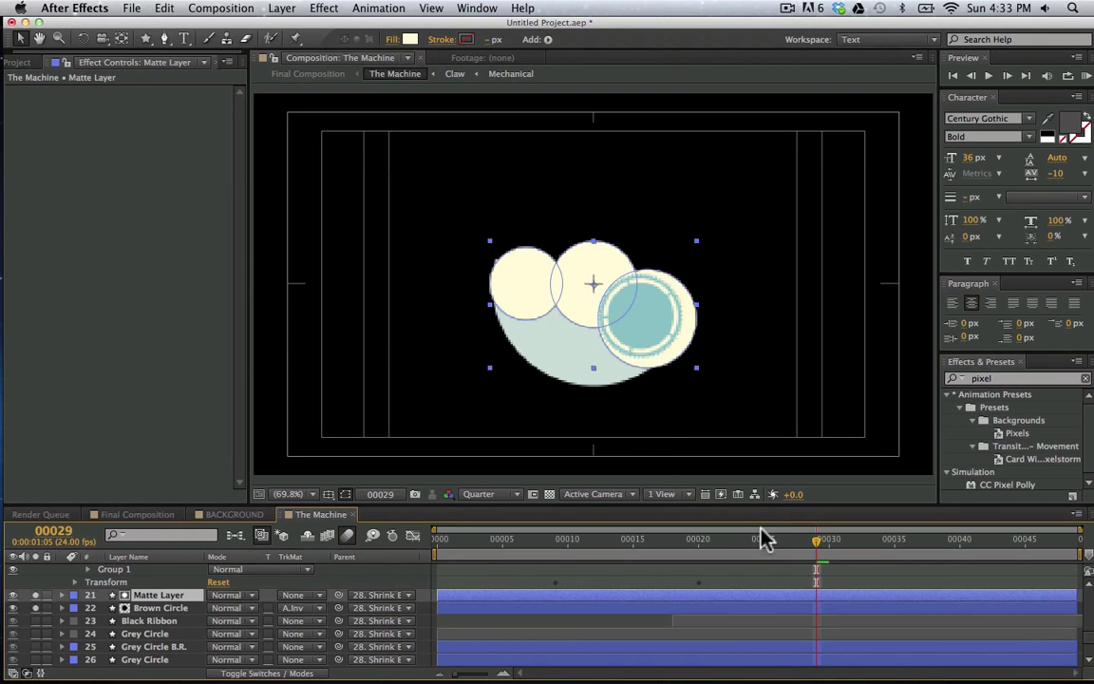
mouse_move(806, 547)
left_mouse_down()
mouse_move(706, 557)
mouse_move(828, 552)
mouse_move(765, 559)
mouse_move(790, 564)
left_mouse_up()
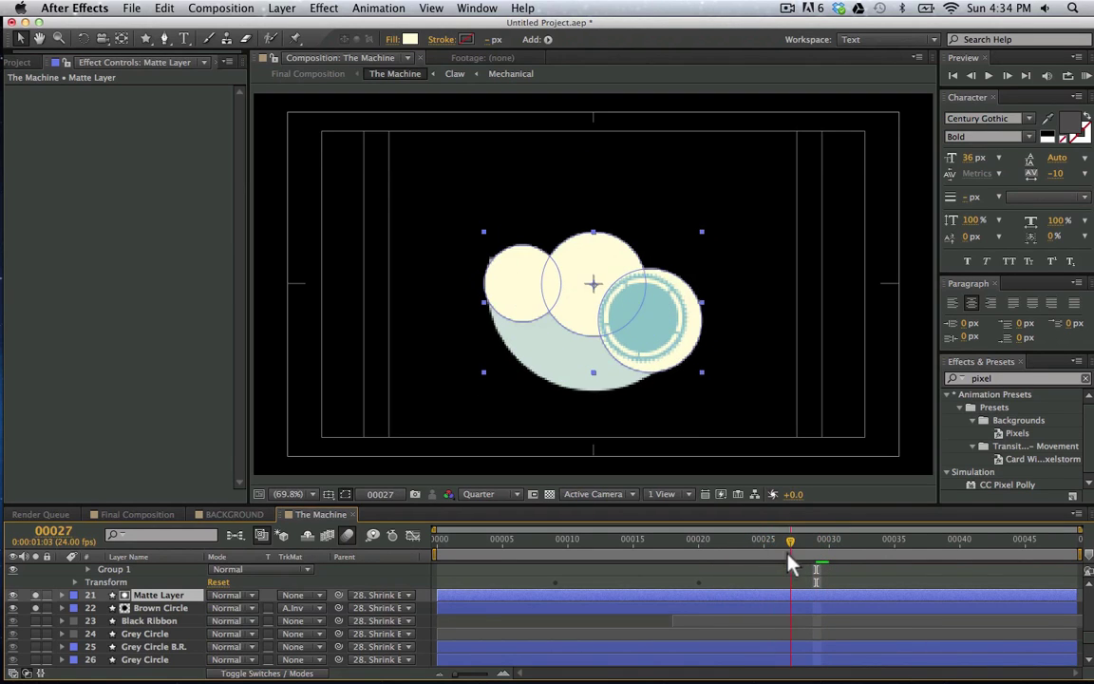
left_click(162, 610)
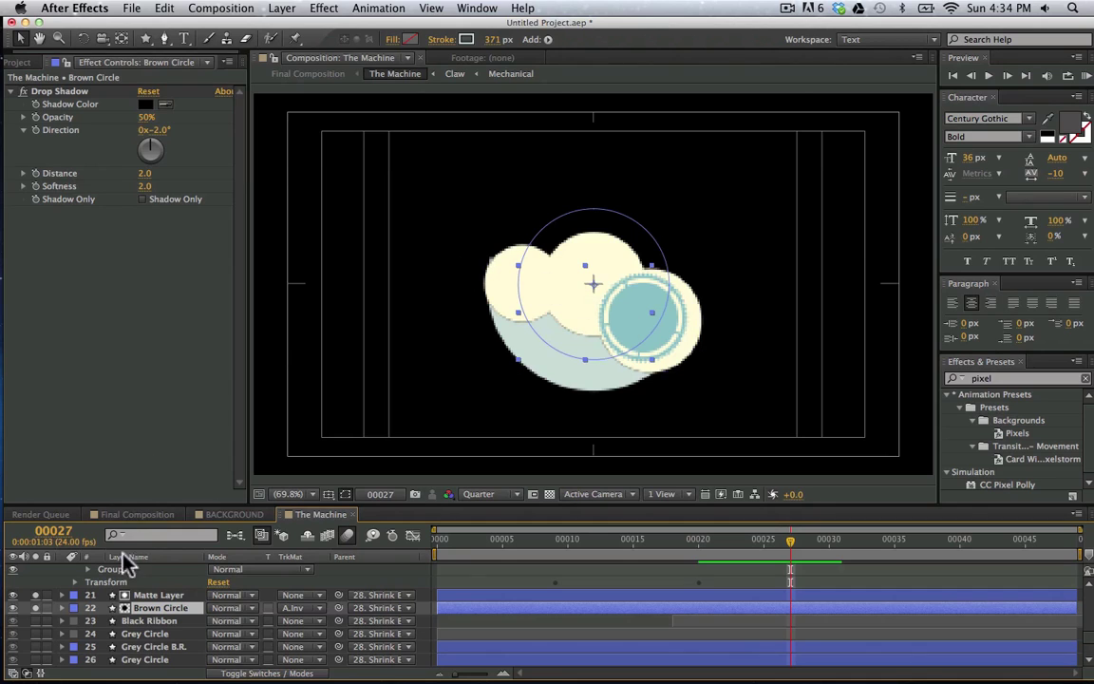
left_click(152, 595)
left_click(28, 617)
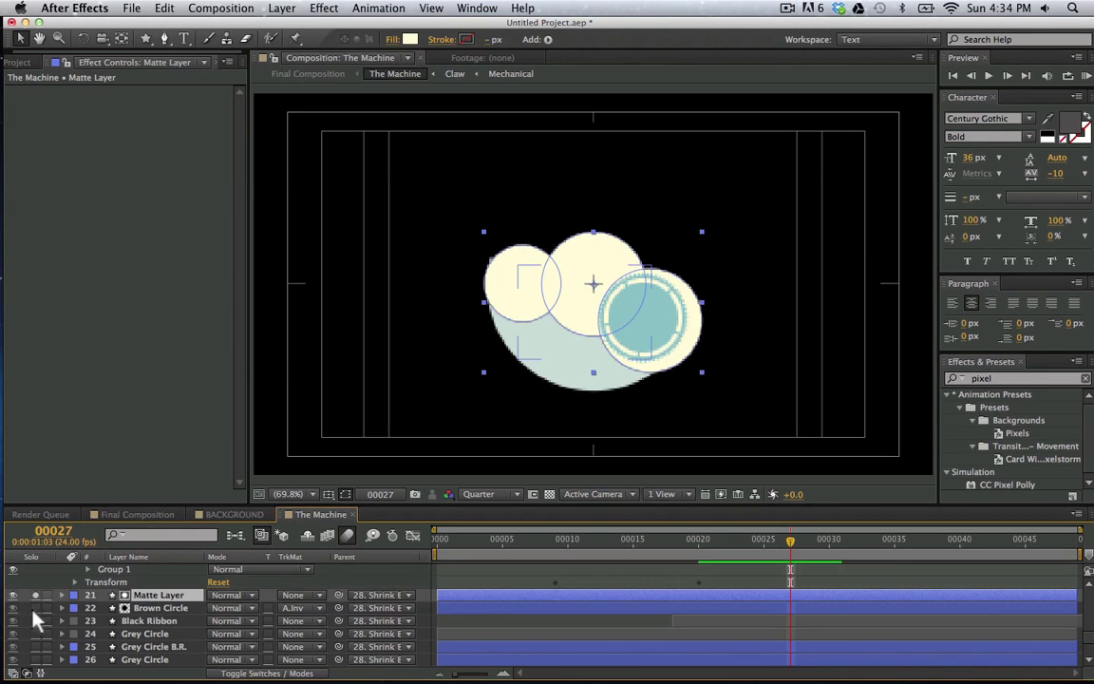
left_click_drag(747, 549, 804, 557)
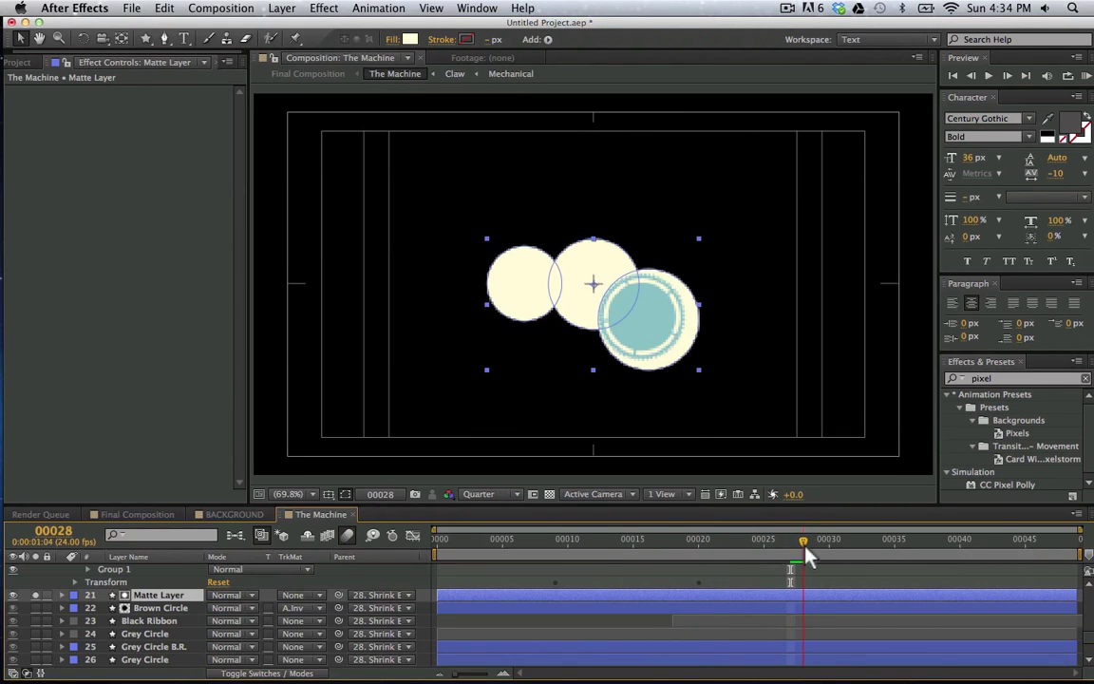
Hide the Matte Layer, show Brown Circle again, and preview from frame 8
left_click(37, 599)
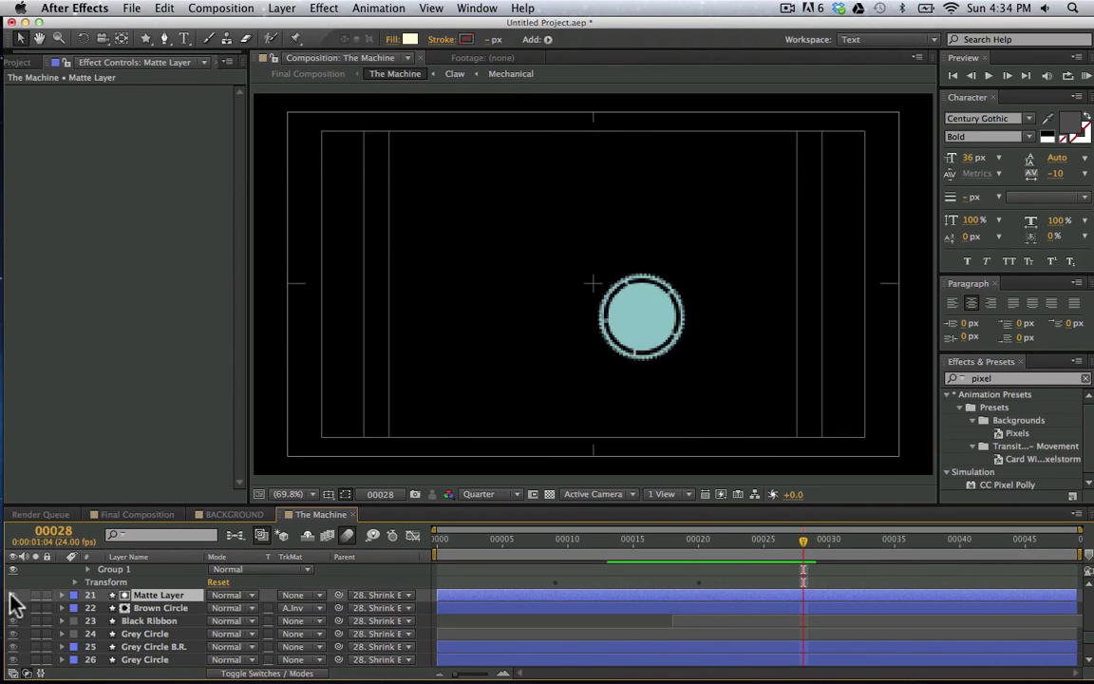
left_click(35, 608)
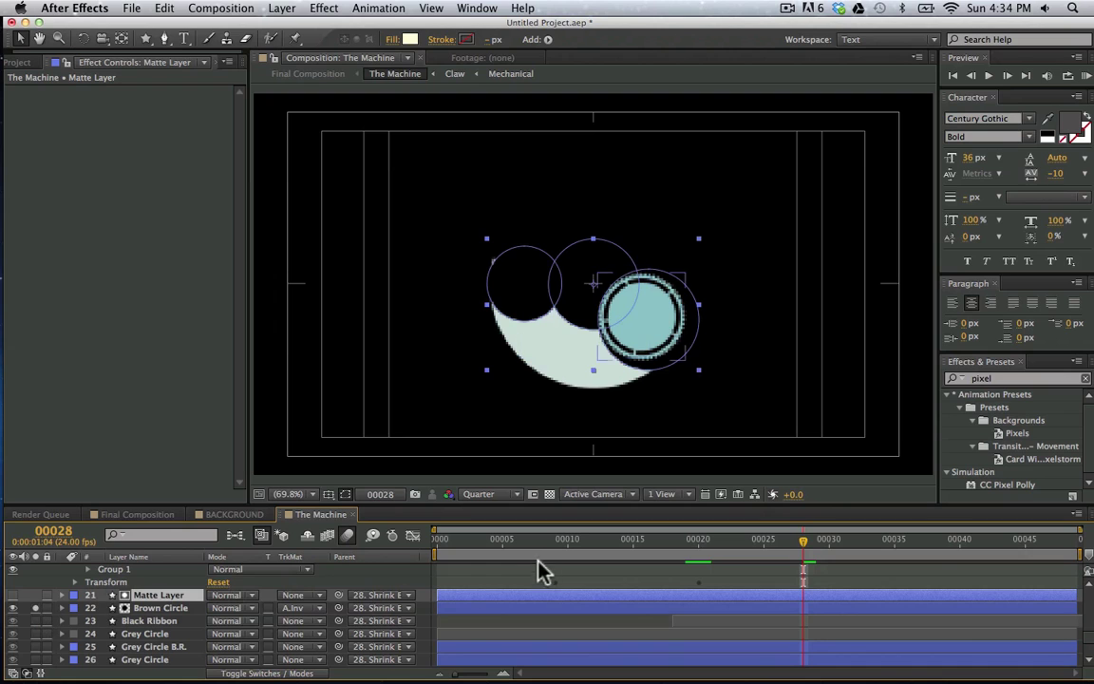
left_click_drag(670, 540, 823, 575)
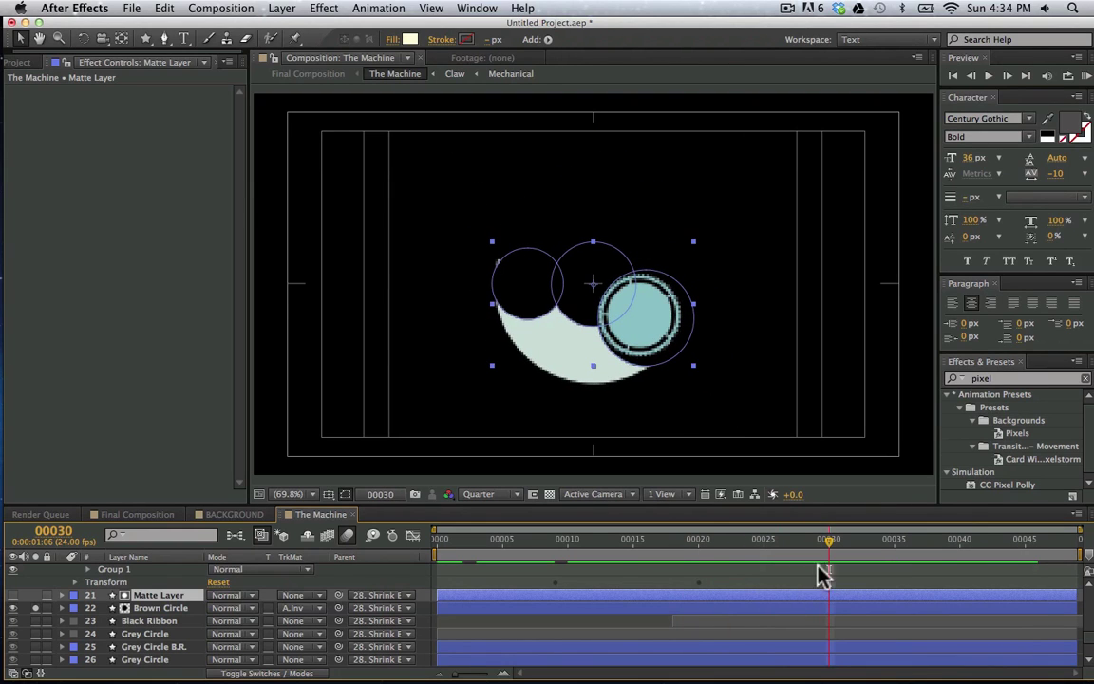
left_click(539, 556)
key("space")
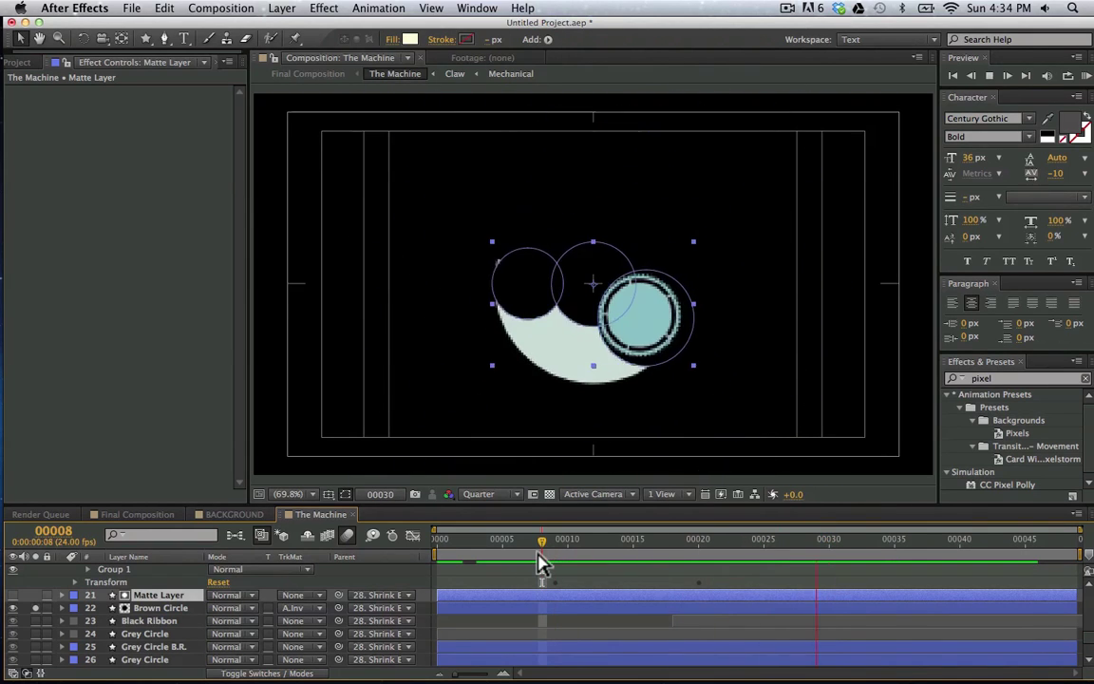
Solo Shape Layer 16 and view its wiping circle at frame 26
scroll(513, 629, "up", 3)
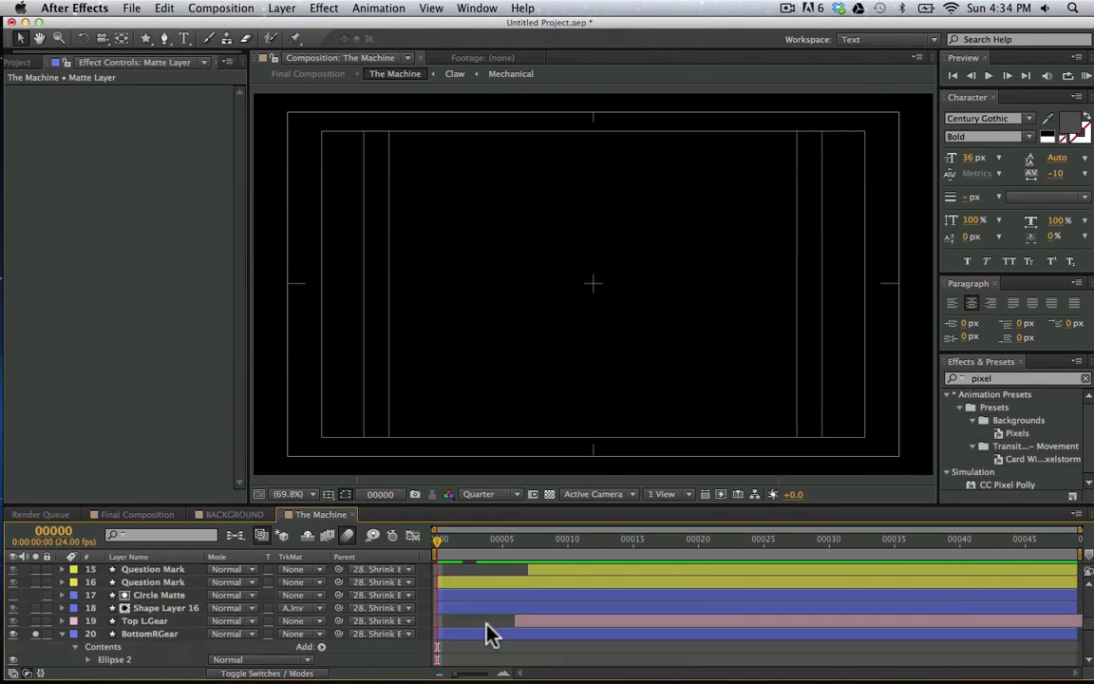
scroll(489, 631, "up", 2)
scroll(490, 630, "down", 1)
left_click(199, 647)
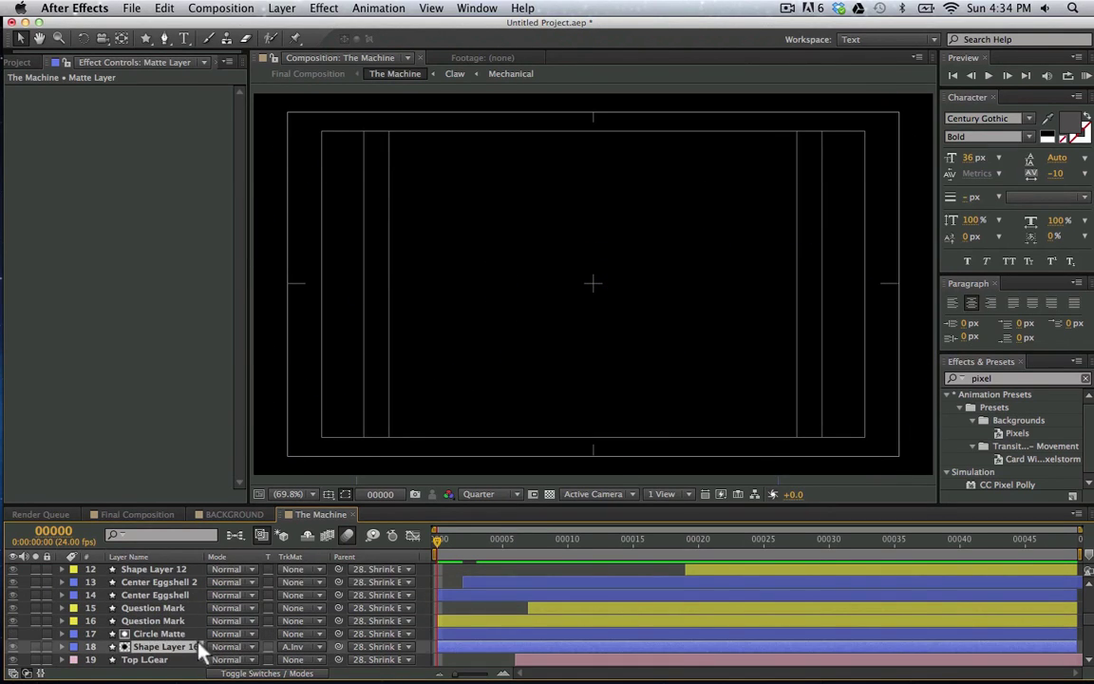
left_click(35, 647)
left_click_drag(788, 539, 808, 567)
Show Circle Matte's white shape over frames 20–30, hide it again, and maximize the Timeline
left_click(128, 633)
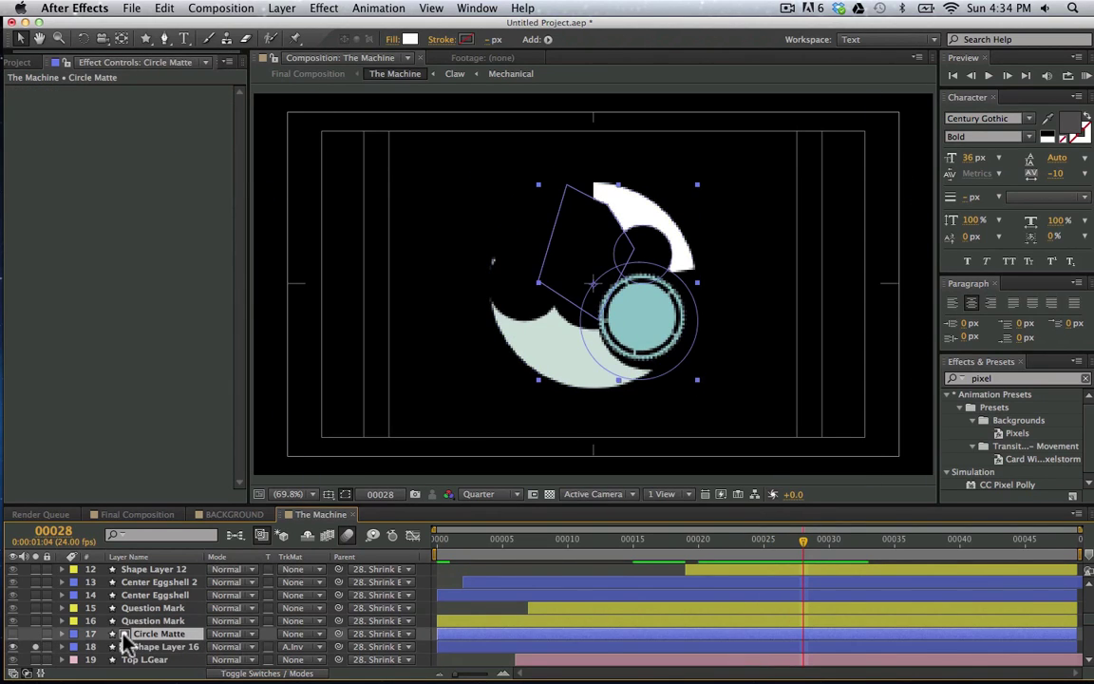
left_click(39, 636)
left_click_drag(703, 539, 842, 565)
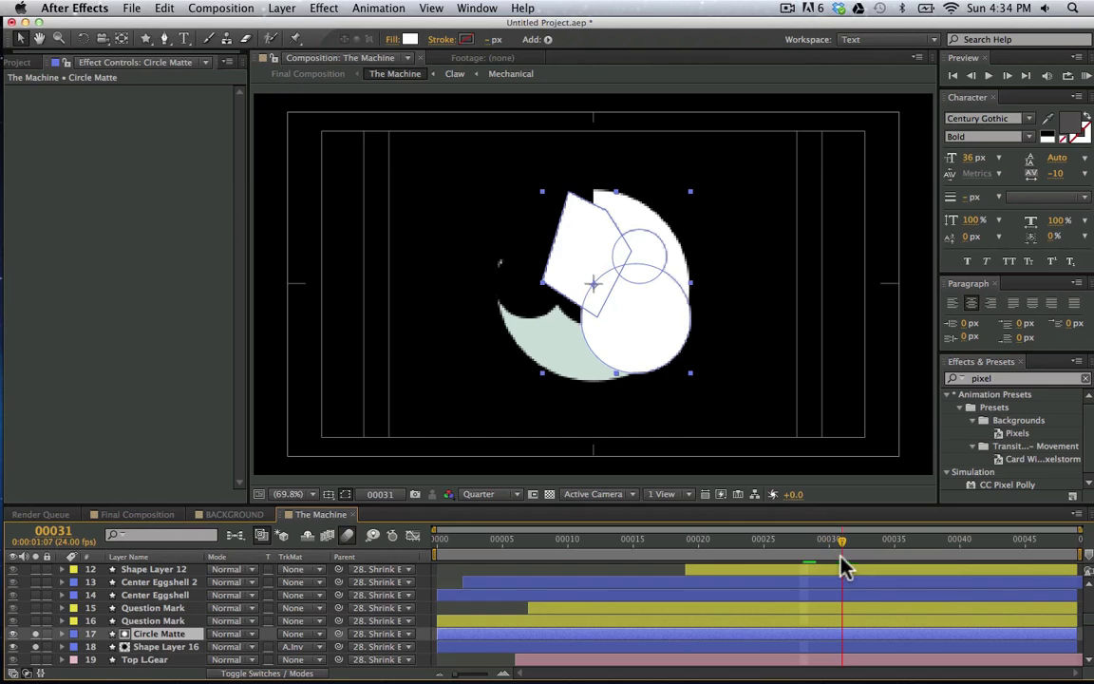
left_click(15, 647)
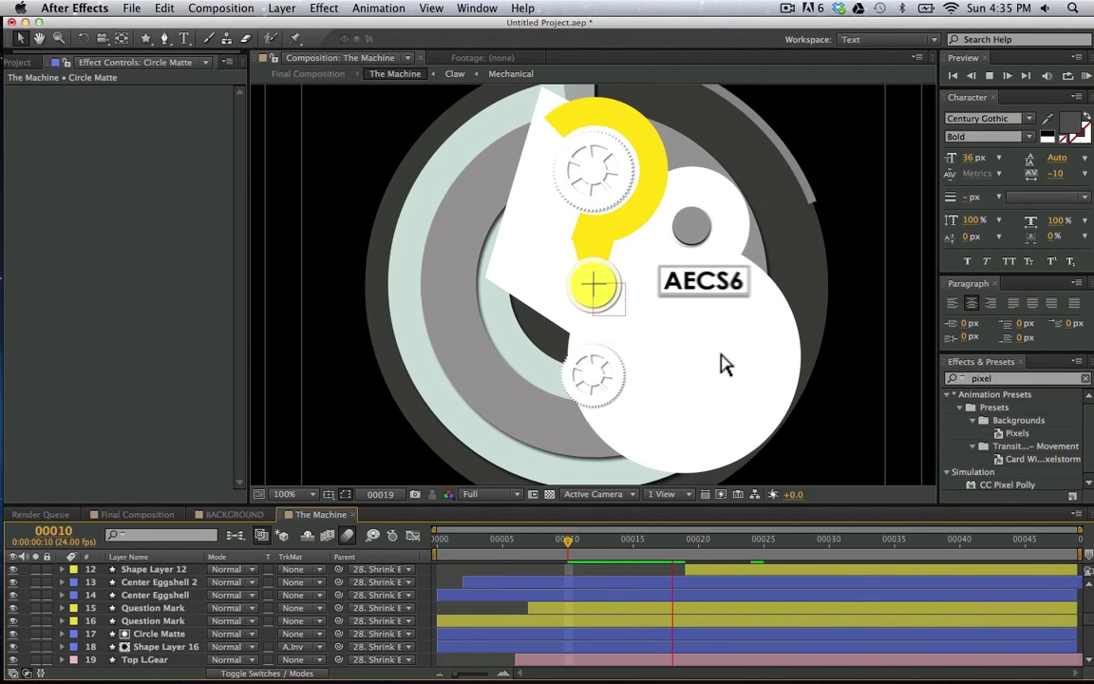
scroll(159, 601, "down", 5)
key("grave")
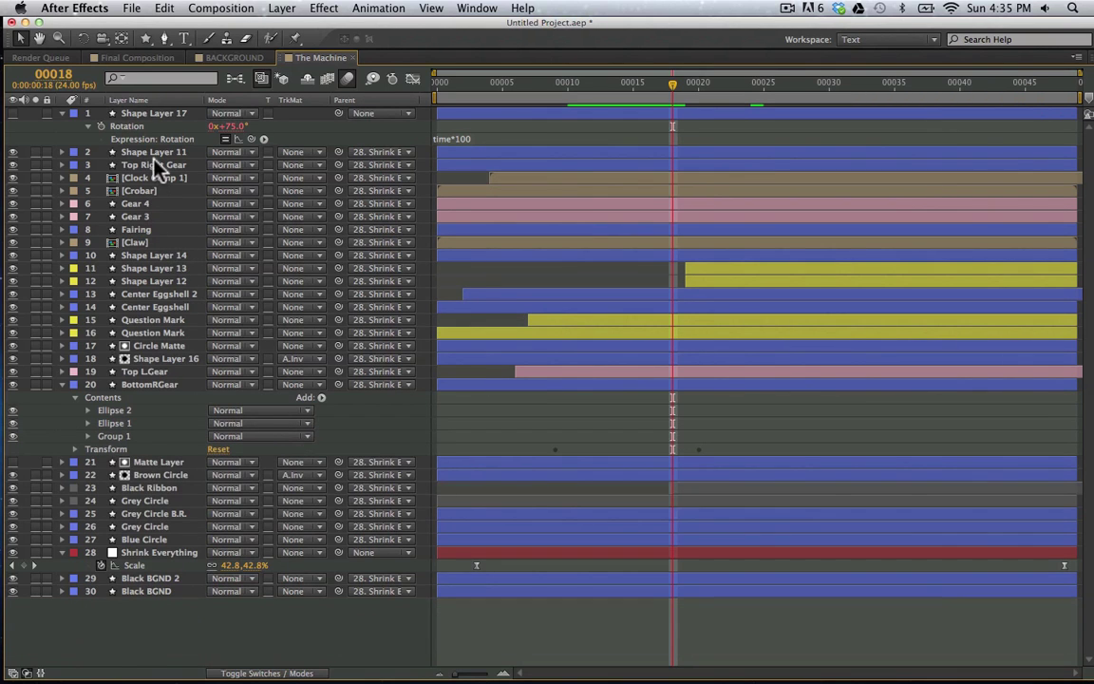
double_click(155, 177)
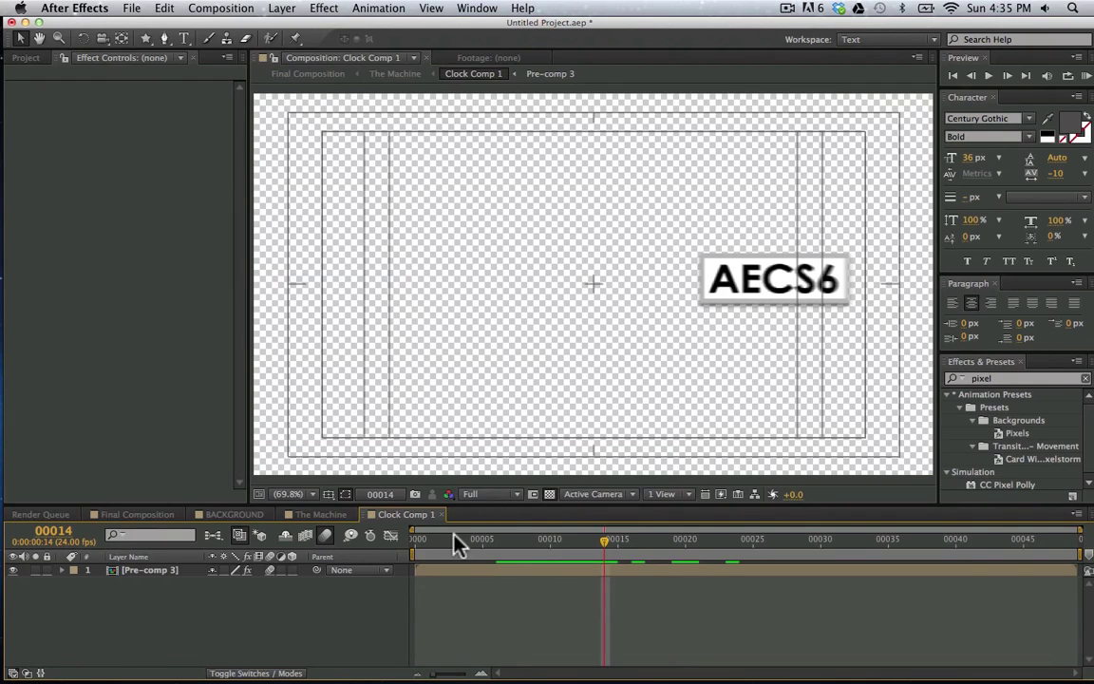
key("Home")
left_click(167, 572)
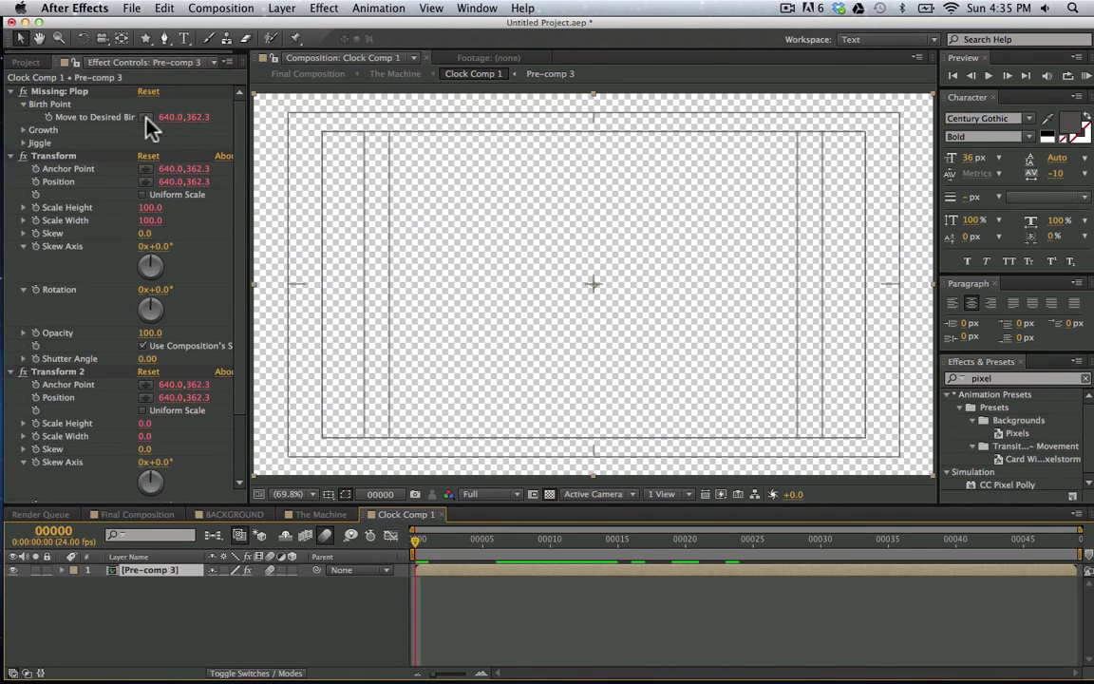
left_click(82, 92)
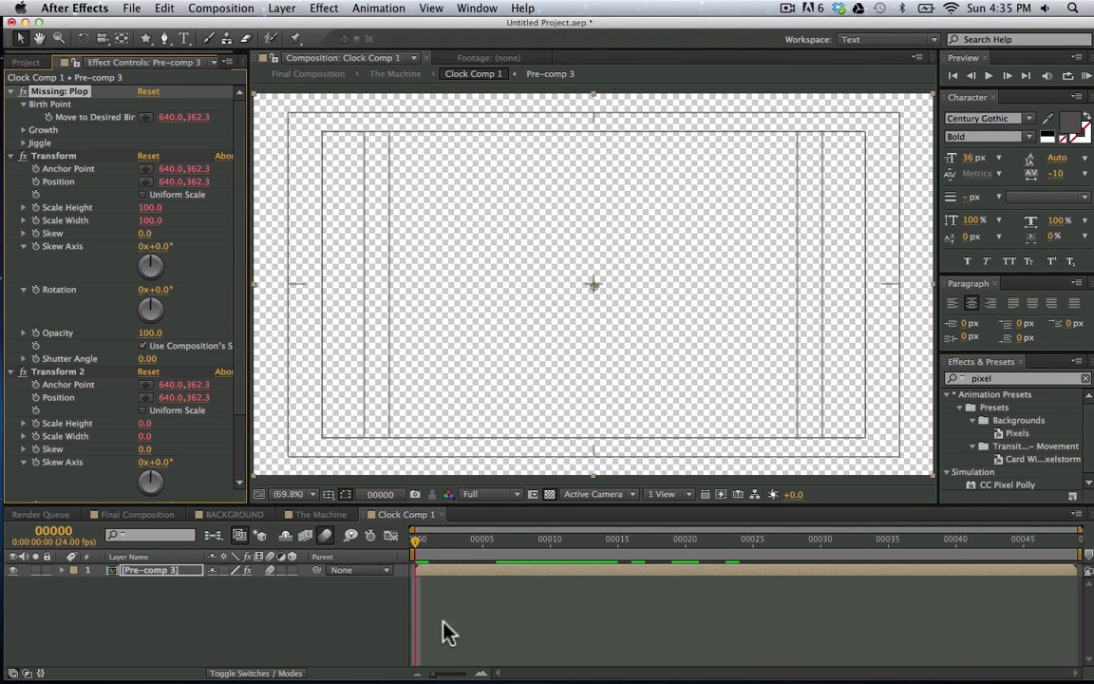
left_click(478, 635)
key("space")
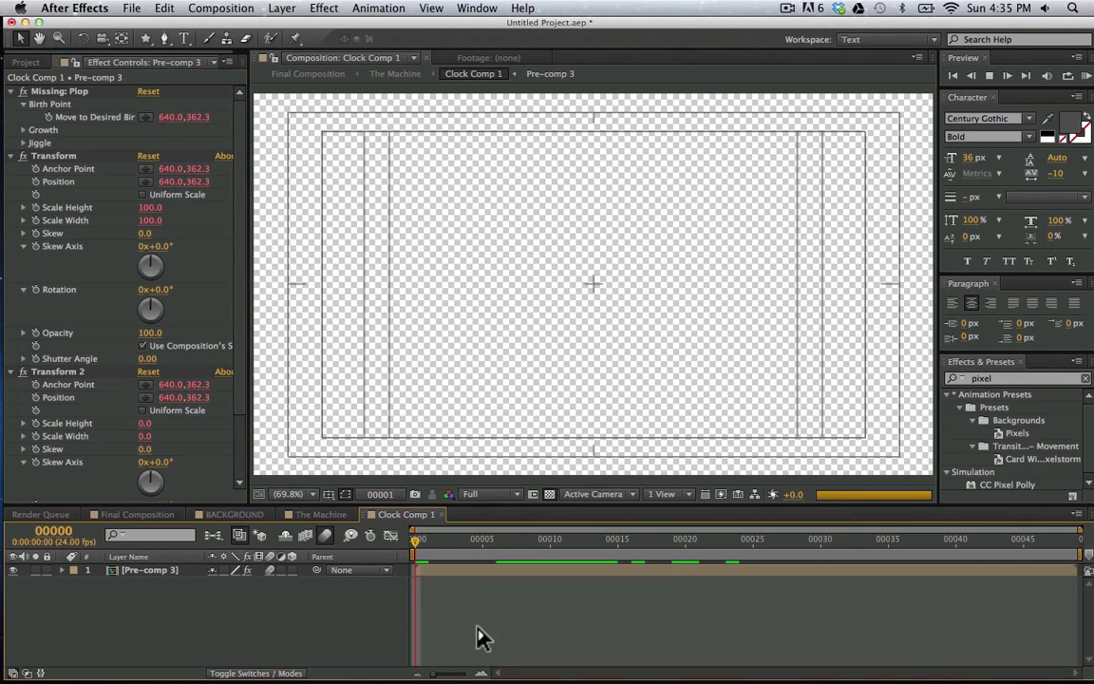
left_click(325, 536)
left_click_drag(455, 540, 384, 551)
key("space")
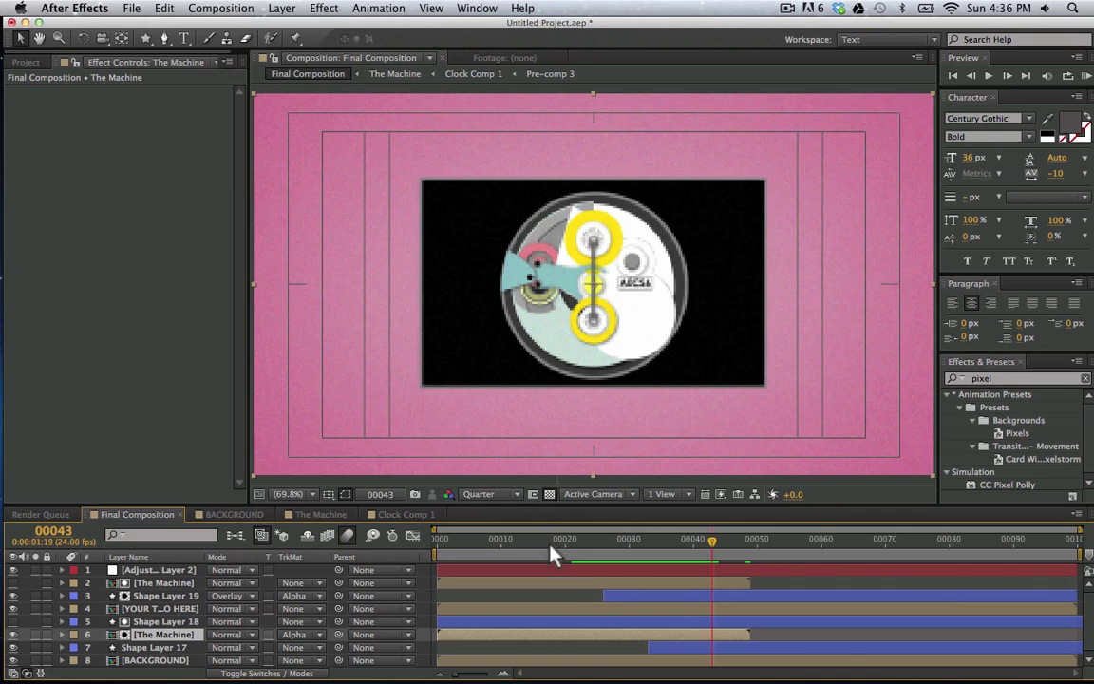
Draw a new rectangle above Shape Layer 19 with white fill and no stroke
left_click_drag(554, 556, 662, 563)
left_click(122, 597)
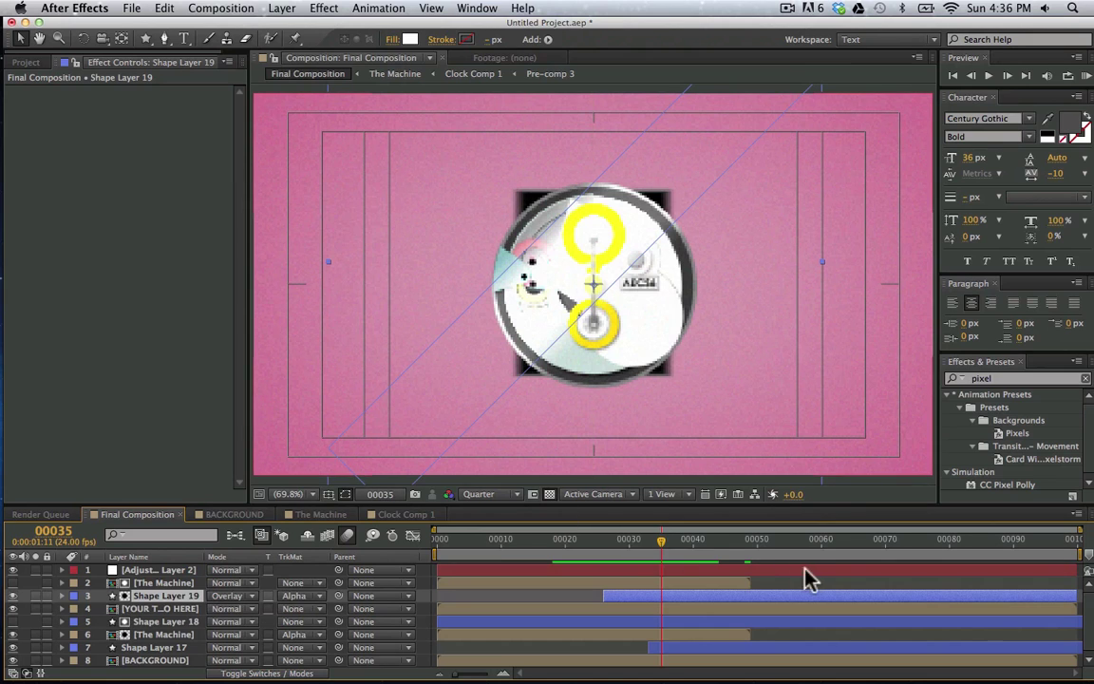
key("q")
mouse_move(420, 156)
left_mouse_down()
mouse_move(480, 347)
mouse_move(453, 465)
mouse_move(483, 443)
mouse_move(483, 456)
left_mouse_up()
left_click(409, 38)
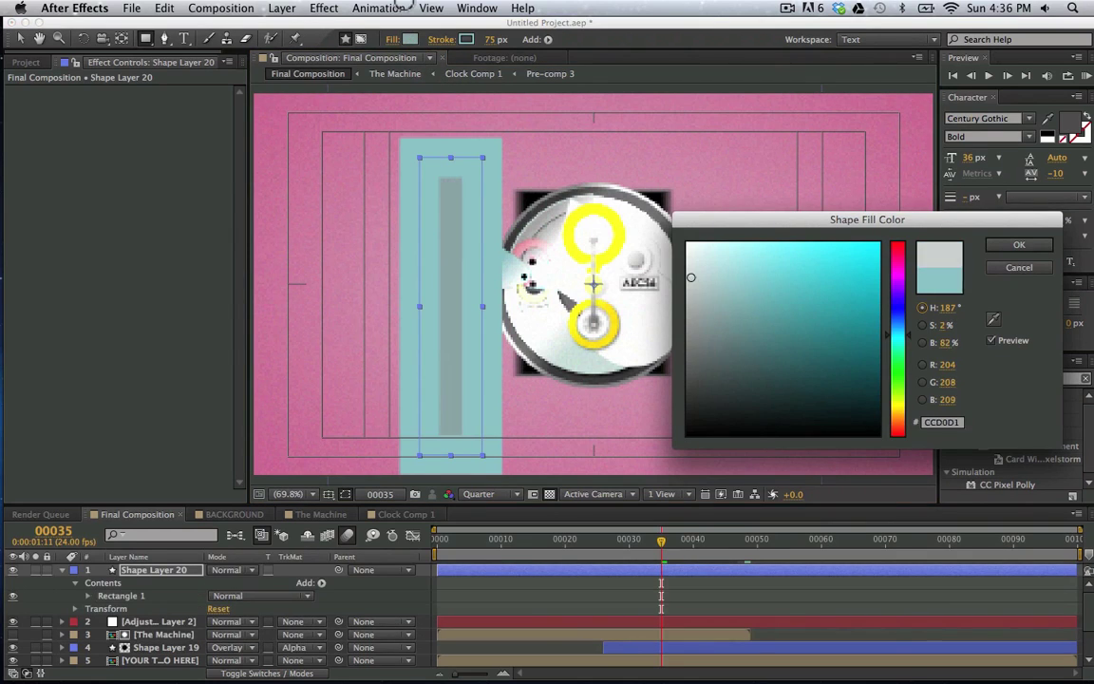
key("Return")
left_click(443, 41)
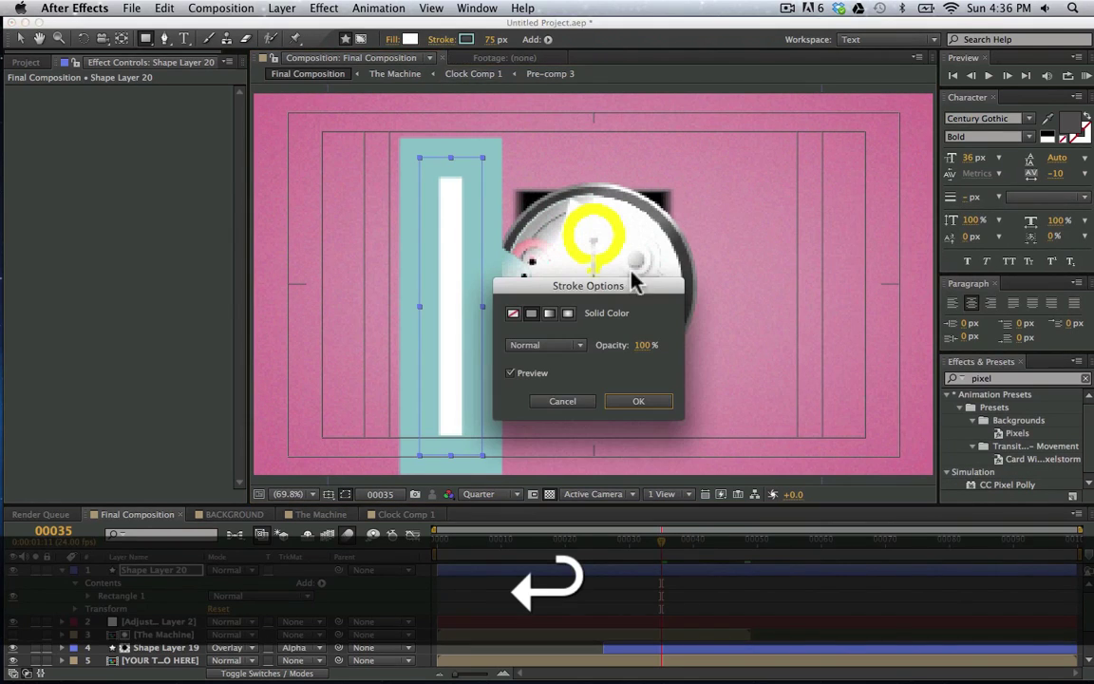
left_click(513, 314)
key("Return")
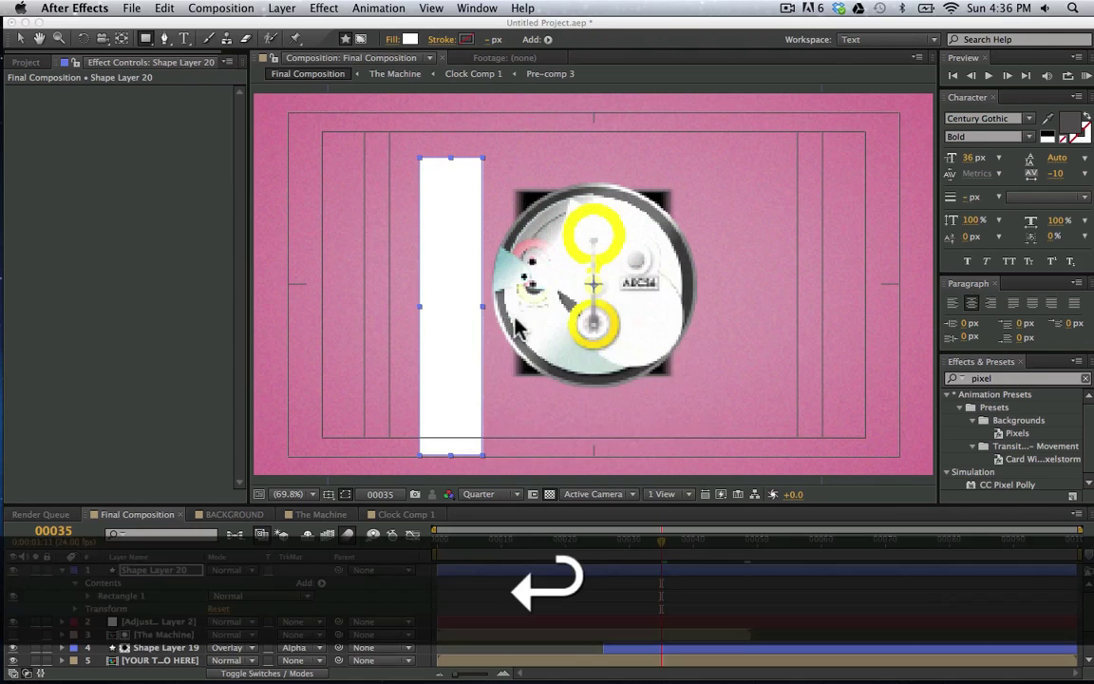
Rotate the white bar 45° and move it to the upper left of the comp
key("w")
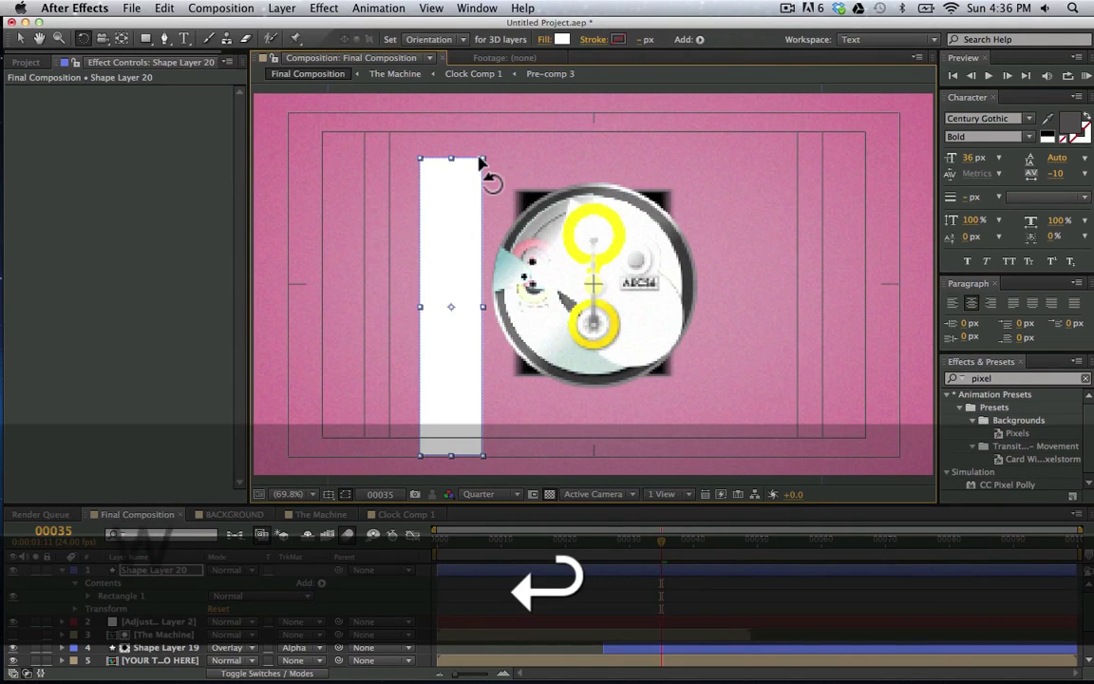
left_click_drag(487, 176, 553, 211)
key("shift")
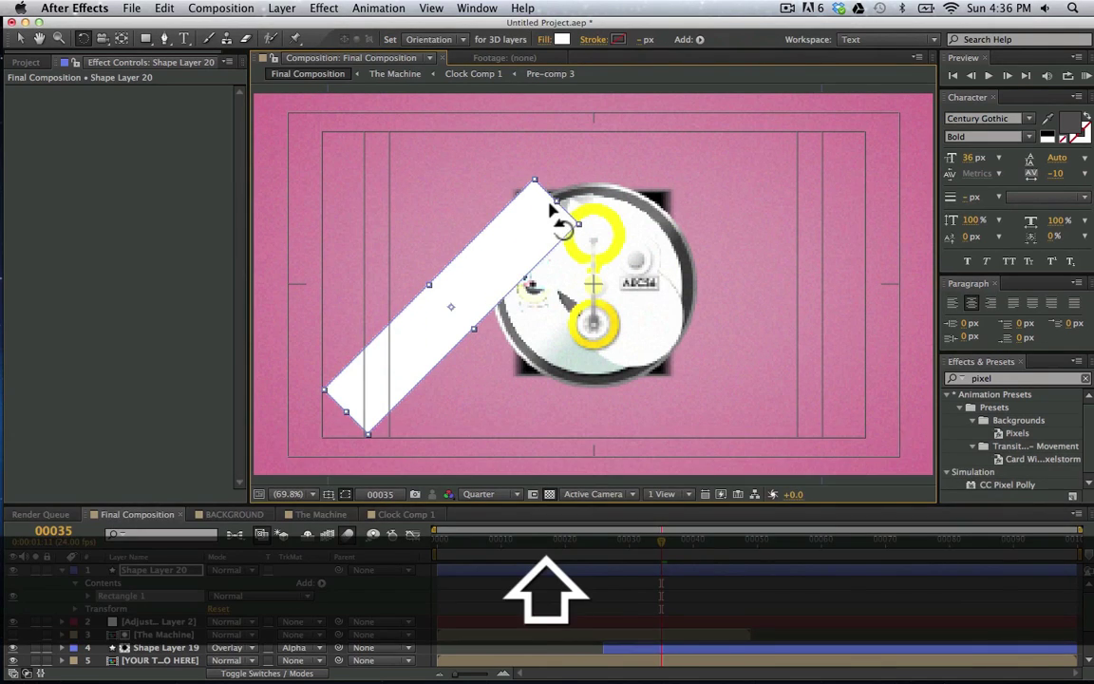
key("v")
left_click_drag(508, 288, 520, 167)
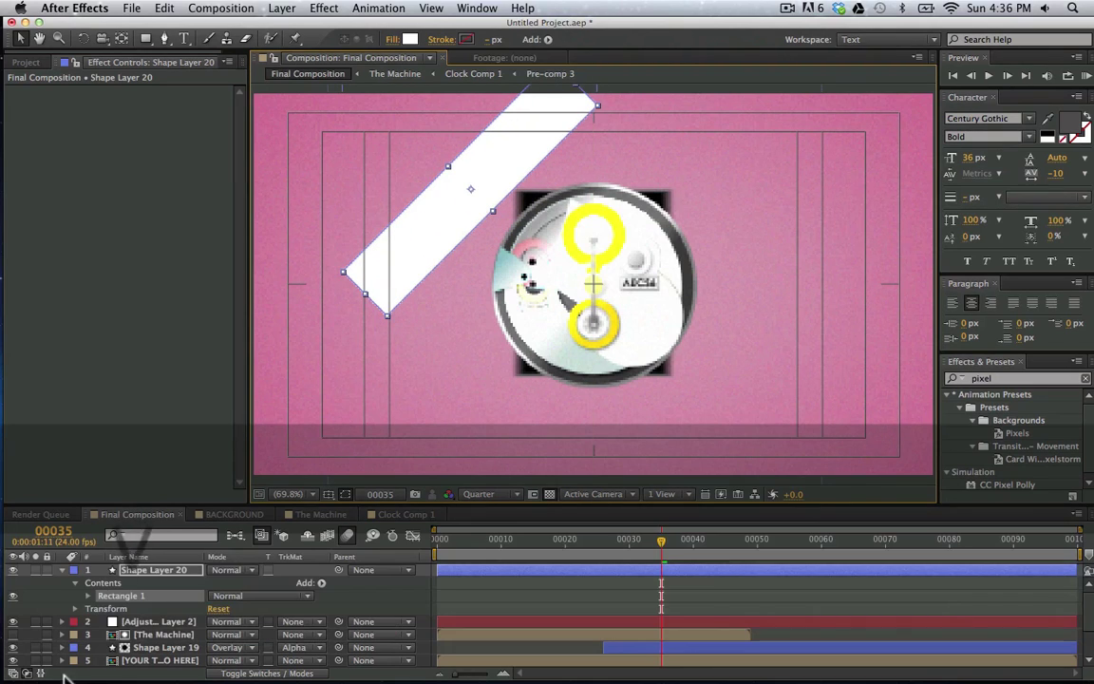
key("End")
Keyframe Shape Layer 20's Position from frame 22 to 1099.6,728.0 at frame 33
key("p")
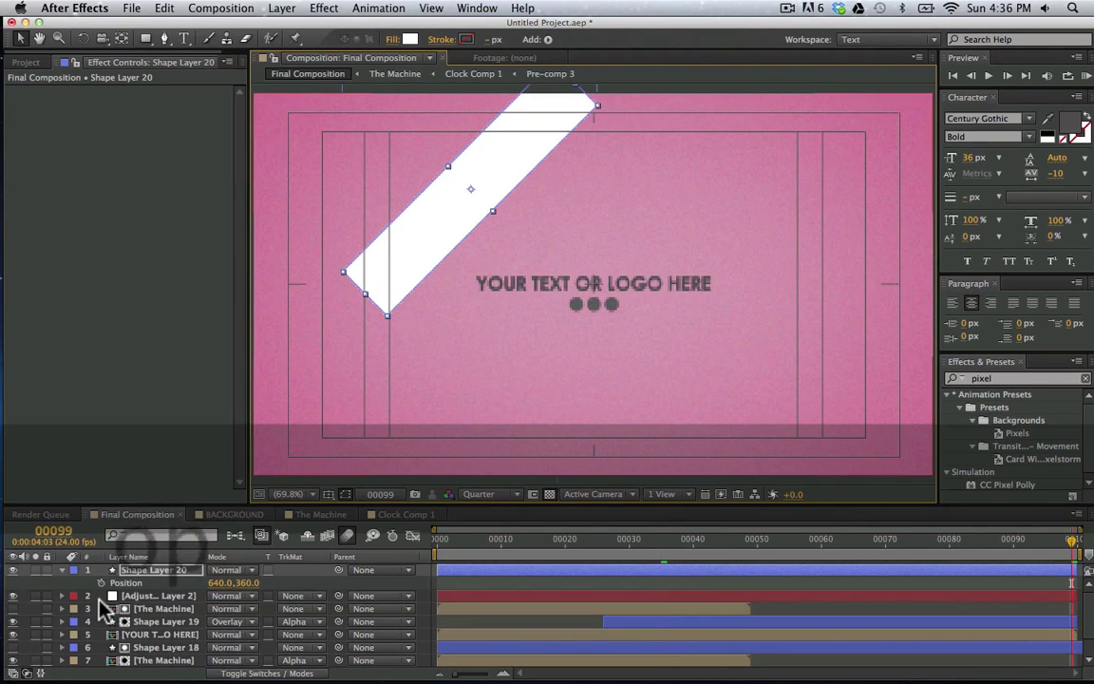
left_click(101, 582)
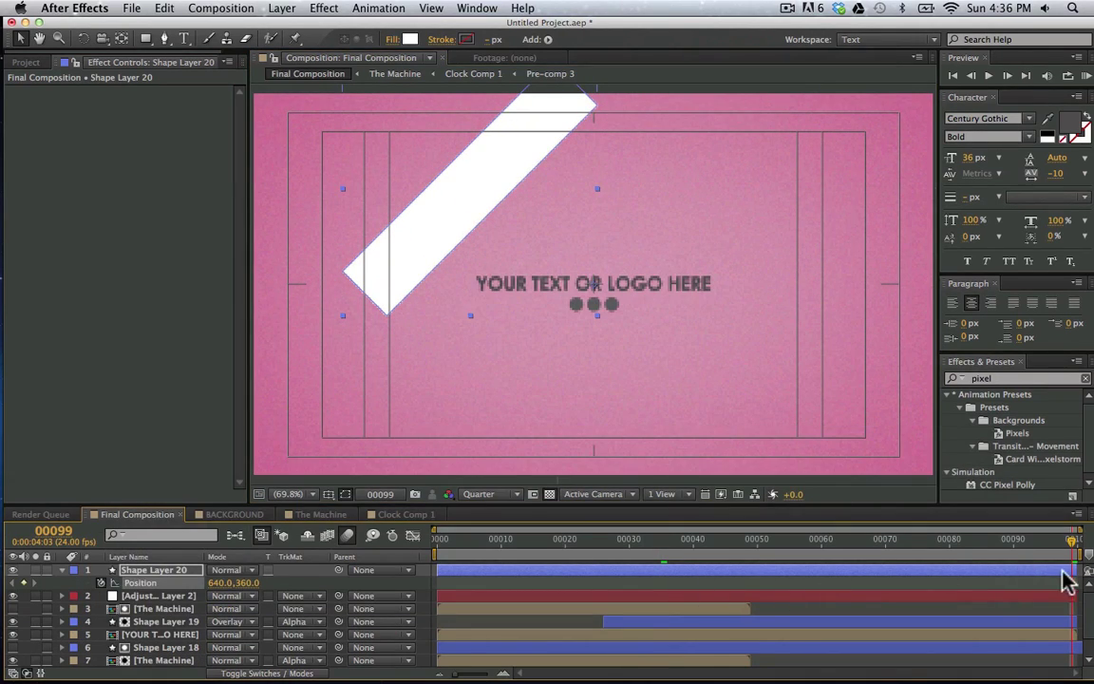
left_click_drag(615, 587, 577, 589)
left_click_drag(584, 547, 648, 556)
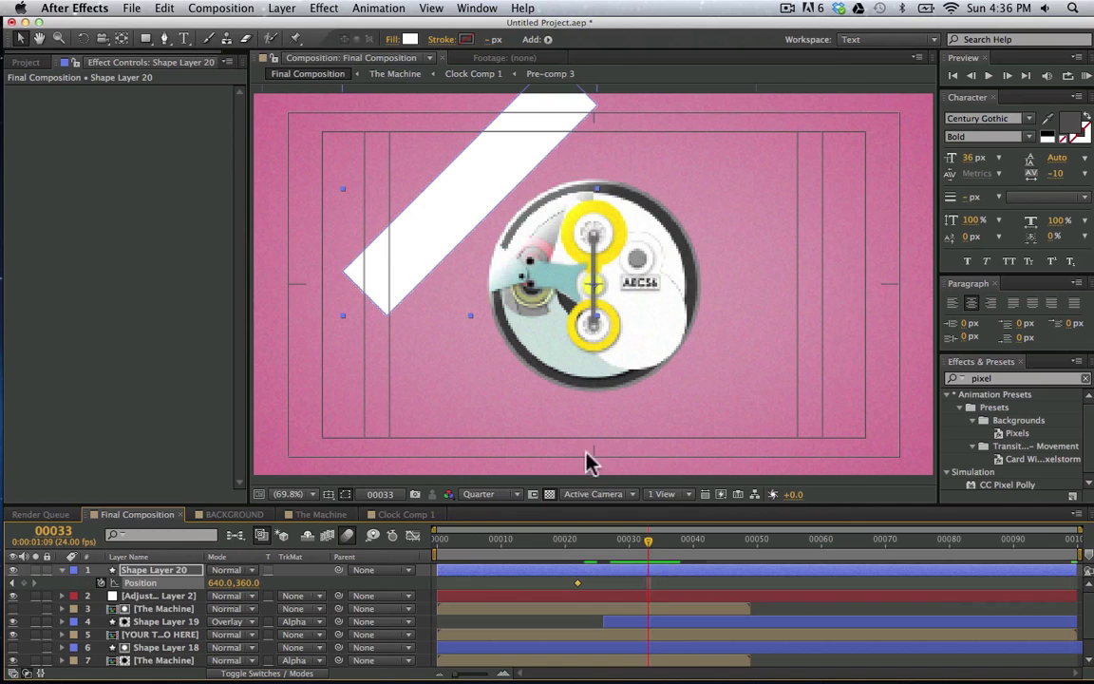
left_click_drag(464, 208, 706, 396)
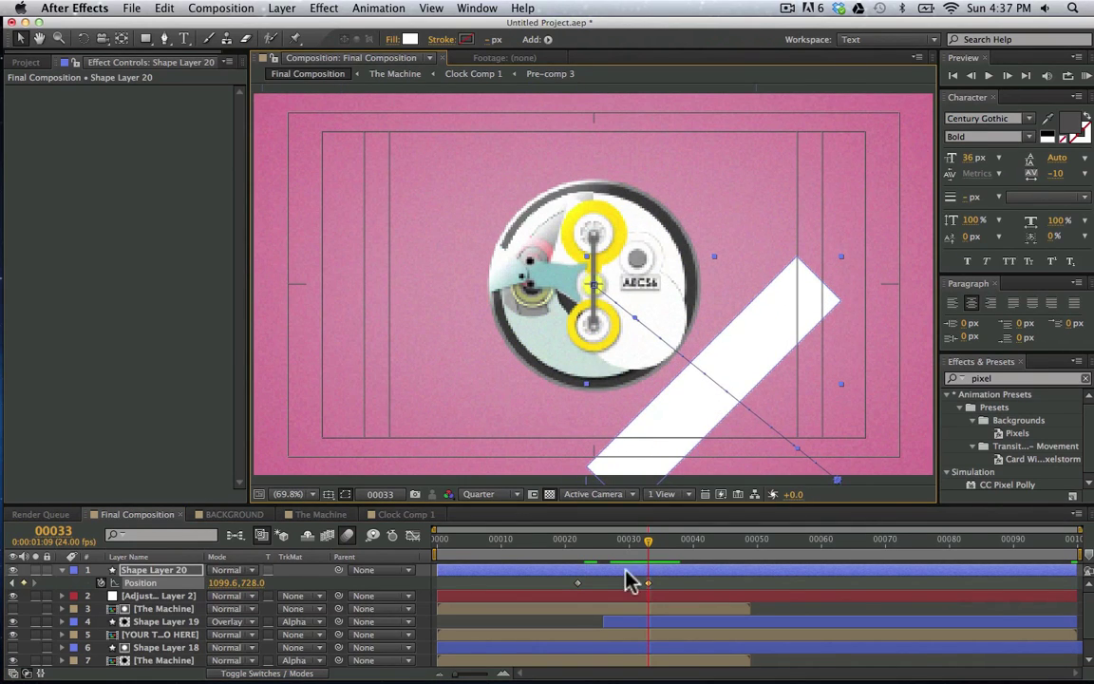
mouse_move(635, 556)
left_mouse_down()
mouse_move(586, 544)
mouse_move(652, 563)
left_mouse_up()
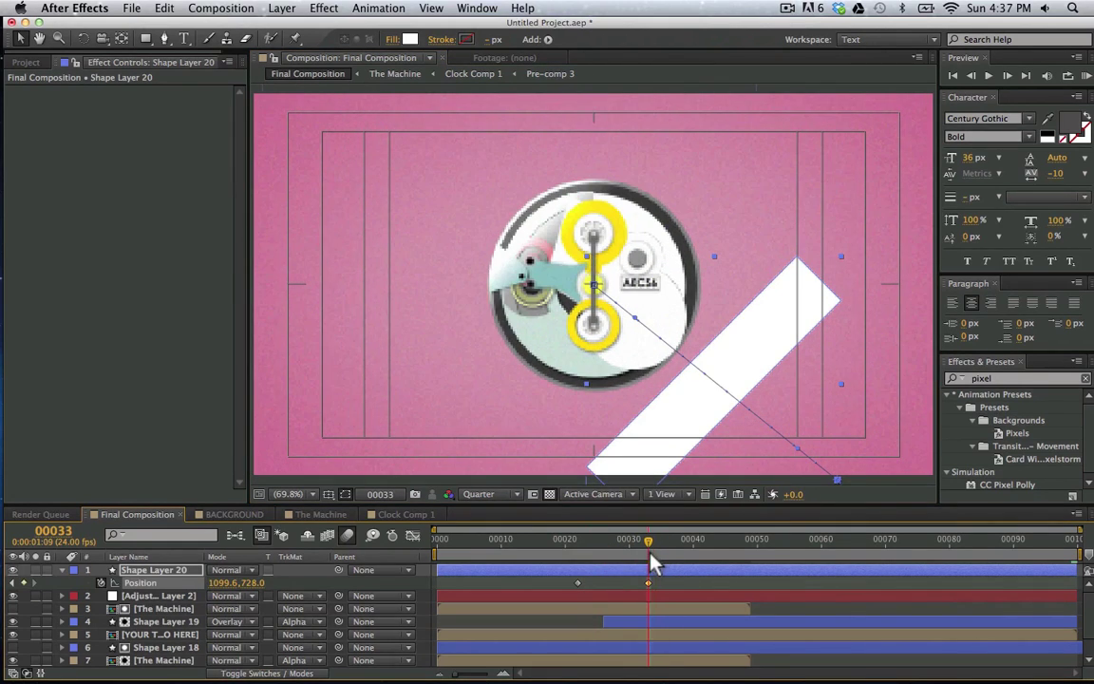
Duplicate The Machine and use the copy as Shape Layer 20's Alpha Matte
scroll(152, 641, "down", 1)
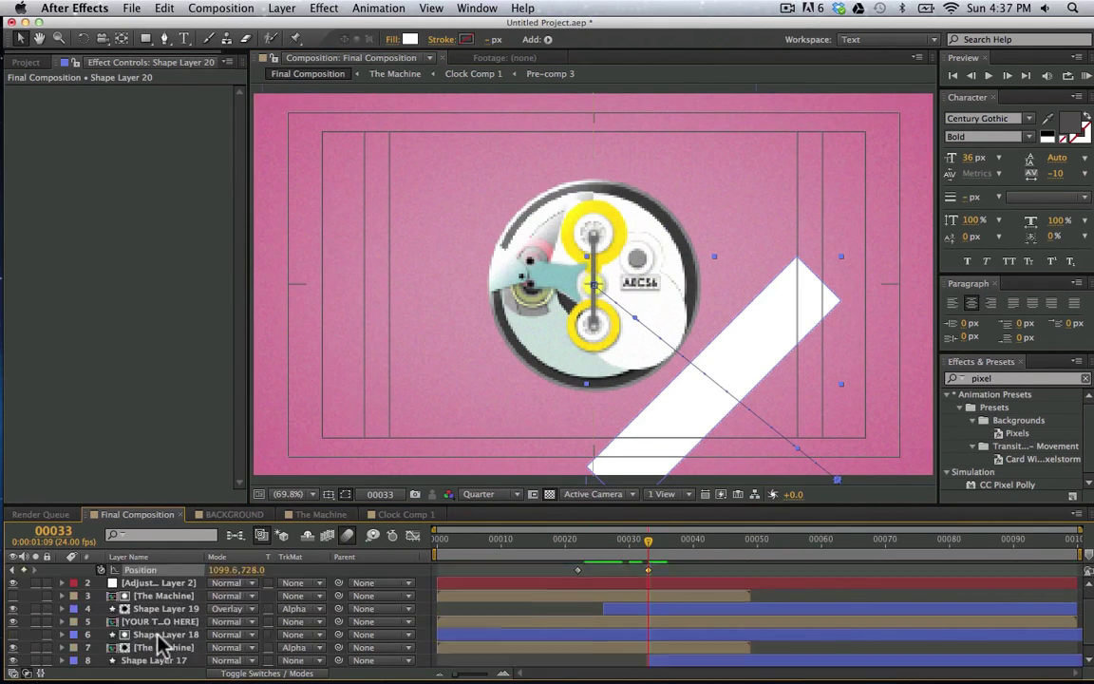
left_click(162, 648)
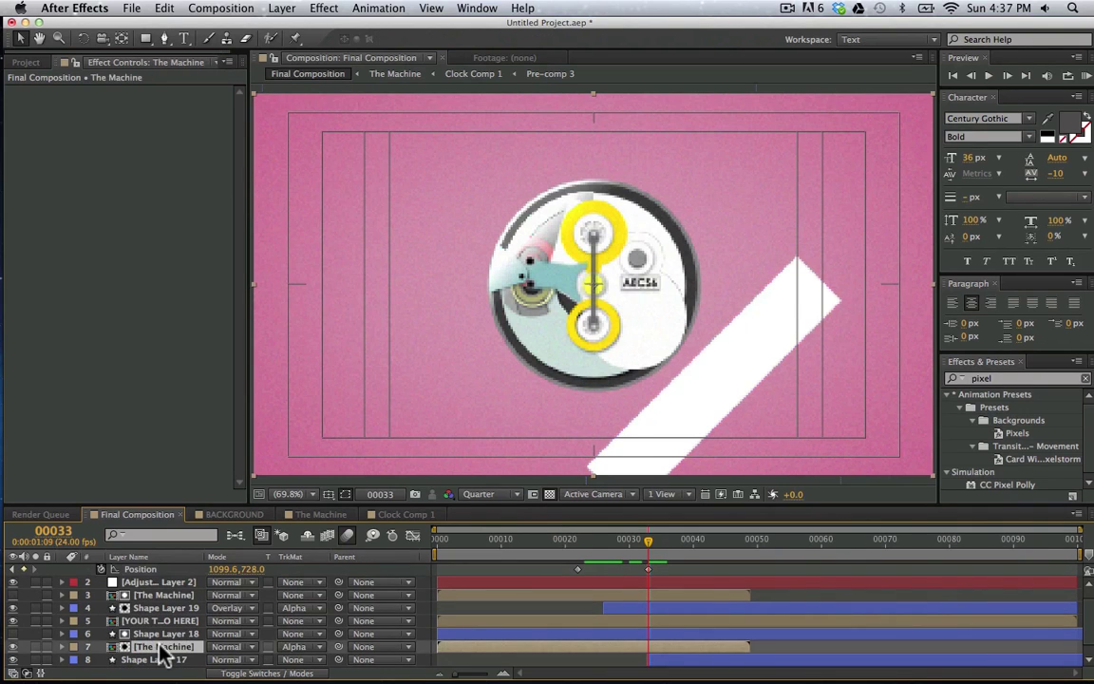
key("super+d")
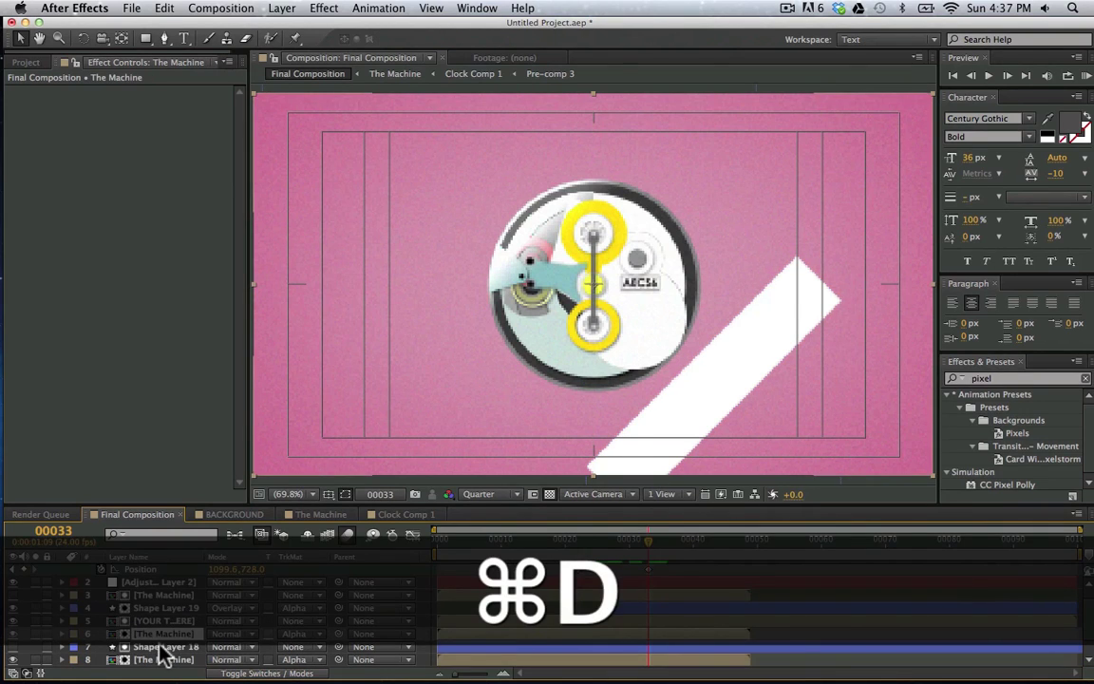
scroll(174, 576, "up", 2)
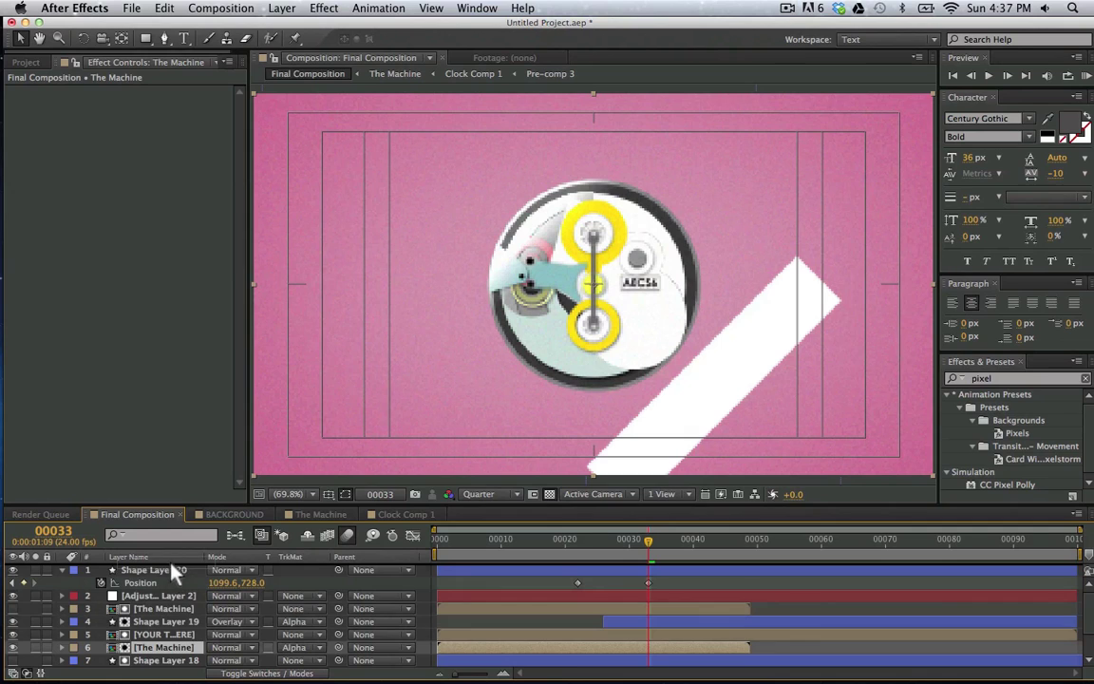
left_click(175, 583)
left_click(302, 583)
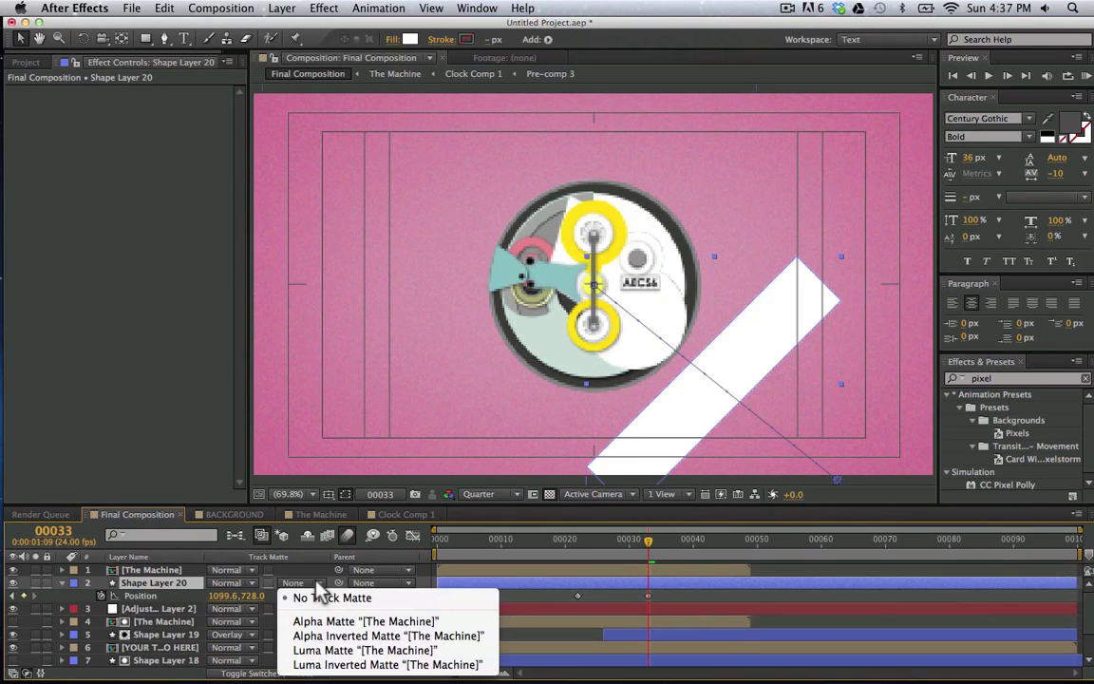
left_click(337, 622)
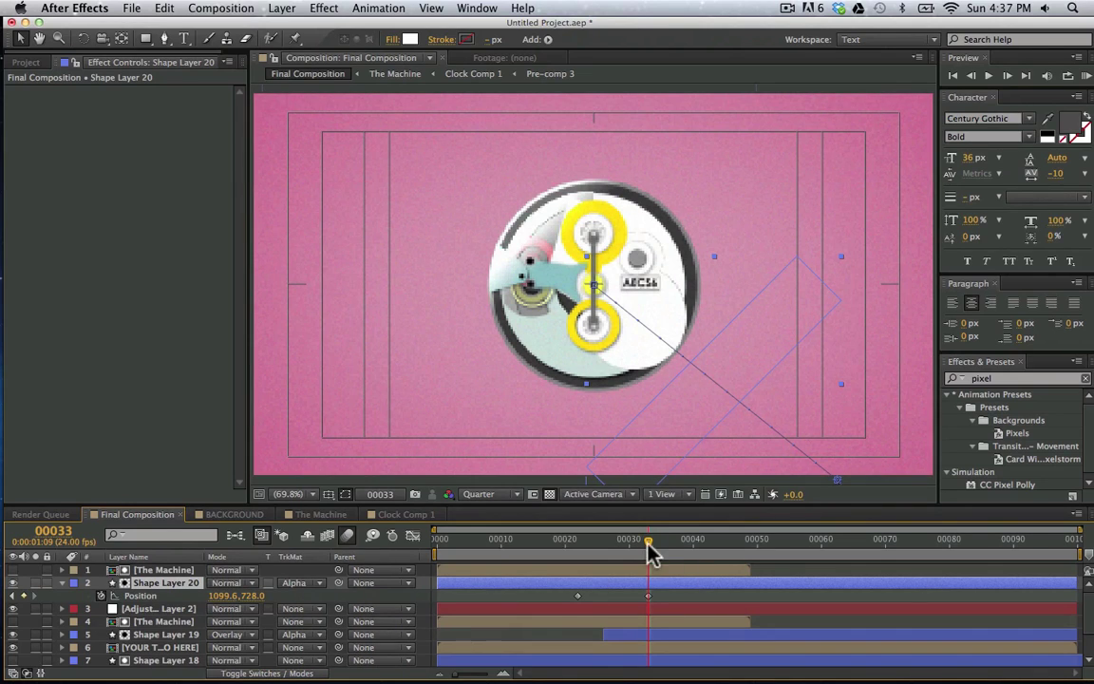
Trim Shape Layer 20's in and out points to its frames 22–33 sweep
left_click_drag(649, 553, 577, 543)
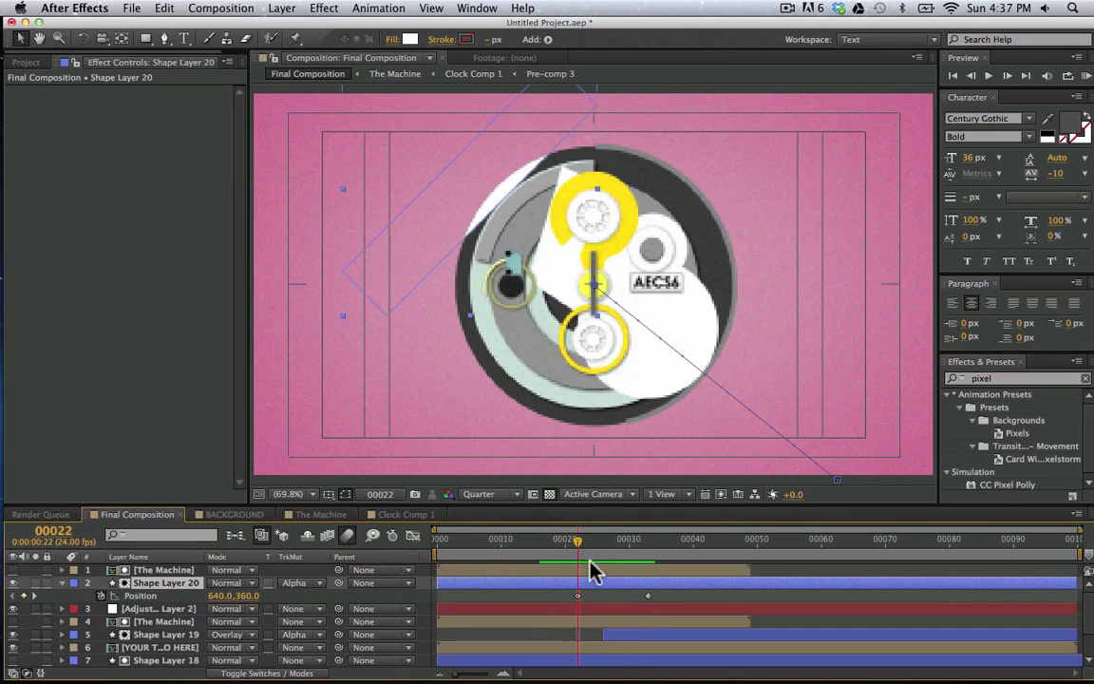
key("alt")
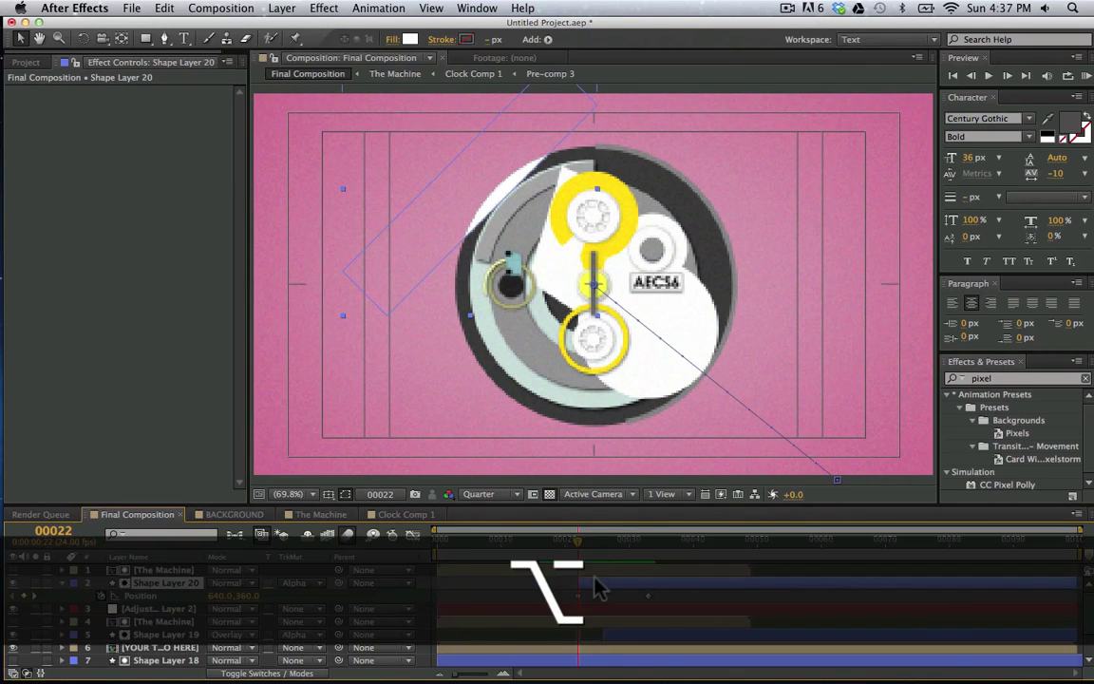
left_click_drag(578, 541, 649, 544)
key("alt+]")
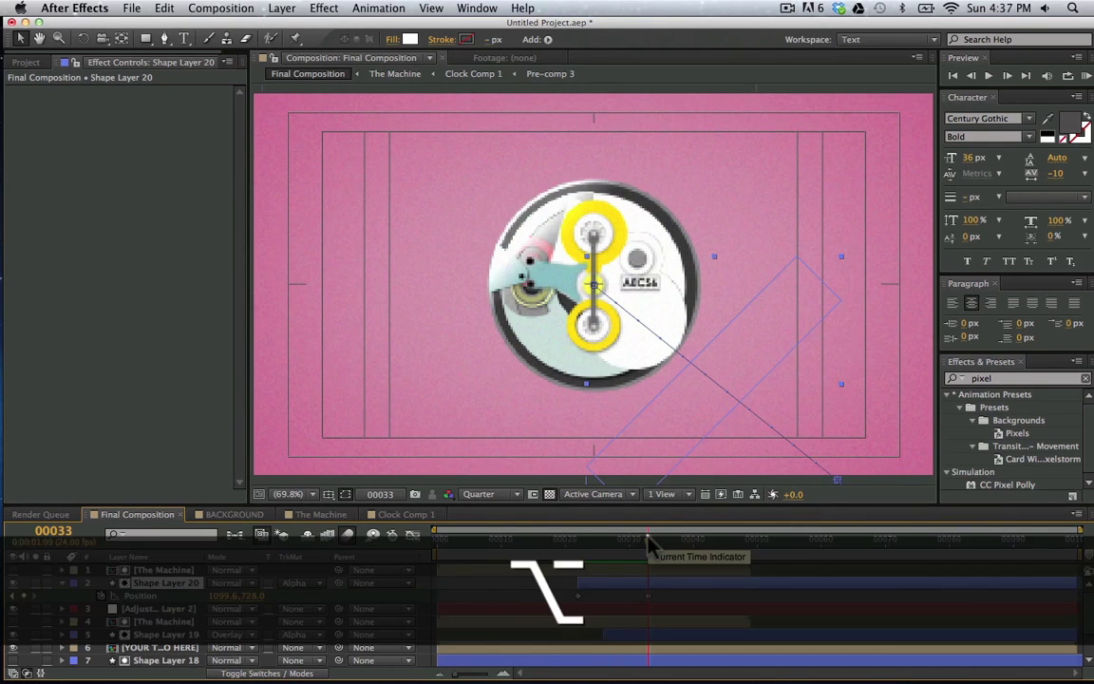
left_click_drag(649, 544, 566, 541)
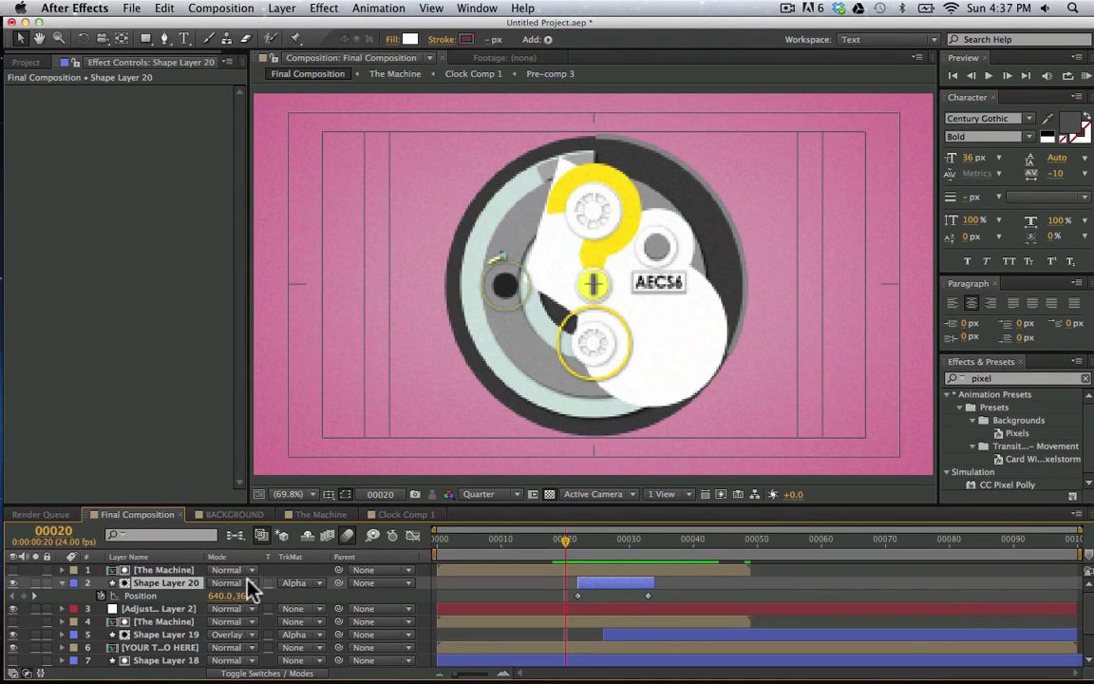
Set Shape Layer 20's blend mode to Overlay and show the Switches columns
left_click(249, 583)
left_click(249, 326)
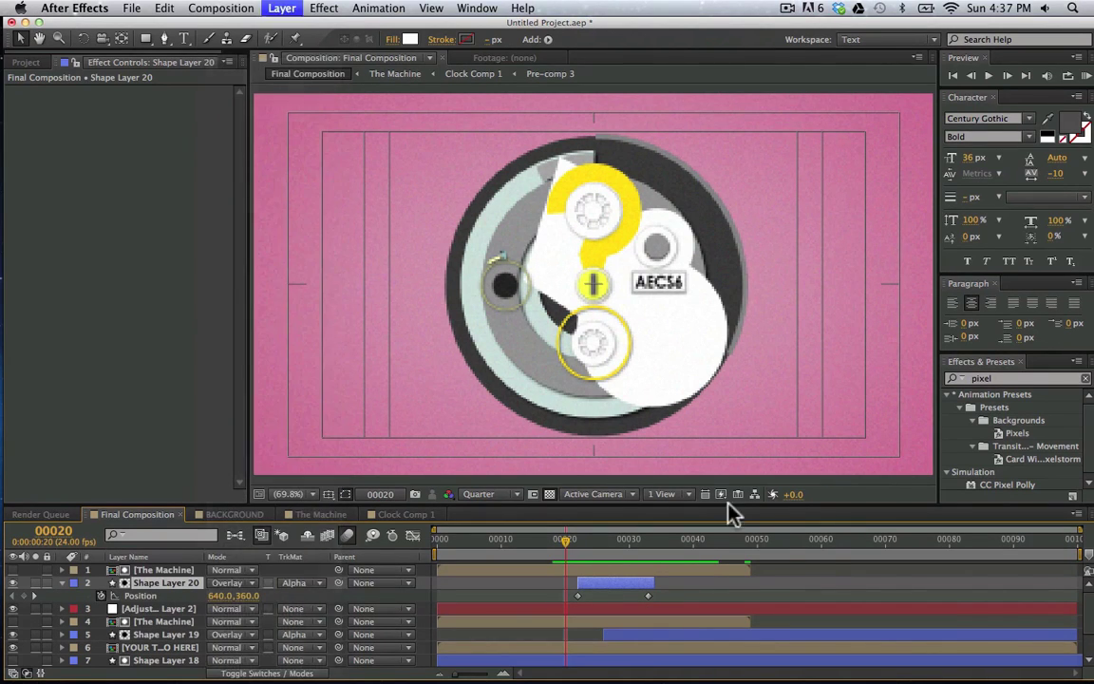
left_click(871, 600)
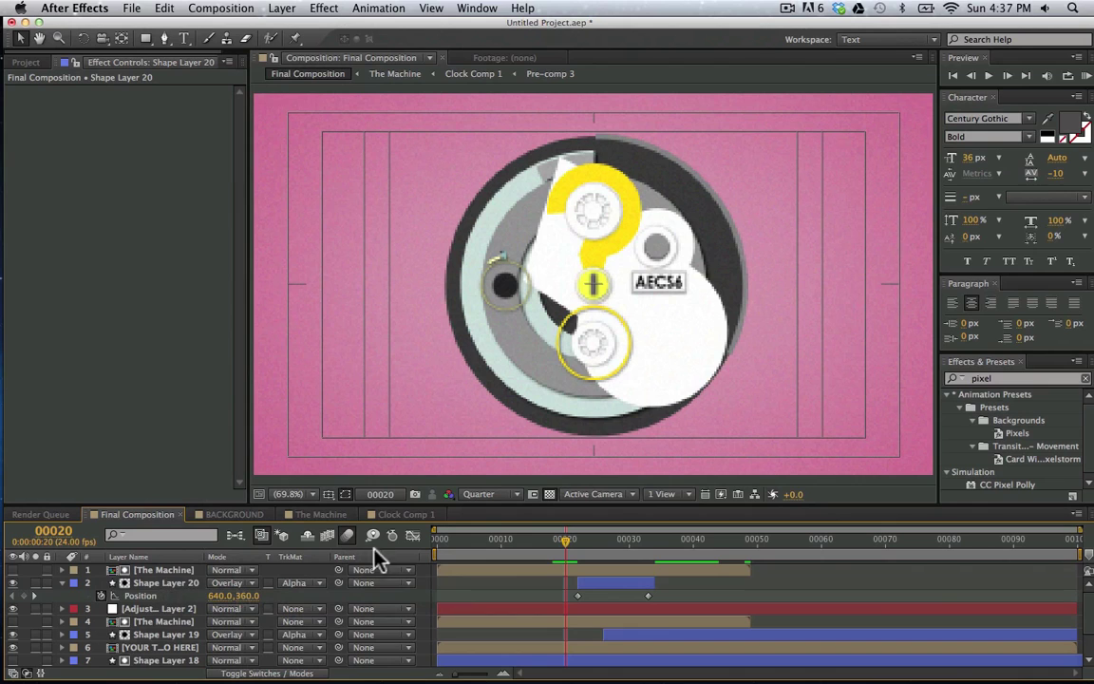
left_click(312, 671)
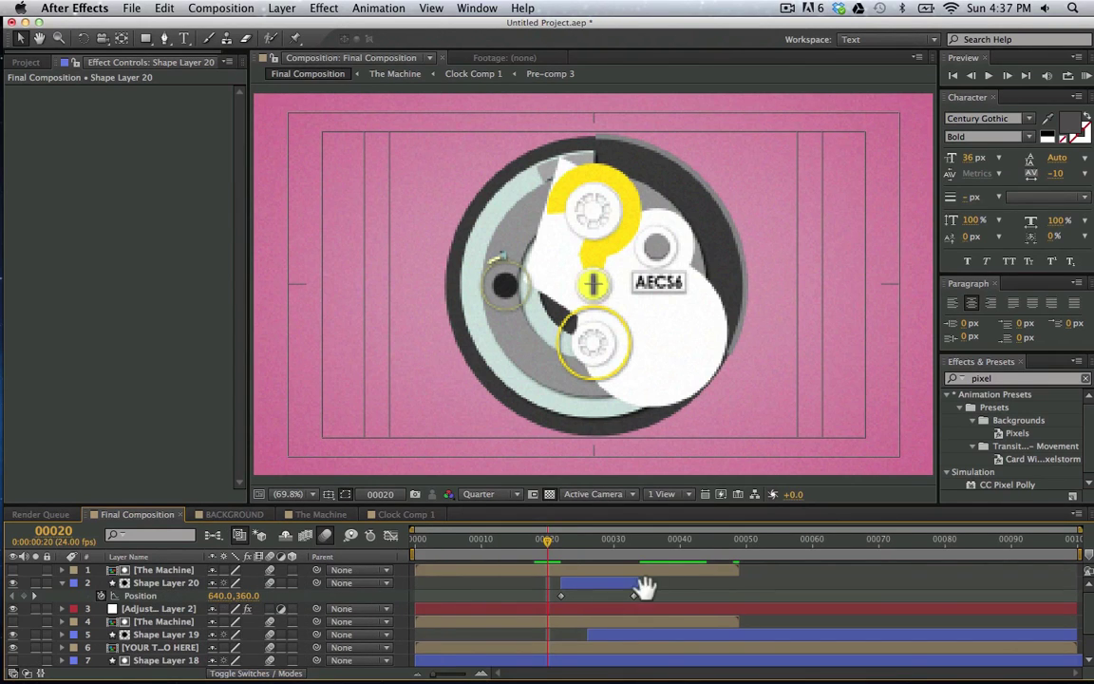
End the work area at frame 55 and preview the shine sweep from frame 19
key("space")
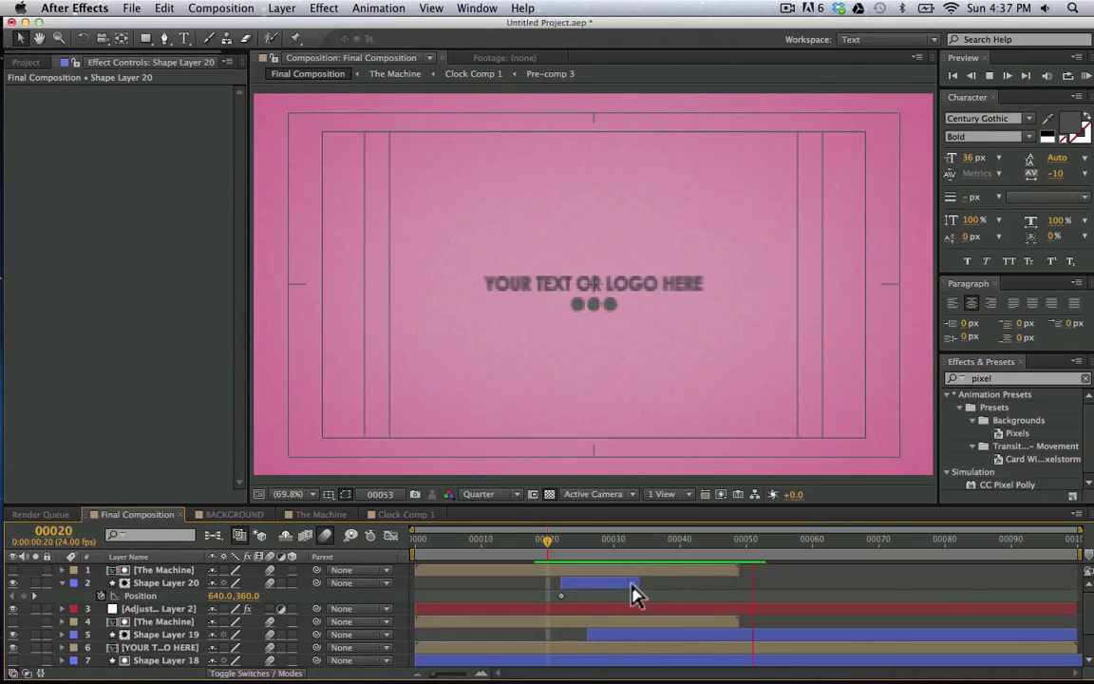
key("n")
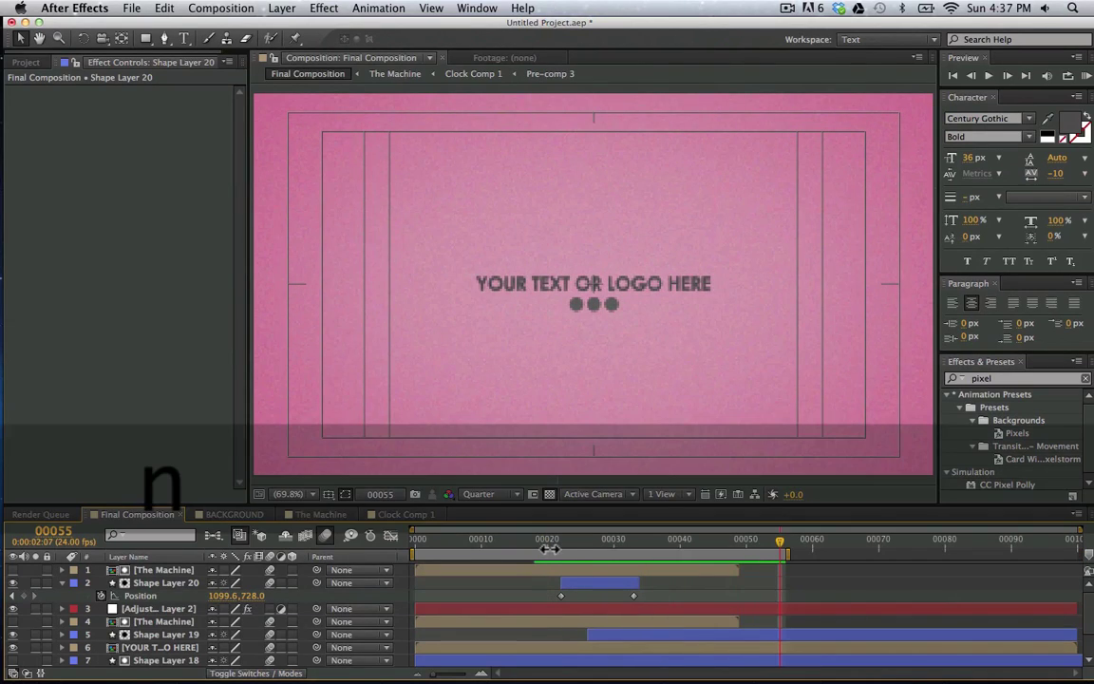
left_click(540, 548)
key("space")
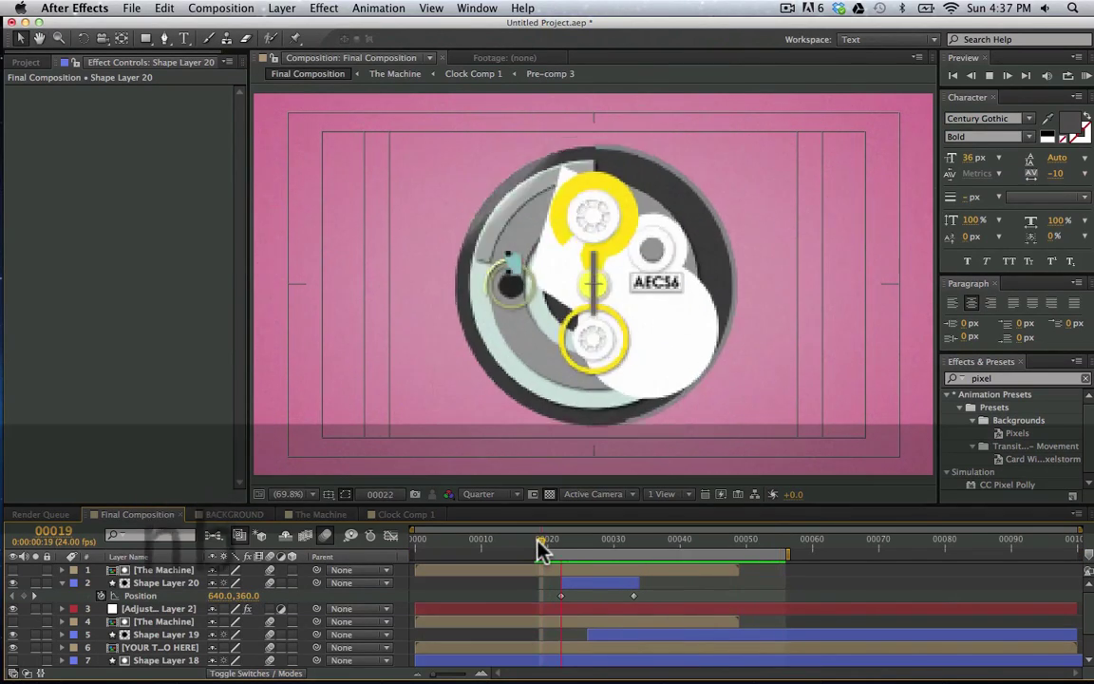